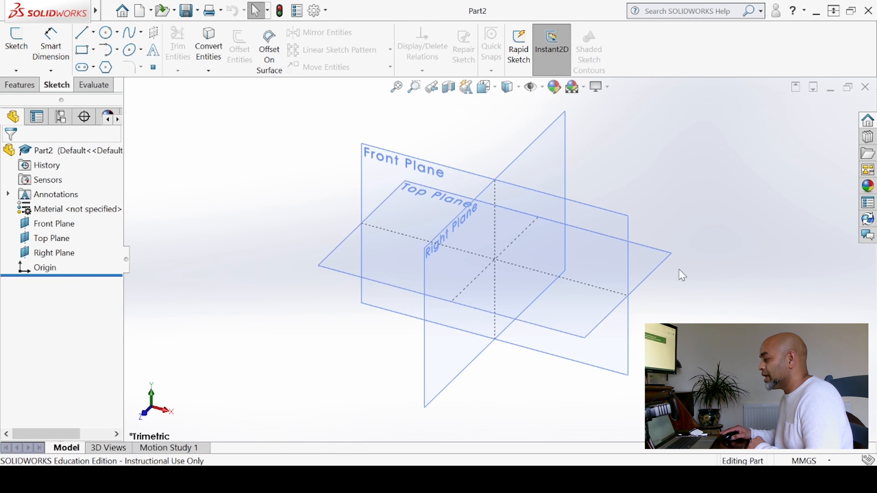
Step: Open a sketch on the Top Plane and draw a circle of about 46 mm radius centred on the origin
{"action": "left_click", "coordinate": [56, 246]}
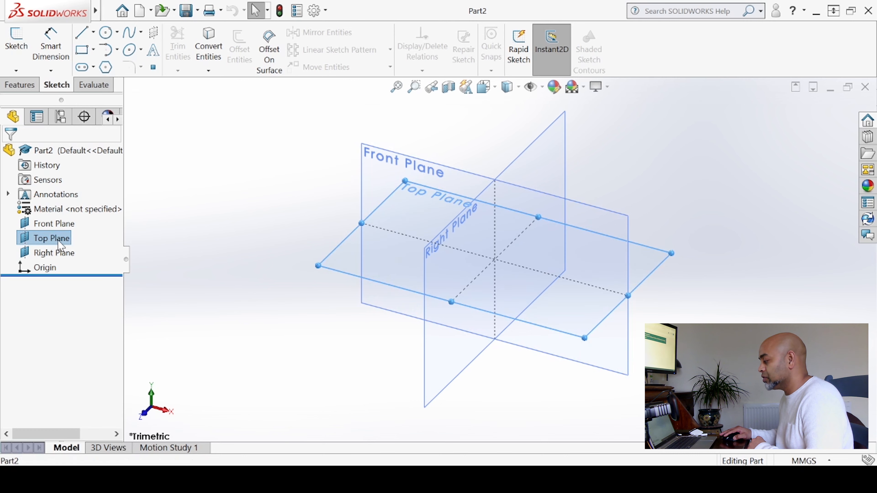
{"action": "left_click", "coordinate": [65, 225]}
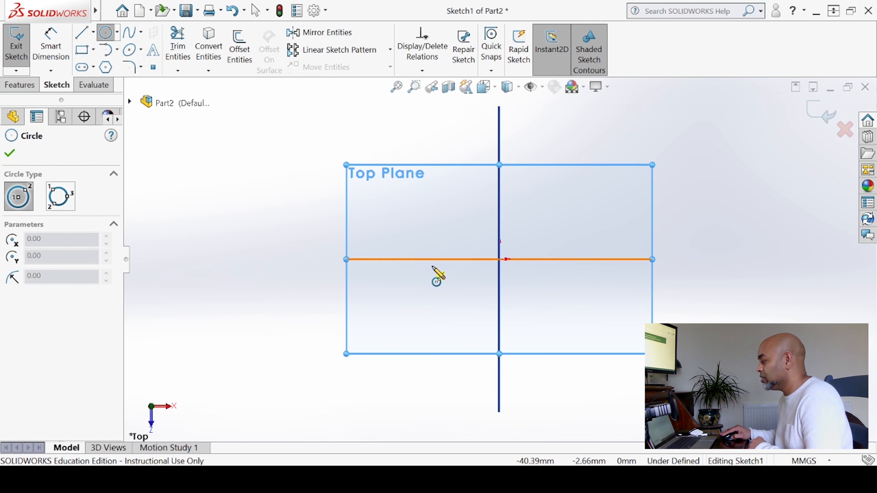
{"action": "left_click", "coordinate": [500, 260]}
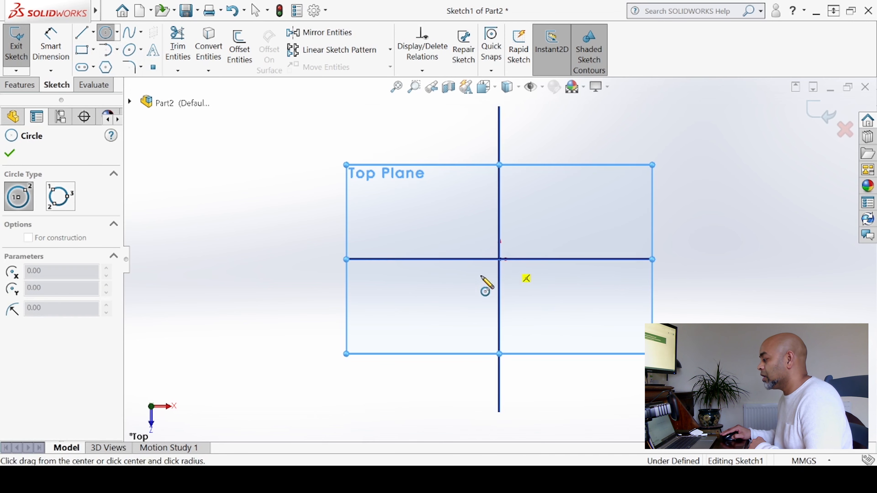
{"action": "left_click", "coordinate": [441, 309]}
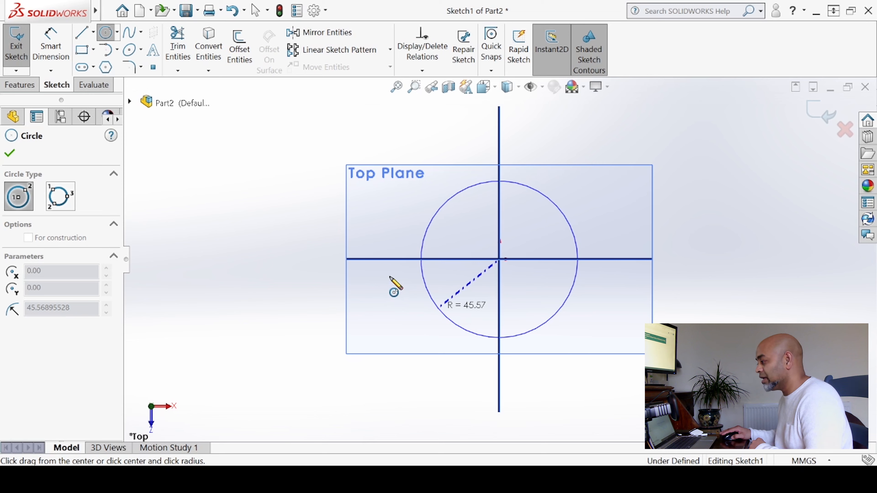
Step: Dimension the circle's diameter as 100 mm, placing the dimension below the circle
{"action": "left_click", "coordinate": [50, 52]}
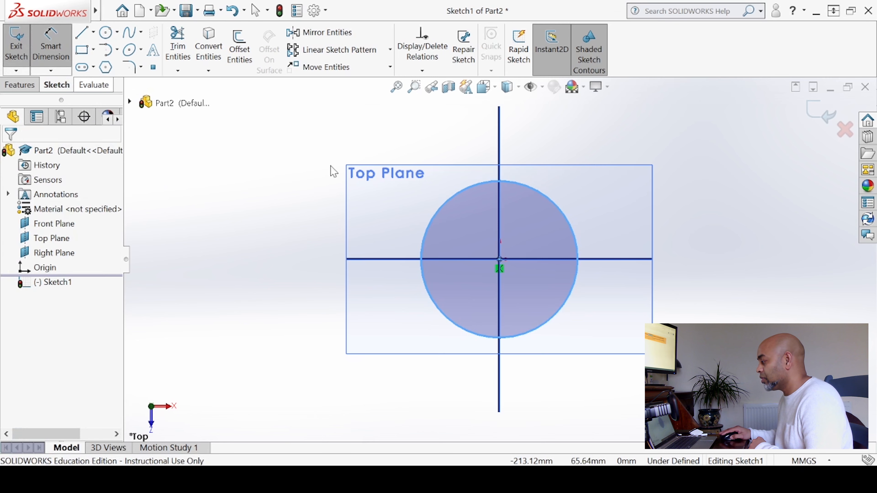
{"action": "left_click", "coordinate": [532, 334]}
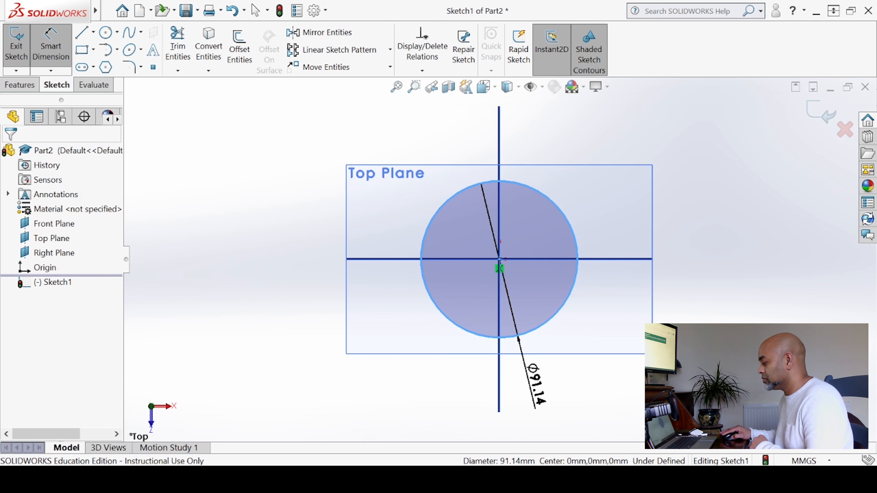
{"action": "left_click", "coordinate": [504, 401]}
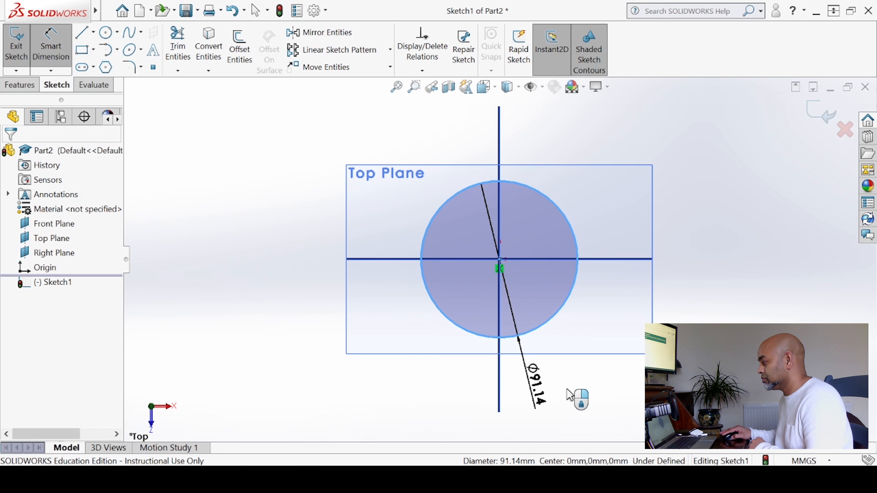
{"action": "left_click", "coordinate": [566, 394]}
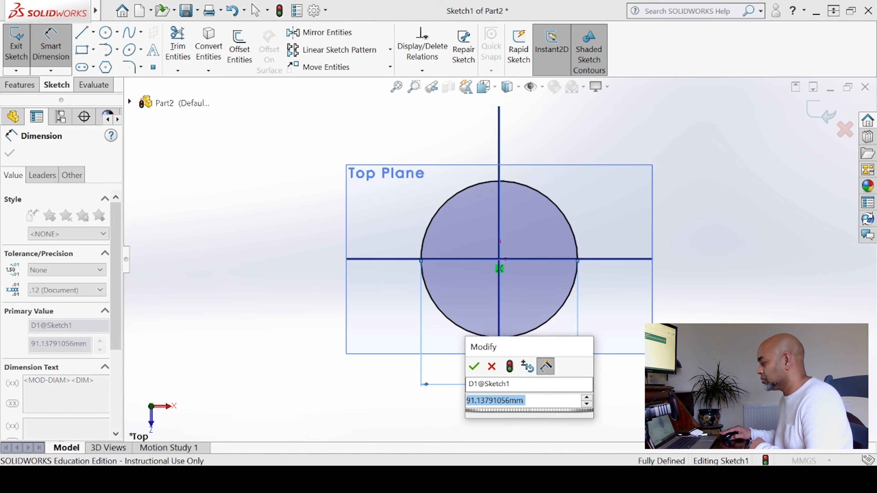
{"action": "type", "text": "100"}
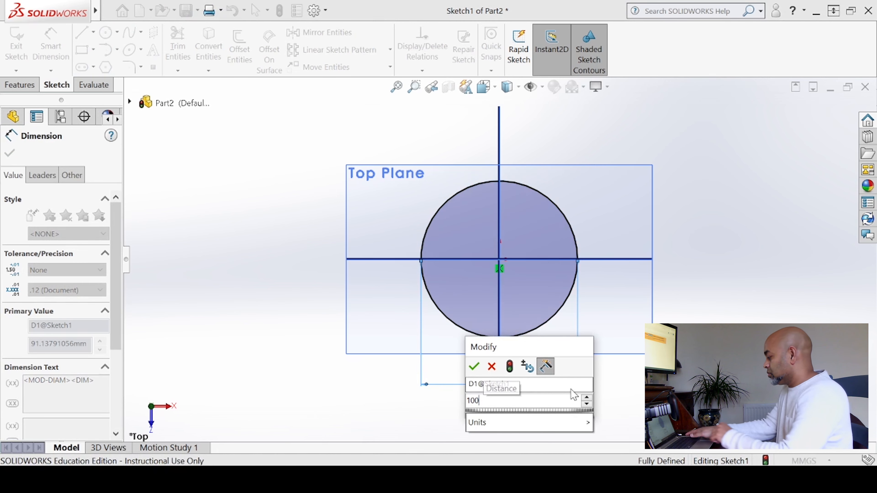
{"action": "key", "text": "Return"}
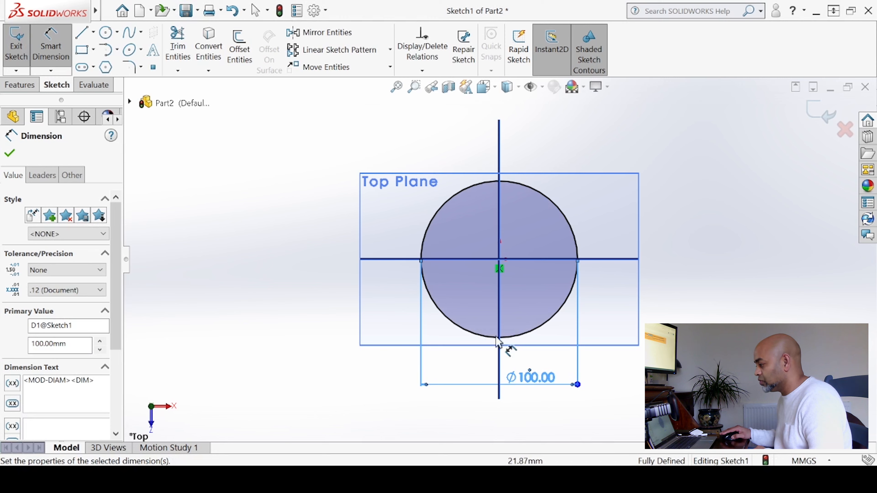
{"action": "key", "text": "Escape"}
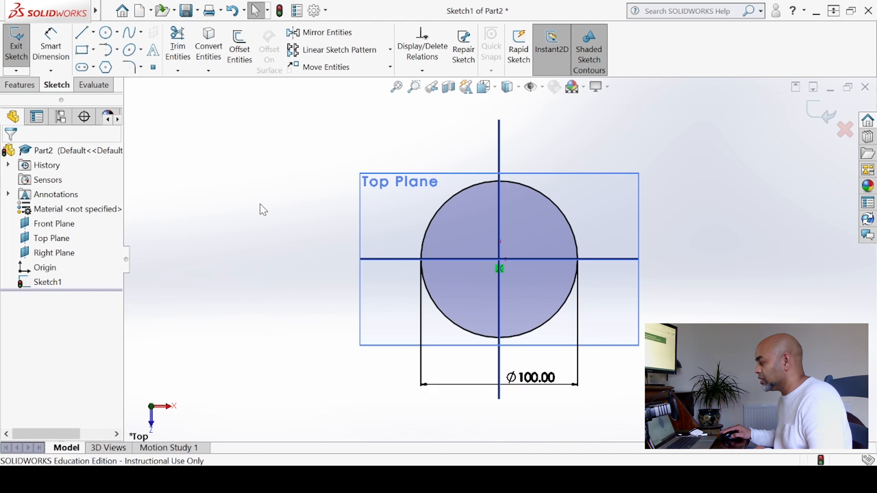
Step: Draw a horizontal line about 221 mm long across the upper half of the circle, extending past both sides
{"action": "left_click", "coordinate": [83, 34]}
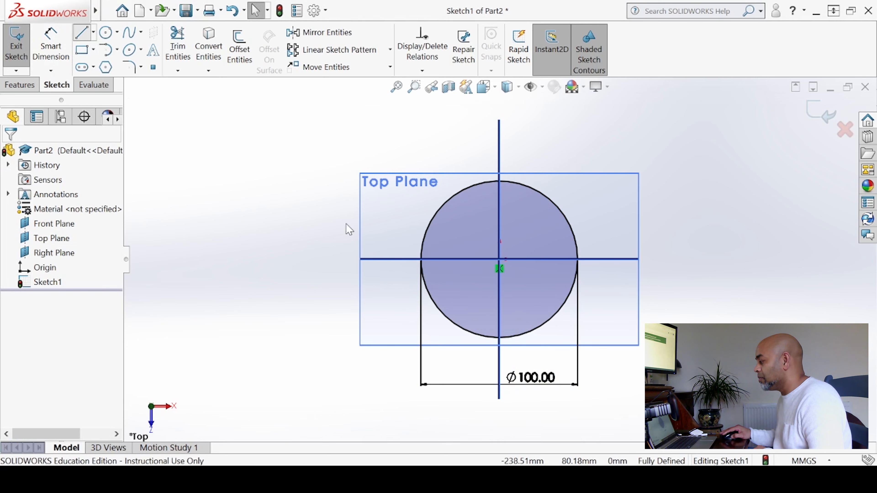
{"action": "left_click", "coordinate": [334, 227]}
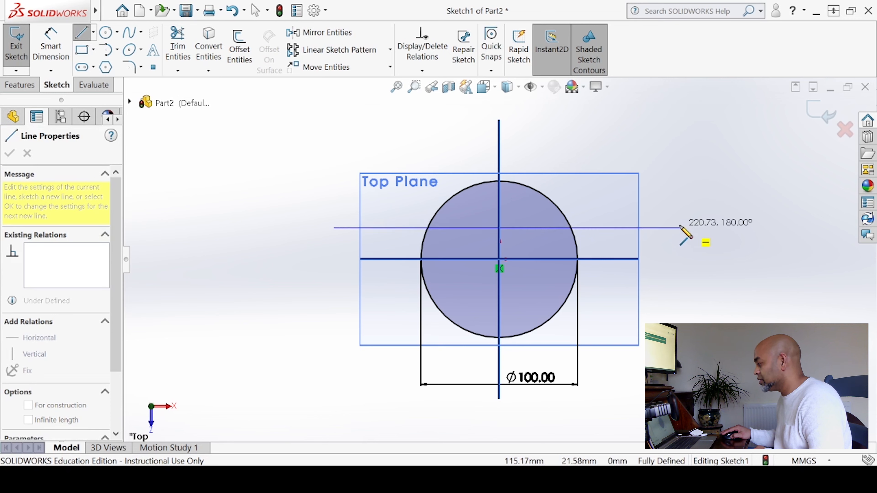
{"action": "double_click", "coordinate": [680, 228]}
{"action": "left_click", "coordinate": [680, 228]}
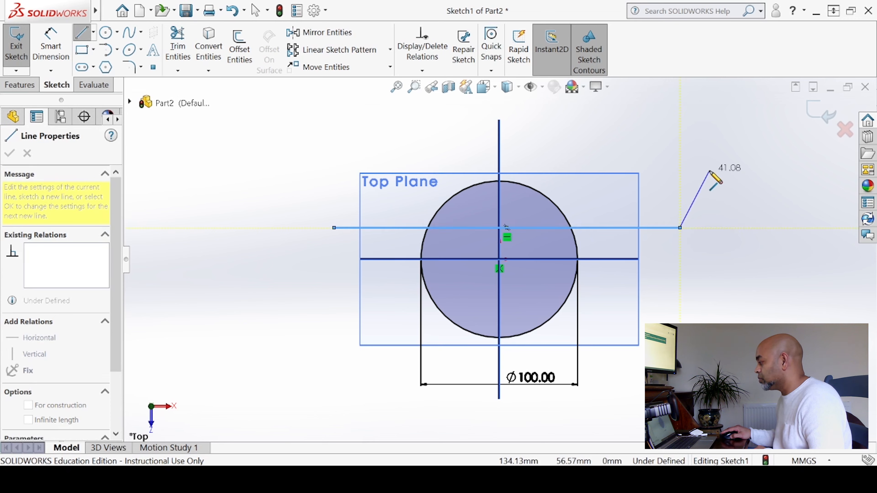
{"action": "right_click", "coordinate": [722, 207]}
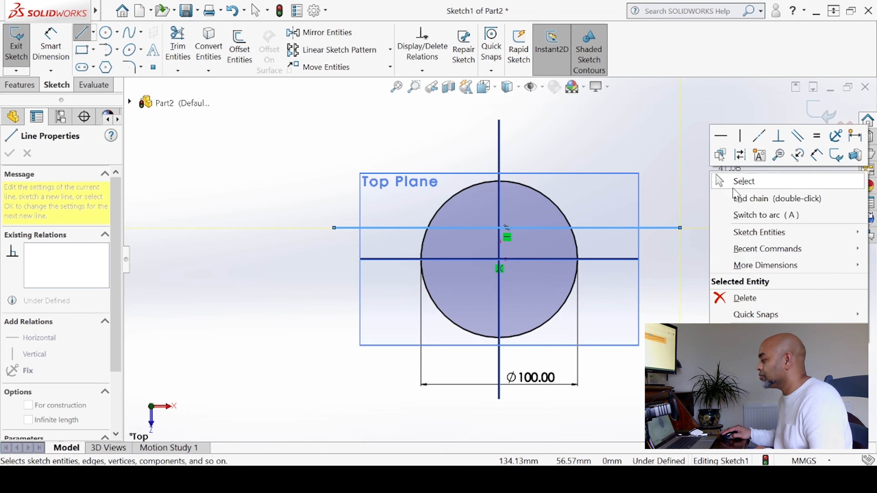
{"action": "left_click", "coordinate": [736, 180]}
Step: Trim the arc above the line and both line ends outside the circle, leaving a flat-topped profile
{"action": "left_click", "coordinate": [177, 46]}
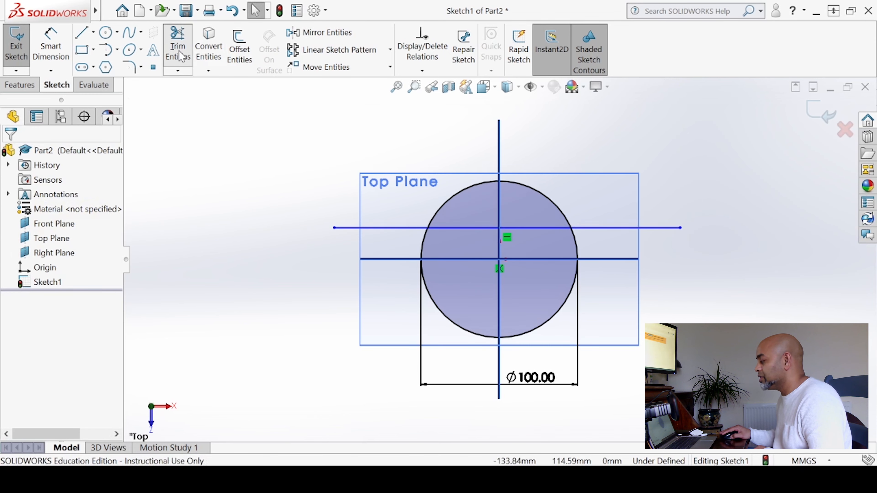
{"action": "left_click", "coordinate": [450, 201]}
{"action": "left_click", "coordinate": [399, 229]}
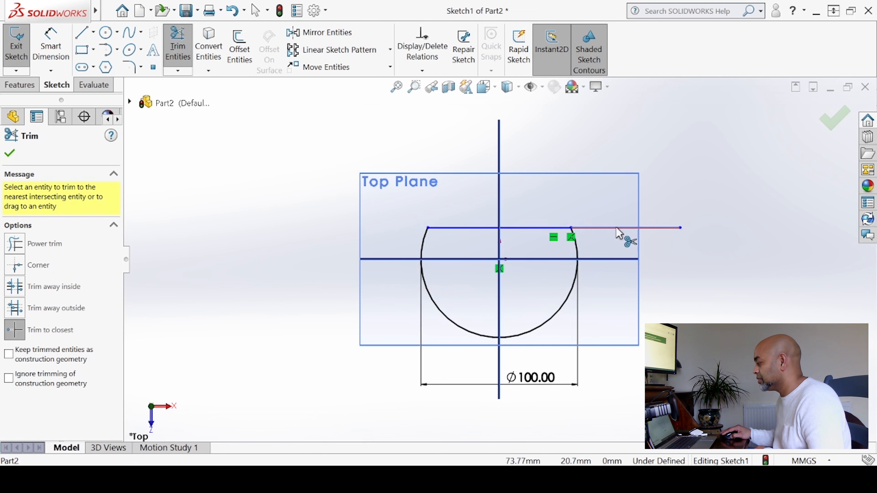
{"action": "left_click", "coordinate": [640, 228]}
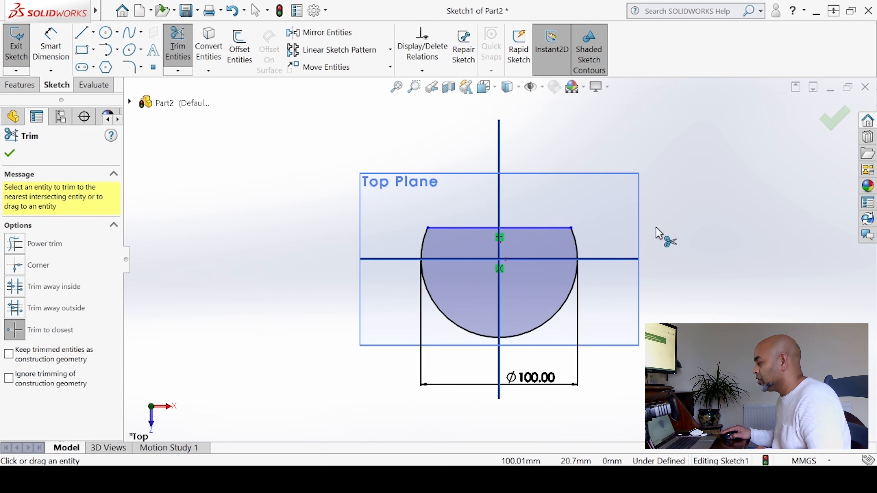
{"action": "left_click", "coordinate": [10, 153]}
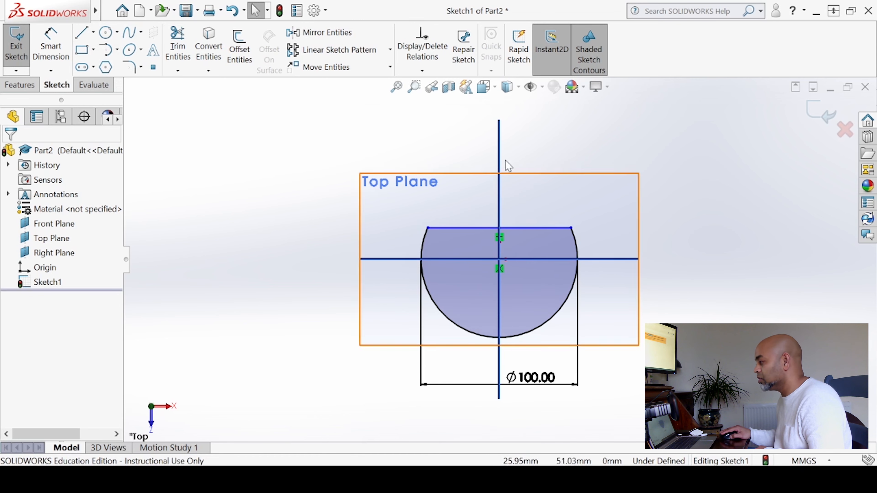
Step: Draw a corner rectangle about 92 by 55 mm up from the flat edge and trim away the shared lines between the shapes
{"action": "left_click", "coordinate": [428, 228]}
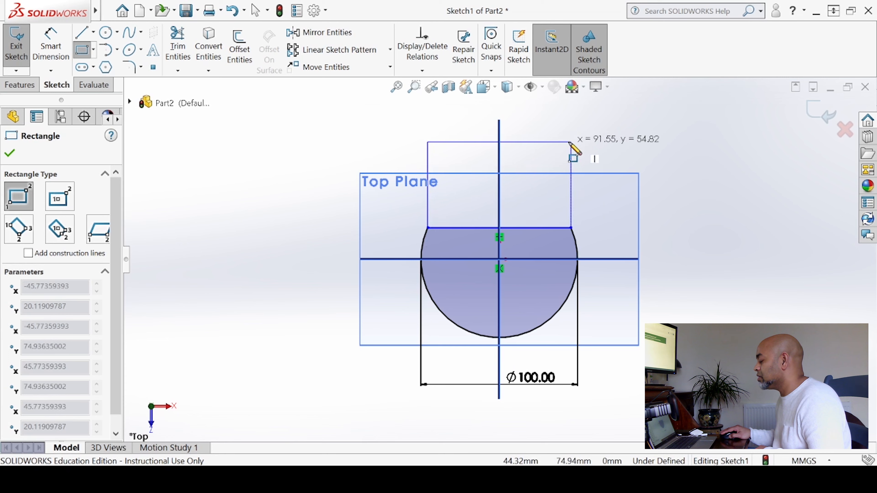
{"action": "left_click", "coordinate": [570, 142]}
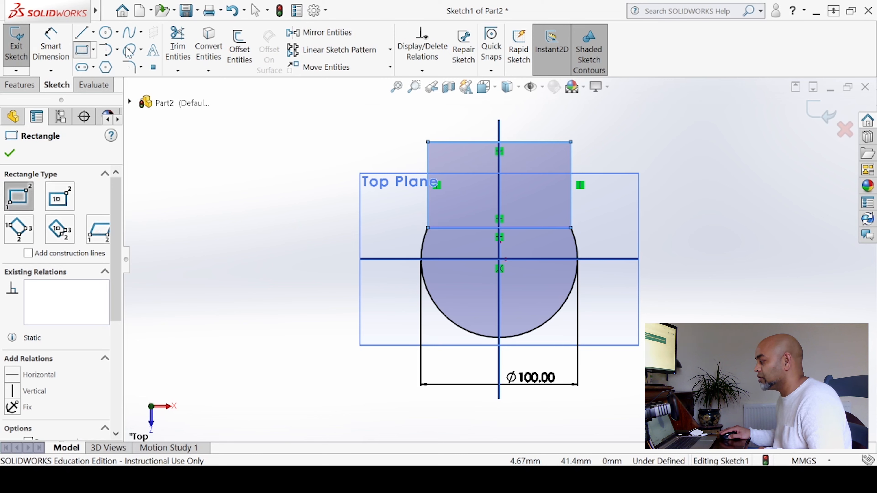
{"action": "left_click", "coordinate": [177, 45]}
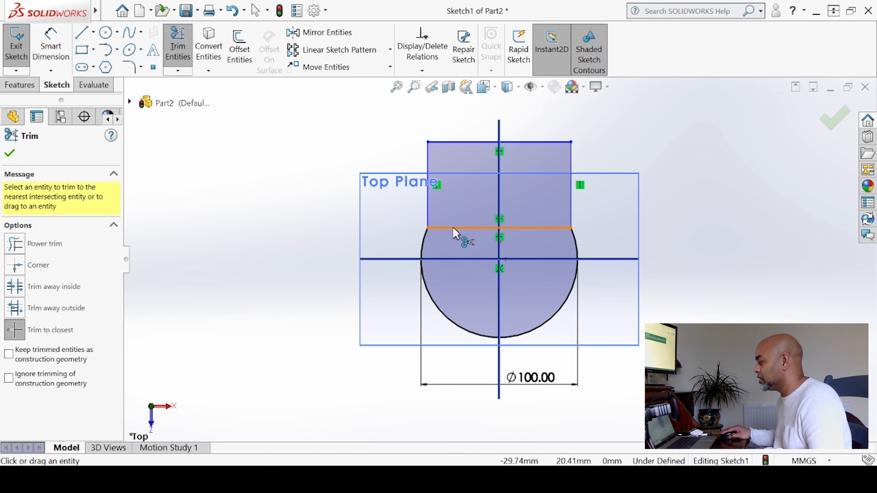
{"action": "left_click", "coordinate": [461, 232]}
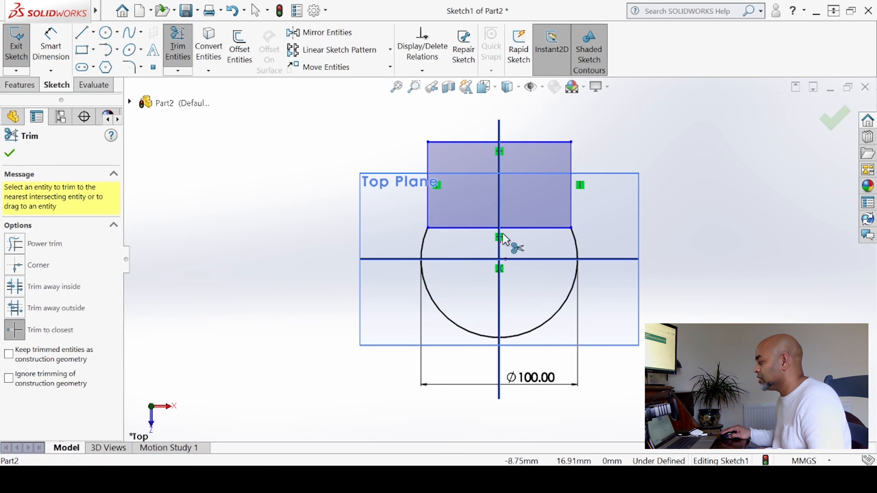
{"action": "left_click", "coordinate": [546, 227]}
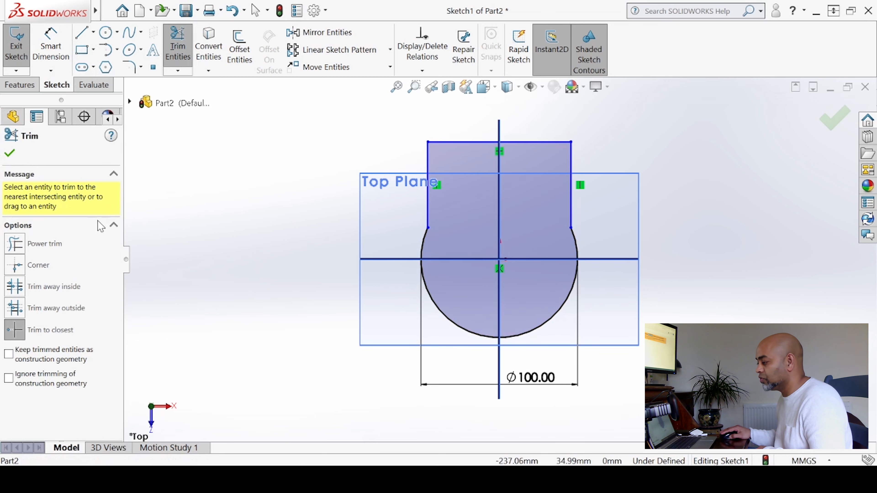
{"action": "left_click", "coordinate": [10, 154]}
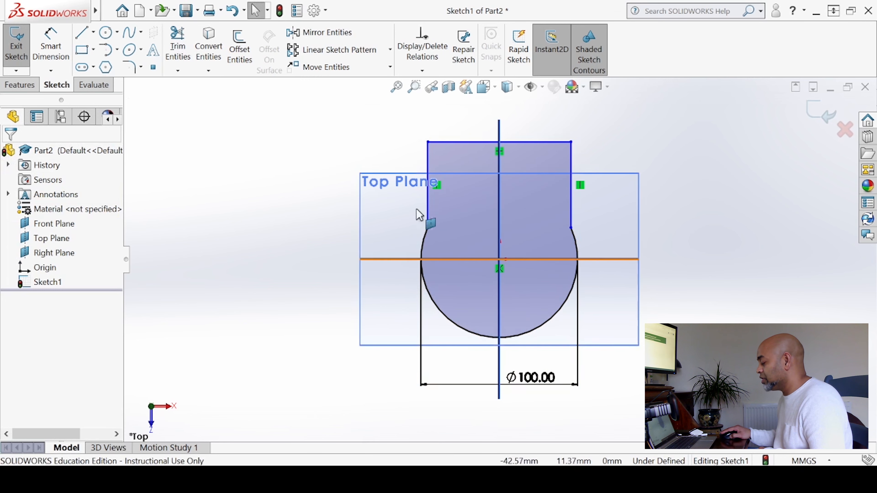
Step: Delete the whole sketched profile with its dimension, and draw a corner rectangle about 135 by 77 mm starting at the origin
{"action": "mouse_move", "coordinate": [308, 117]}
{"action": "left_mouse_down"}
{"action": "mouse_move", "coordinate": [772, 425]}
{"action": "mouse_move", "coordinate": [747, 418]}
{"action": "left_mouse_up"}
{"action": "key", "text": "Delete"}
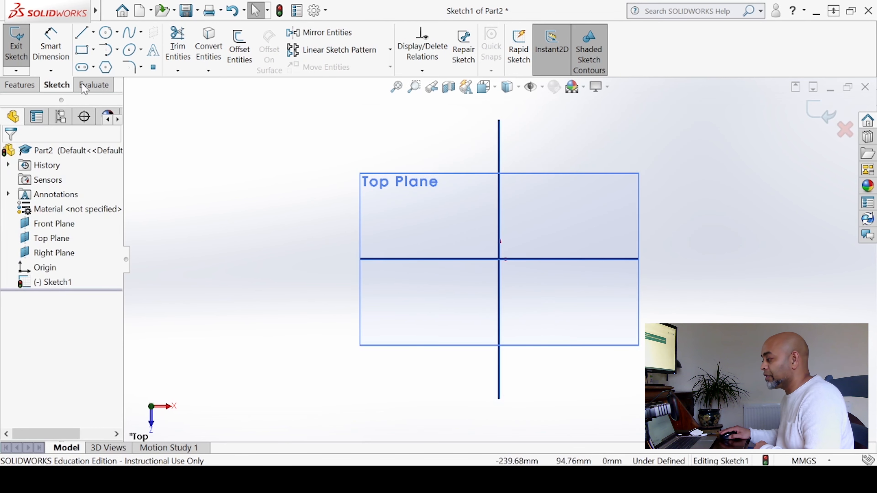
{"action": "left_click", "coordinate": [82, 52]}
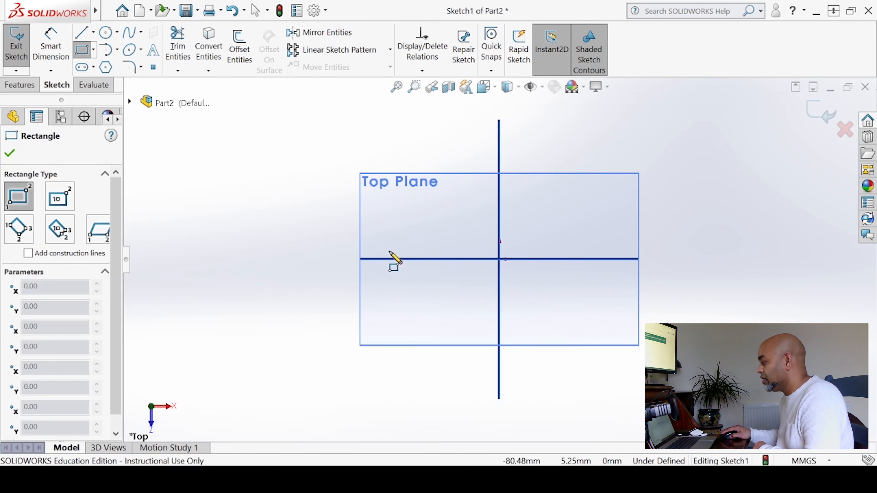
{"action": "left_click", "coordinate": [499, 260]}
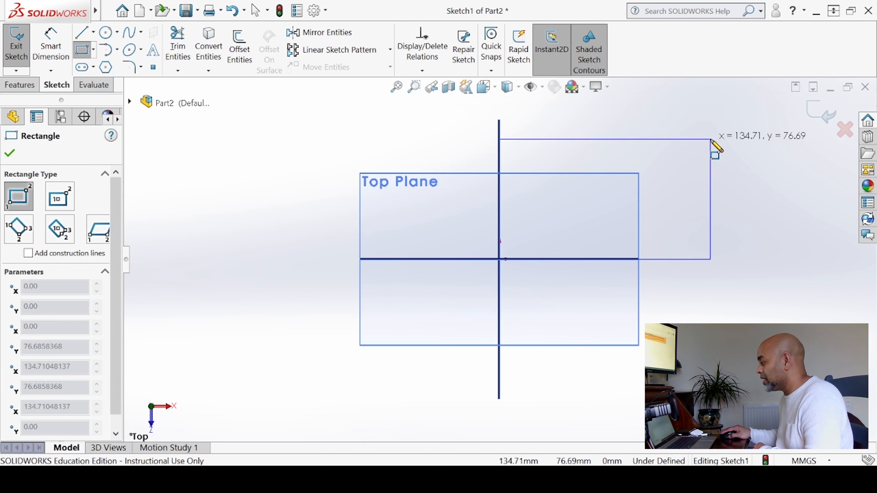
{"action": "left_click", "coordinate": [710, 139]}
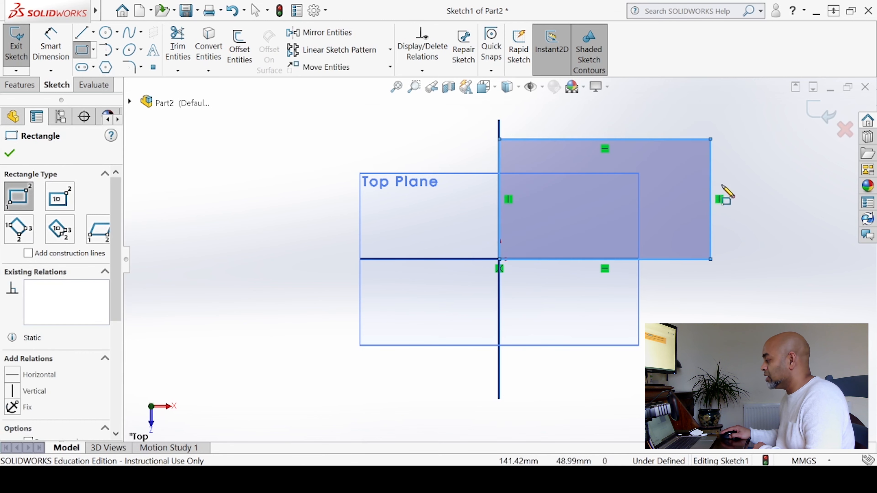
{"action": "left_click", "coordinate": [11, 154]}
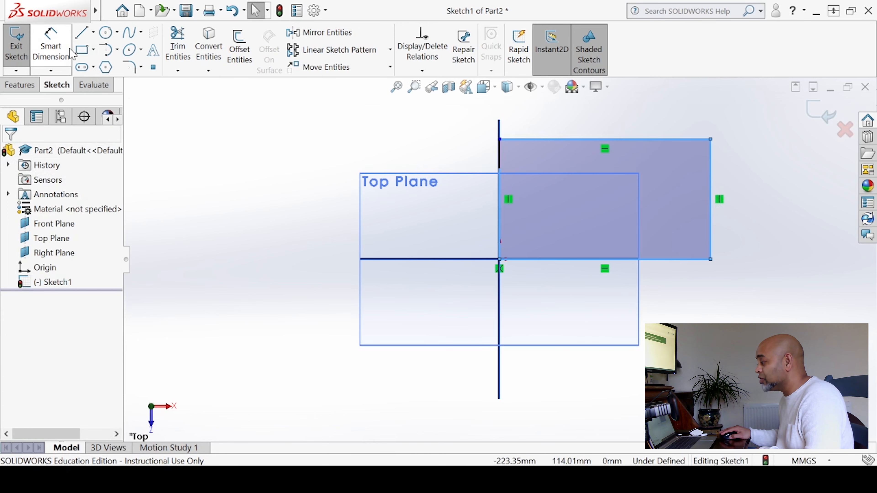
Step: Dimension the rectangle's vertical edge at the origin as 100 mm
{"action": "left_click", "coordinate": [51, 47]}
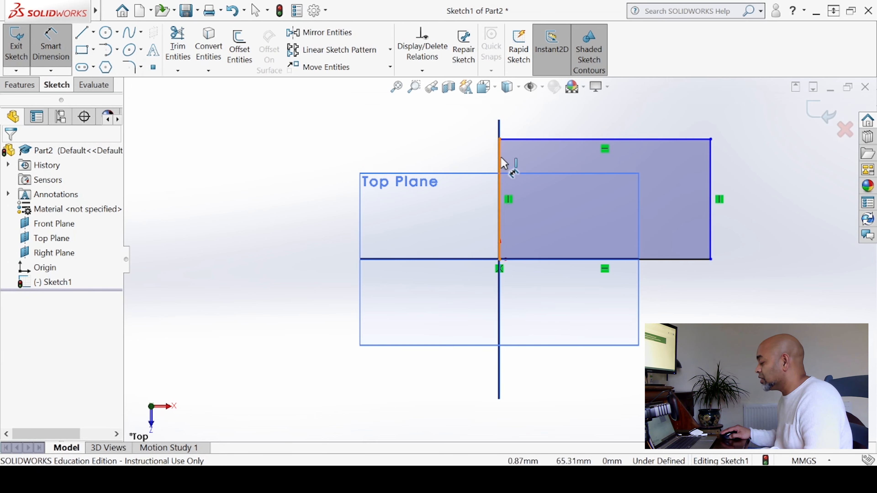
{"action": "left_click", "coordinate": [503, 167]}
{"action": "left_click", "coordinate": [487, 209]}
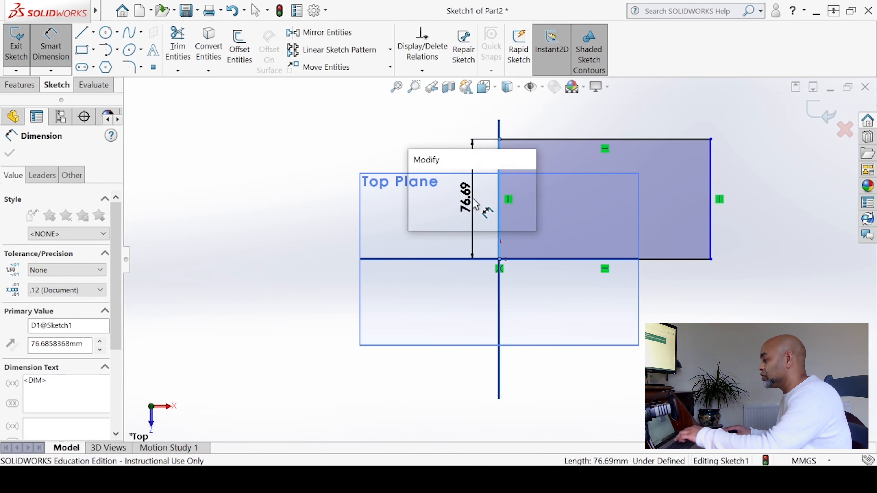
{"action": "type", "text": "100"}
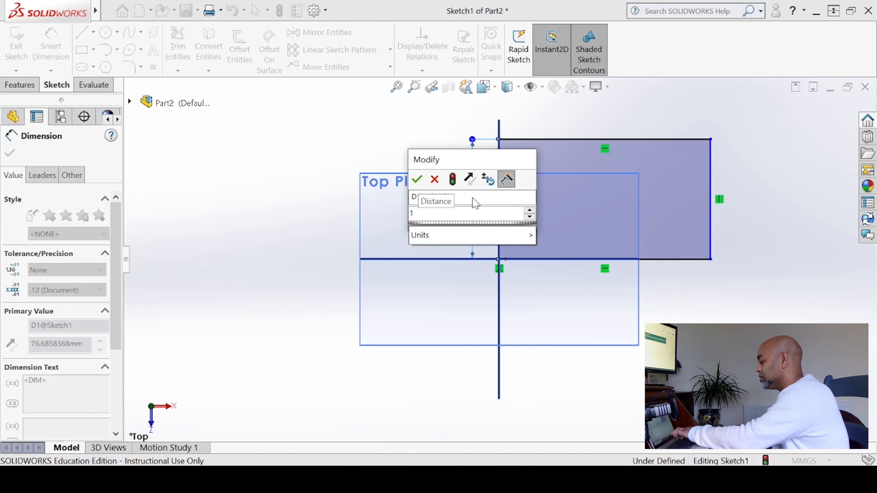
{"action": "key", "text": "Return"}
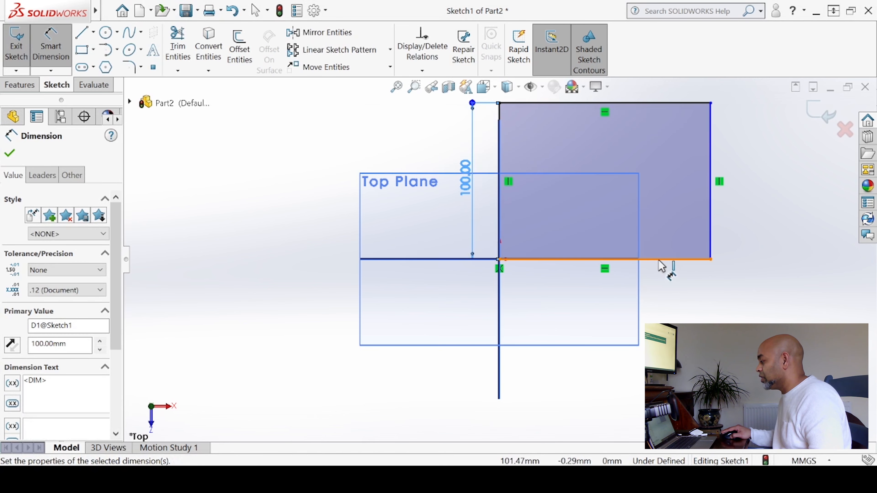
Step: Dimension the rectangle's lower horizontal edge as 200 mm and move the dimension text to about the middle of its dimension line
{"action": "left_click", "coordinate": [664, 260]}
{"action": "left_click", "coordinate": [667, 315]}
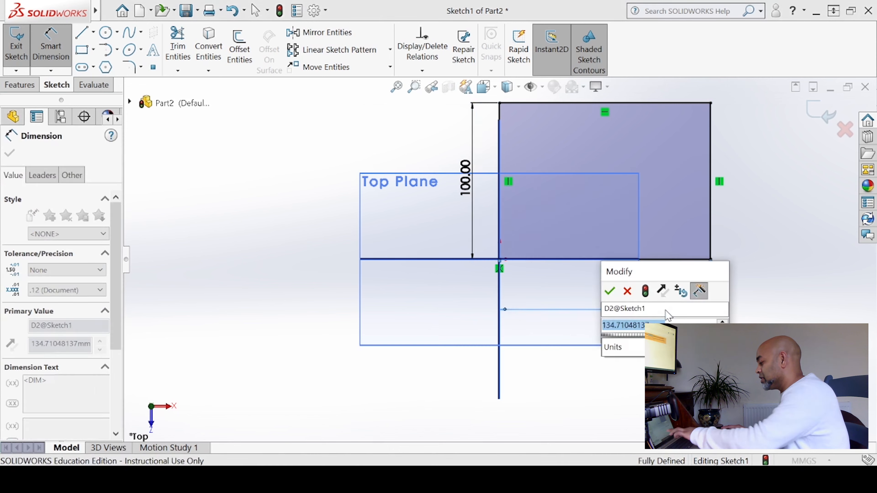
{"action": "type", "text": "200"}
{"action": "left_click", "coordinate": [608, 292]}
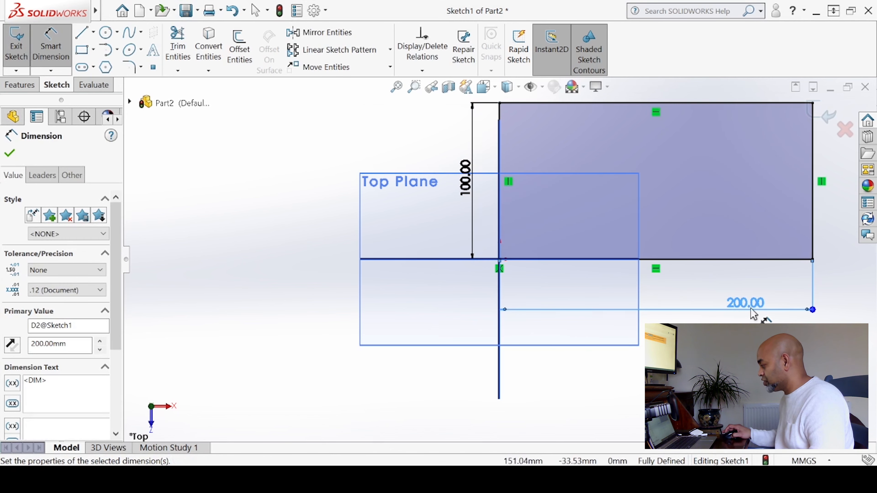
{"action": "key", "text": "f"}
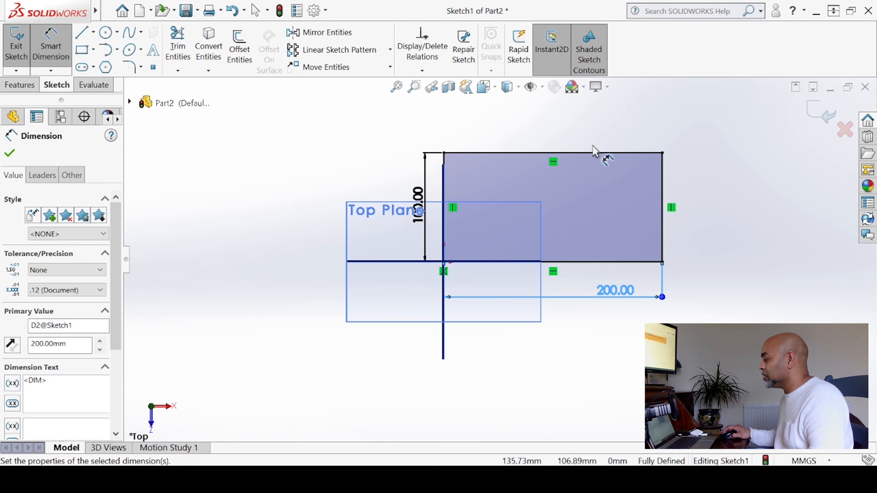
{"action": "scroll", "coordinate": [592, 142], "scroll_direction": "up", "scroll_amount": 1}
{"action": "scroll", "coordinate": [587, 141], "scroll_direction": "down", "scroll_amount": 1}
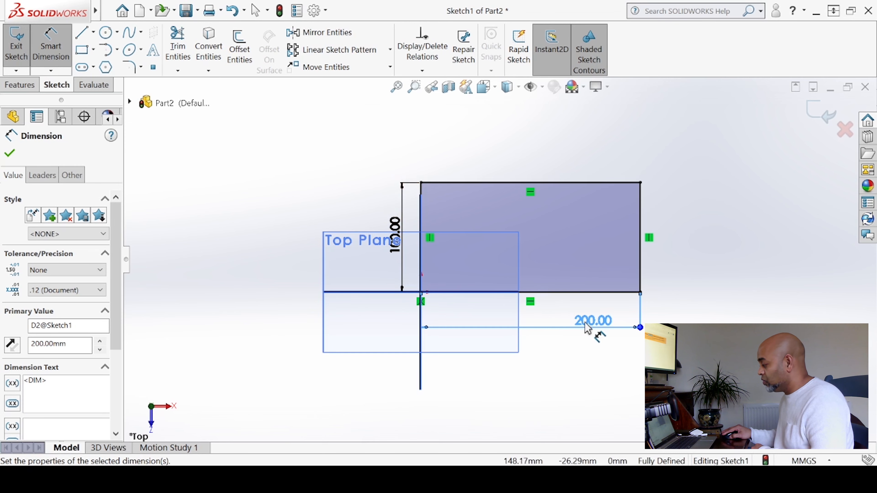
{"action": "left_click_drag", "start_coordinate": [591, 330], "coordinate": [536, 326]}
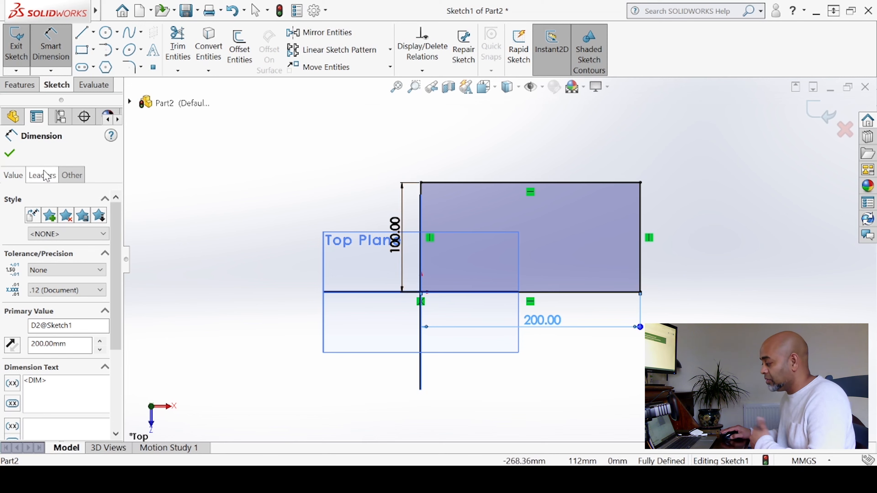
{"action": "left_click", "coordinate": [9, 153]}
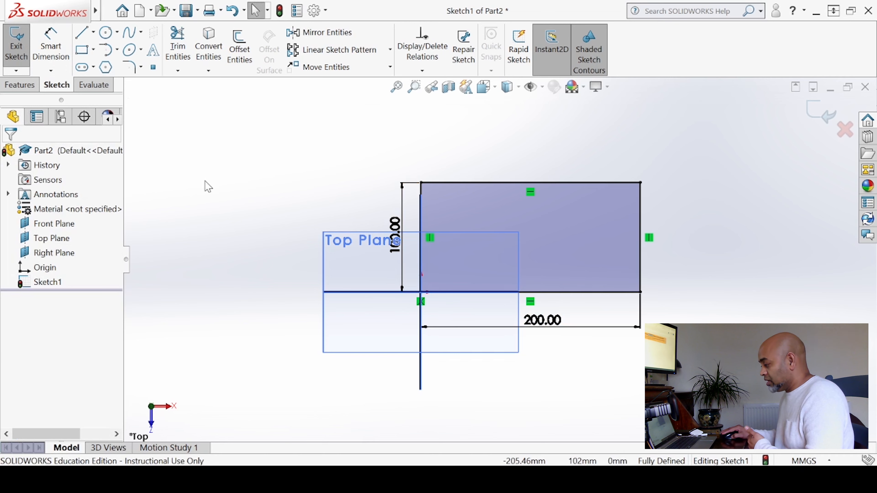
Step: Hide the Right, Front and Top planes and exit the sketch
{"action": "left_click", "coordinate": [70, 253]}
{"action": "left_click", "coordinate": [100, 235]}
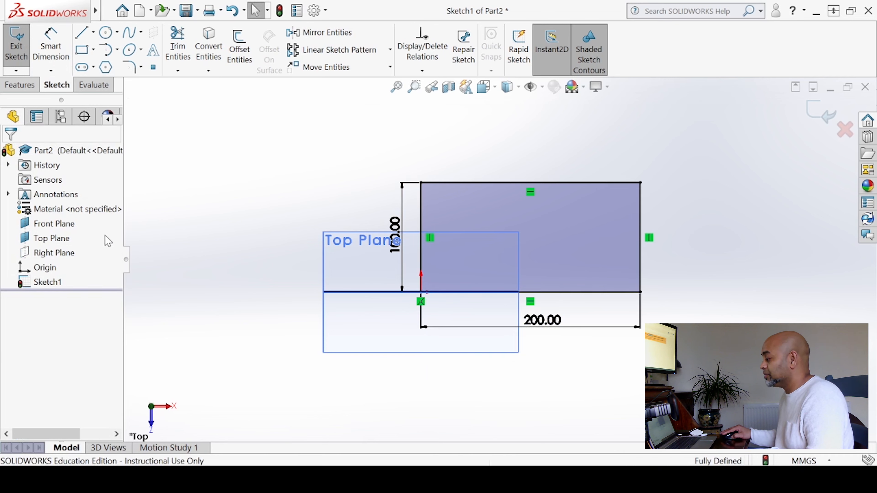
{"action": "left_click", "coordinate": [66, 225]}
{"action": "left_click", "coordinate": [99, 209]}
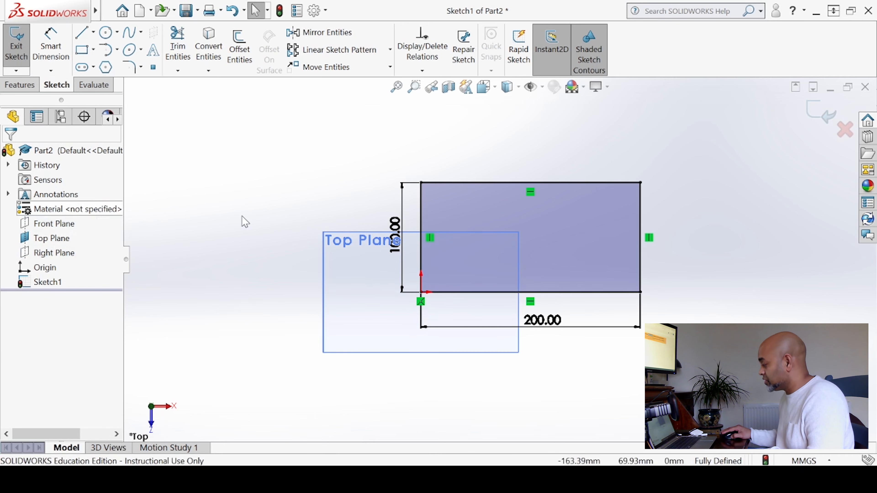
{"action": "left_click", "coordinate": [52, 238]}
{"action": "left_click", "coordinate": [98, 220]}
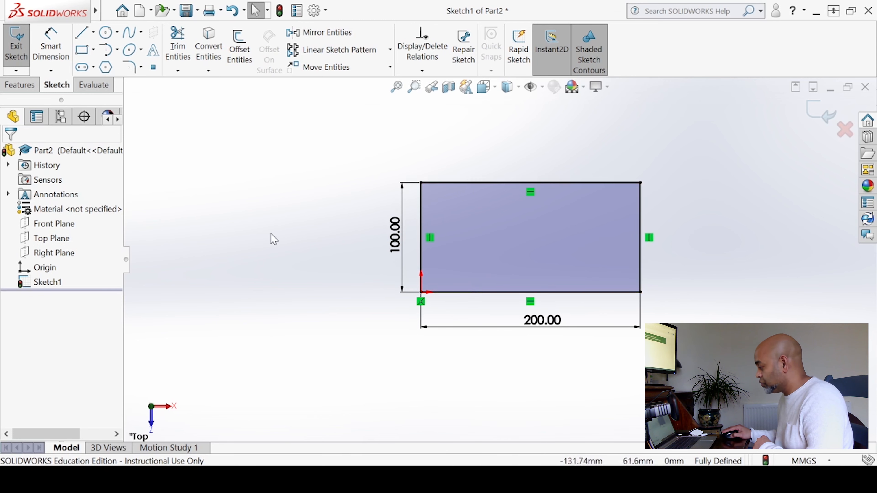
{"action": "left_click", "coordinate": [16, 52]}
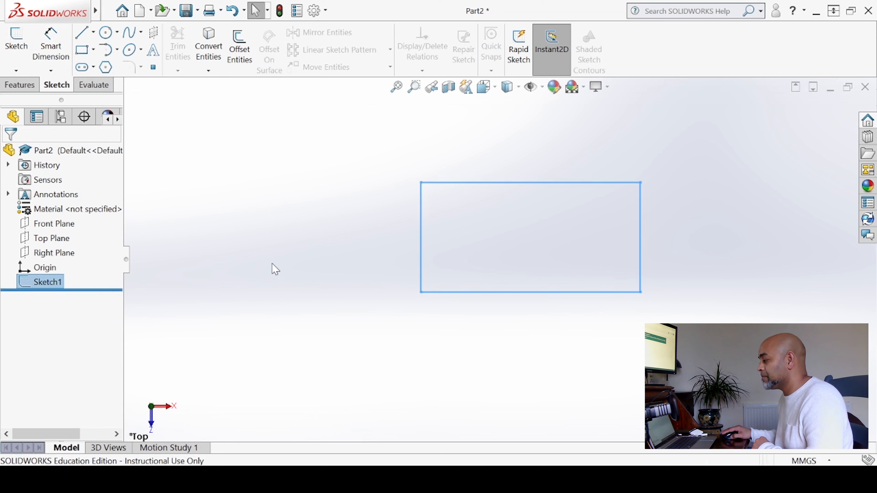
Step: Start an Extruded Boss/Base from the rectangle sketch and pull the blind depth up to 20 mm
{"action": "left_click", "coordinate": [19, 85]}
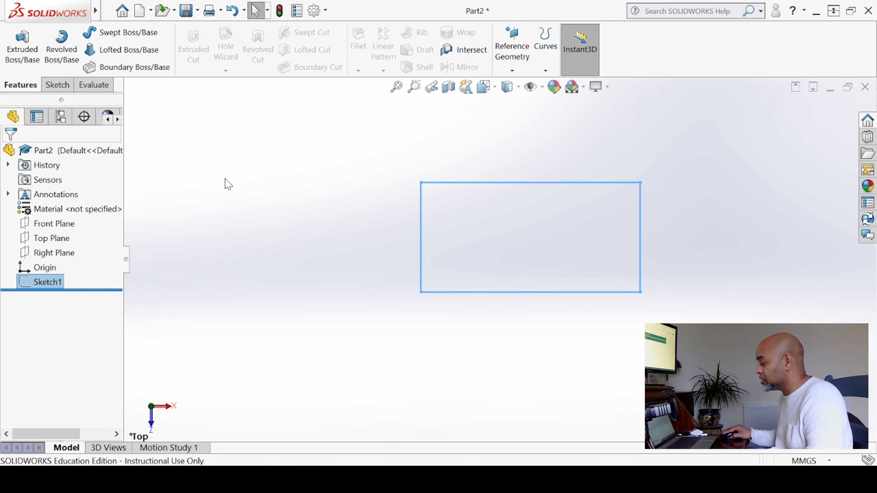
{"action": "left_click", "coordinate": [258, 197]}
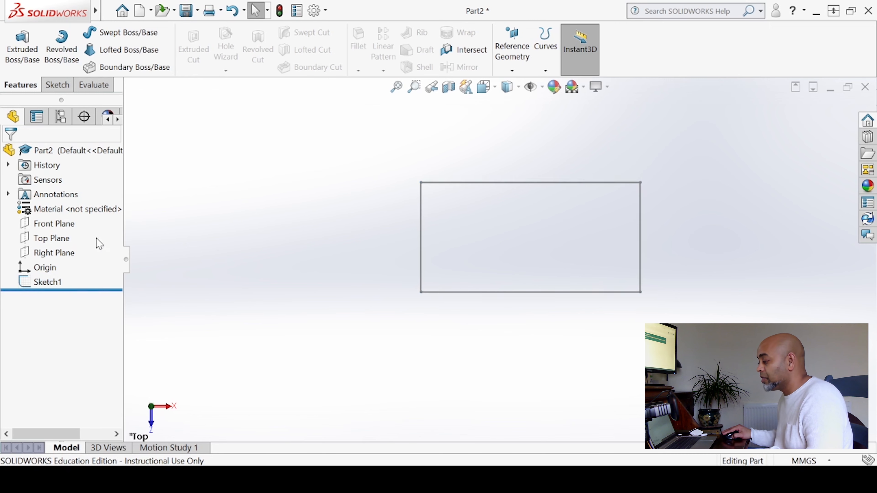
{"action": "left_click", "coordinate": [48, 282]}
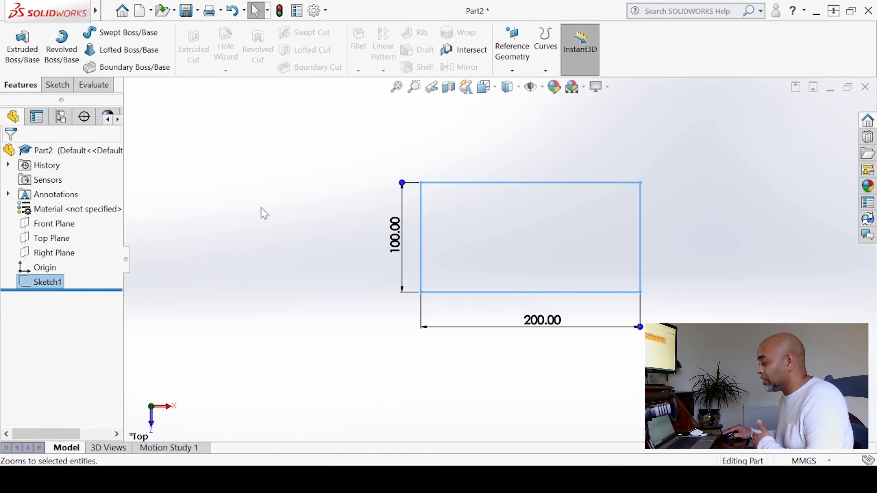
{"action": "left_click", "coordinate": [265, 213]}
{"action": "left_click", "coordinate": [53, 282]}
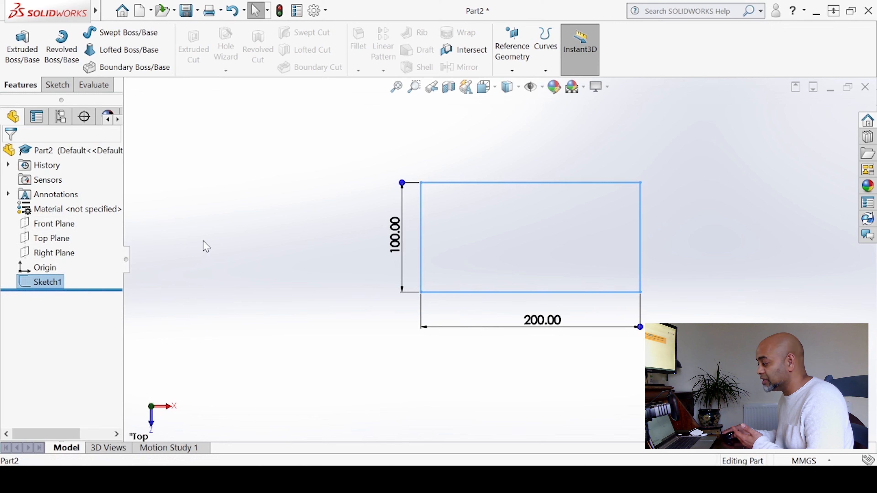
{"action": "left_click", "coordinate": [27, 46]}
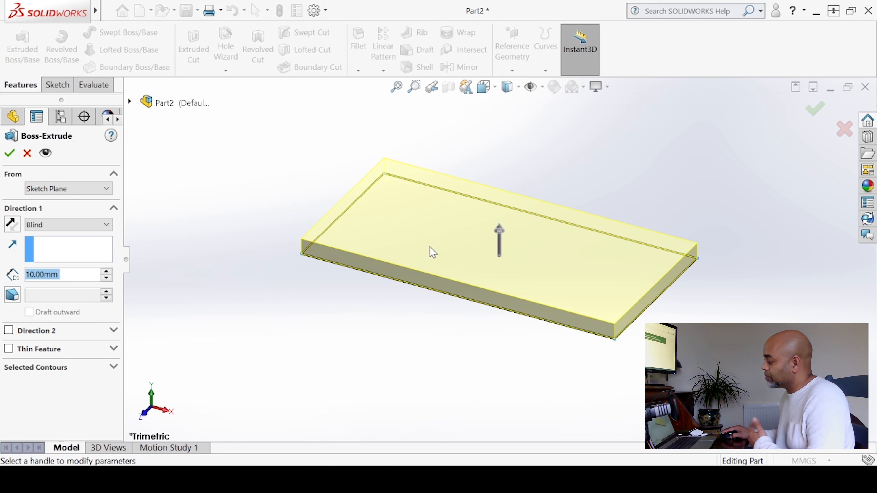
{"action": "left_click", "coordinate": [501, 238]}
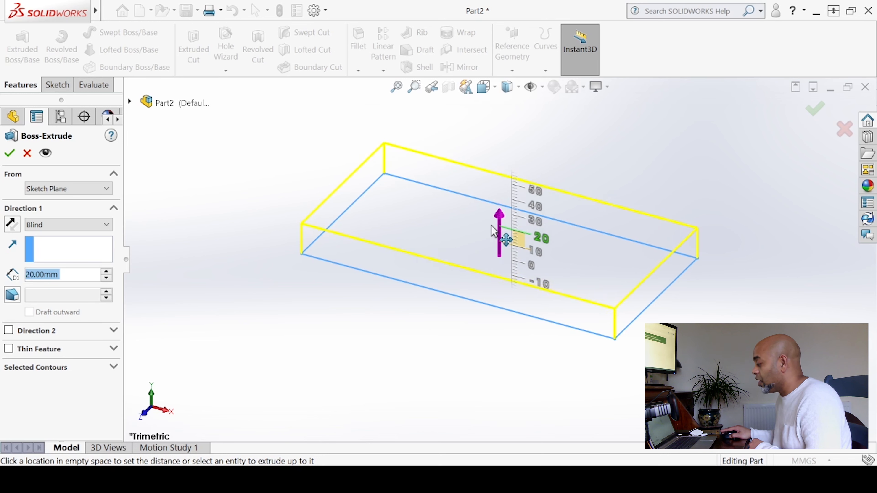
{"action": "left_click", "coordinate": [502, 238]}
{"action": "left_click", "coordinate": [306, 335]}
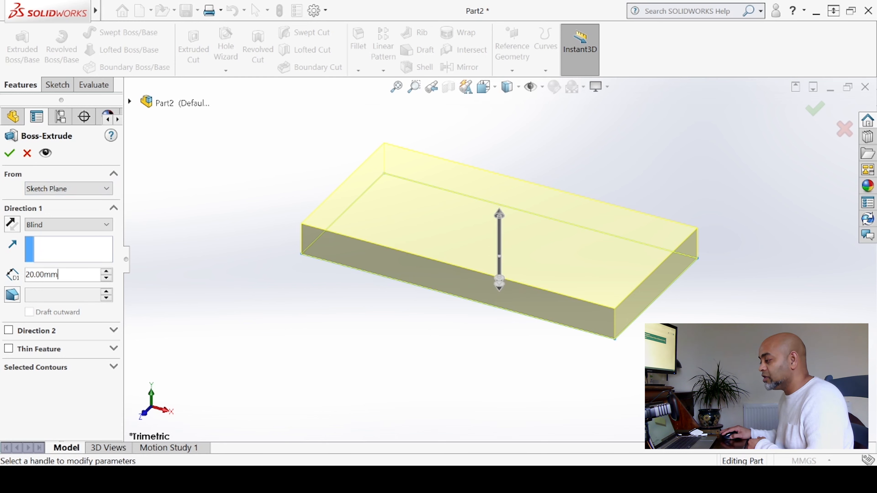
Step: Set the extrusion depth to 25 mm
{"action": "double_click", "coordinate": [26, 275]}
{"action": "type", "text": "25"}
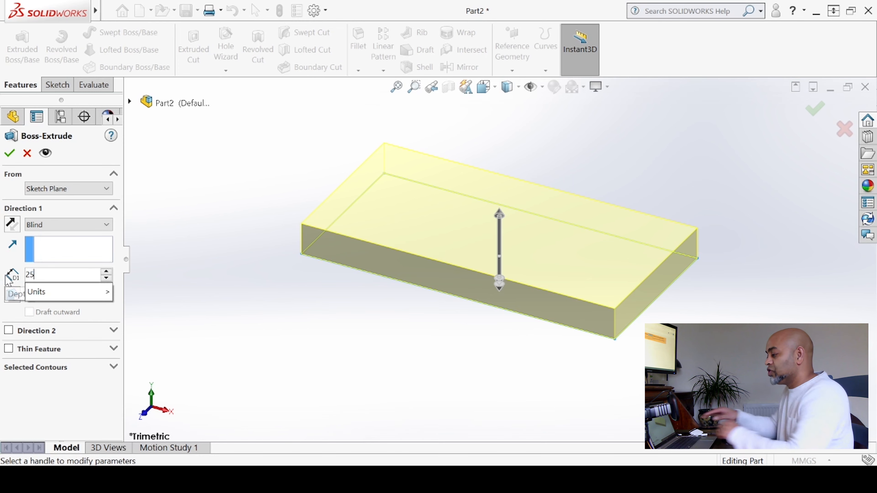
{"action": "mouse_move", "coordinate": [103, 292]}
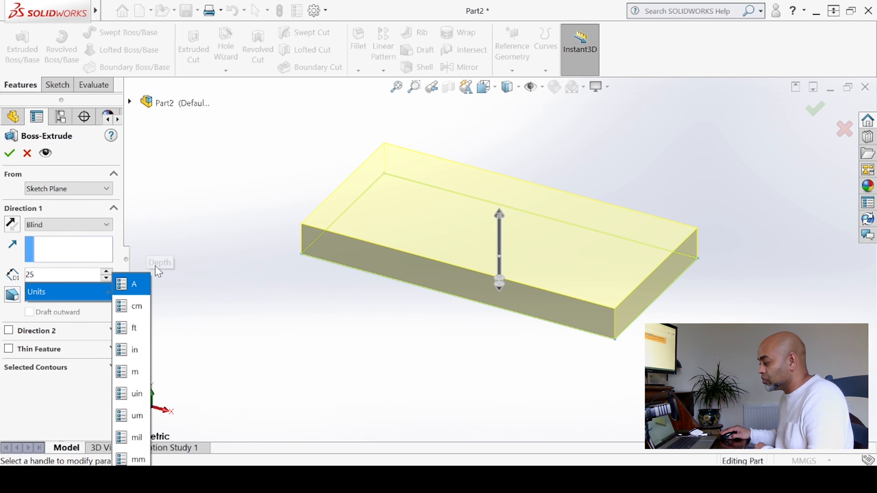
{"action": "left_click", "coordinate": [138, 283]}
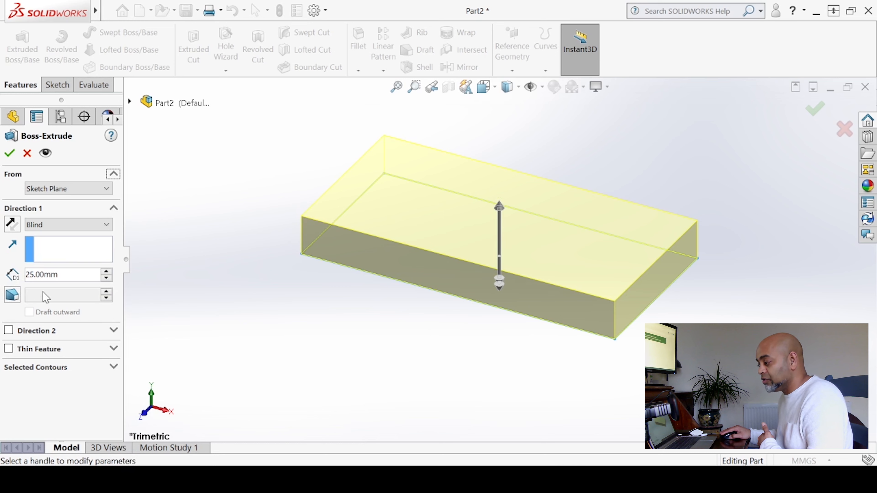
Step: Set the blind extrusion depth to 20 mm, accept the extrusion and clear the selection
{"action": "double_click", "coordinate": [43, 274]}
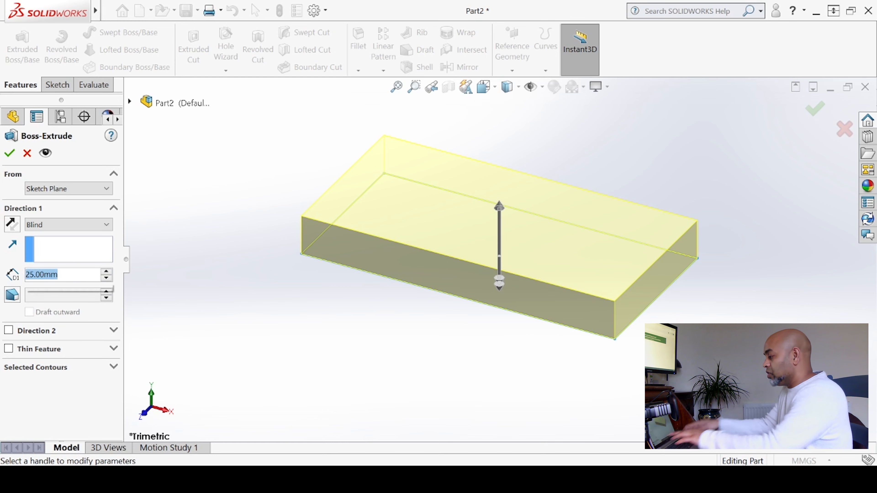
{"action": "type", "text": "20"}
{"action": "key", "text": "Return"}
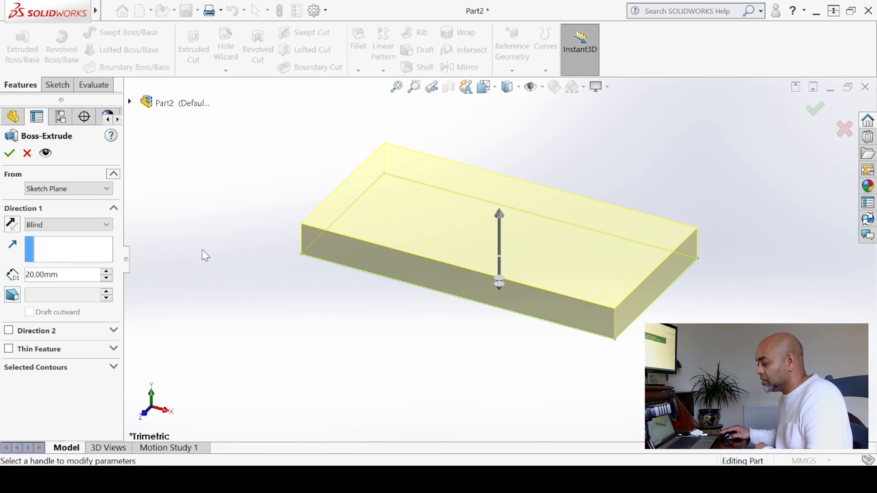
{"action": "left_click", "coordinate": [10, 153]}
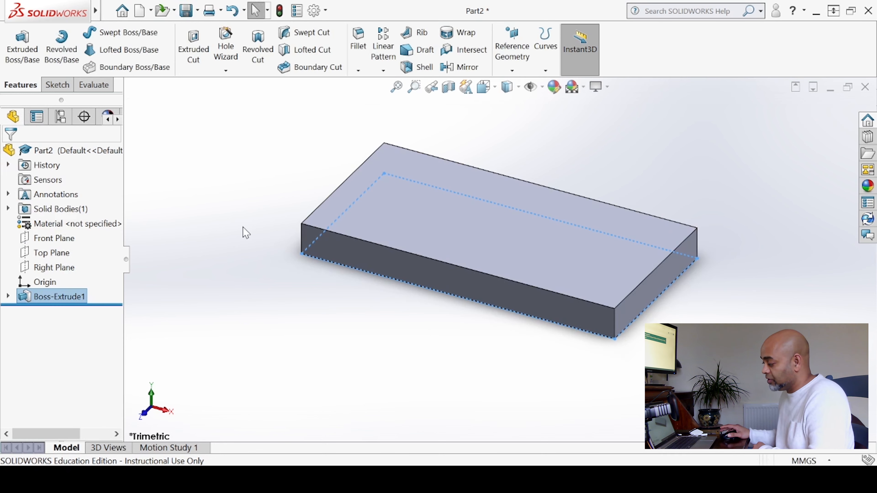
{"action": "left_click", "coordinate": [242, 227]}
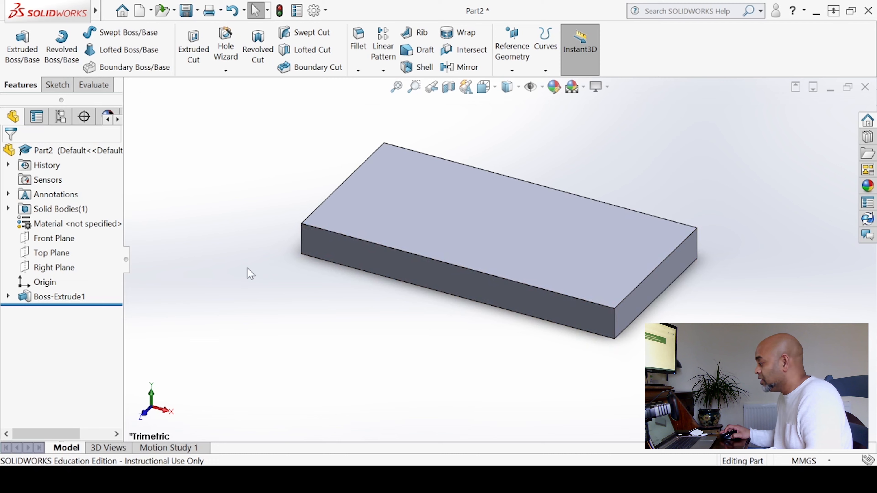
Step: Close the extruded part without saving it and create a new part document
{"action": "middle_click_drag", "start_coordinate": [251, 274], "coordinate": [412, 215]}
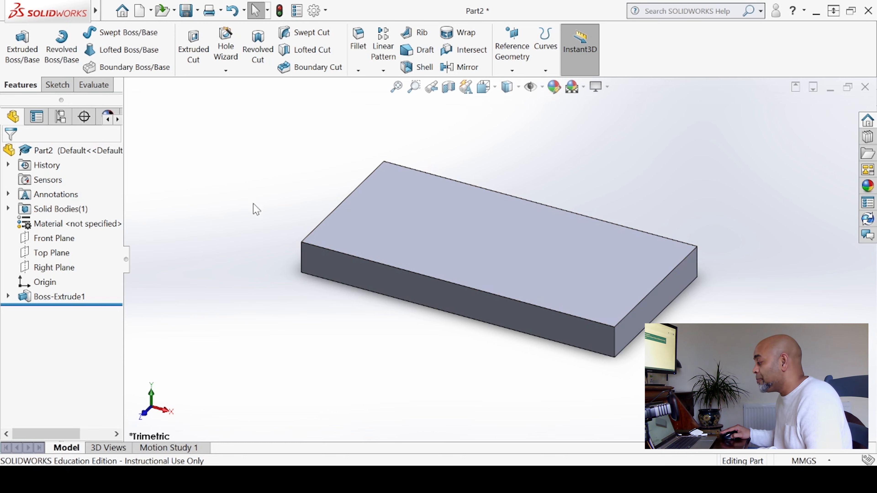
{"action": "left_click", "coordinate": [865, 87]}
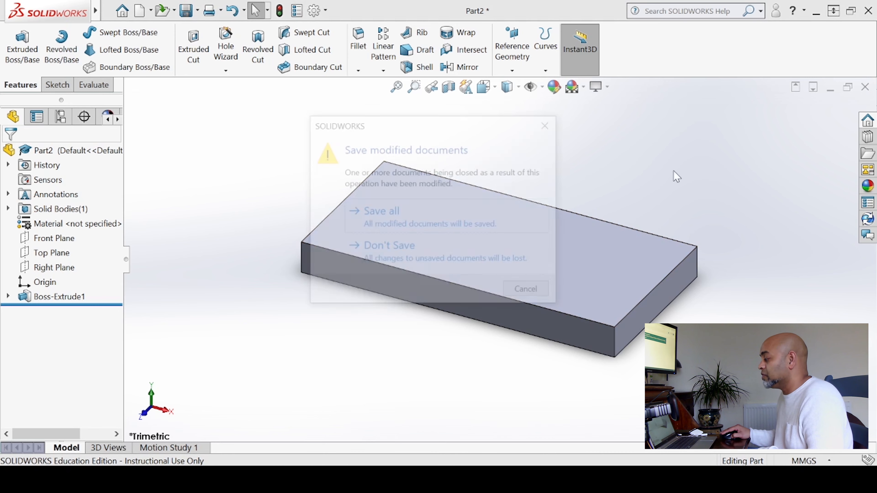
{"action": "left_click", "coordinate": [346, 246]}
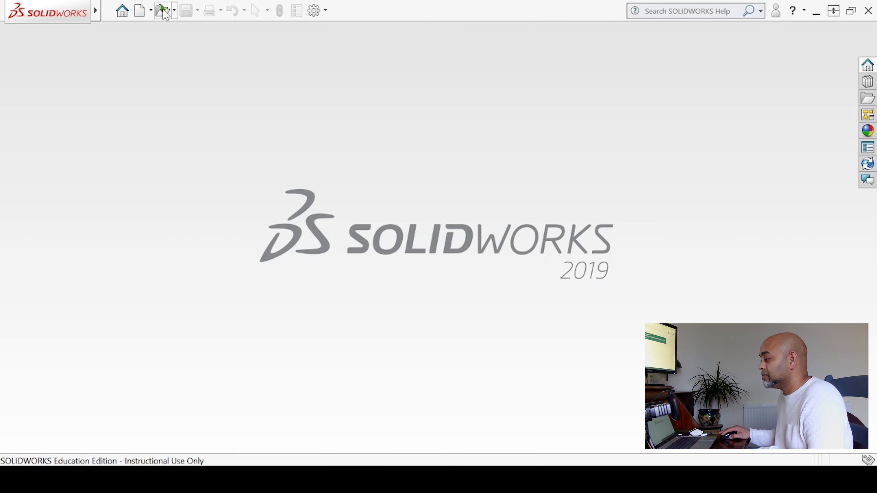
{"action": "left_click", "coordinate": [140, 11]}
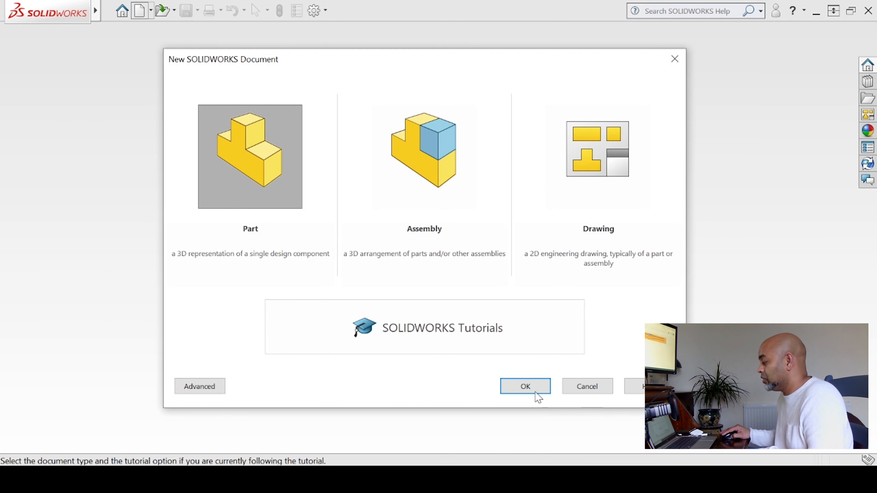
{"action": "left_click", "coordinate": [528, 386]}
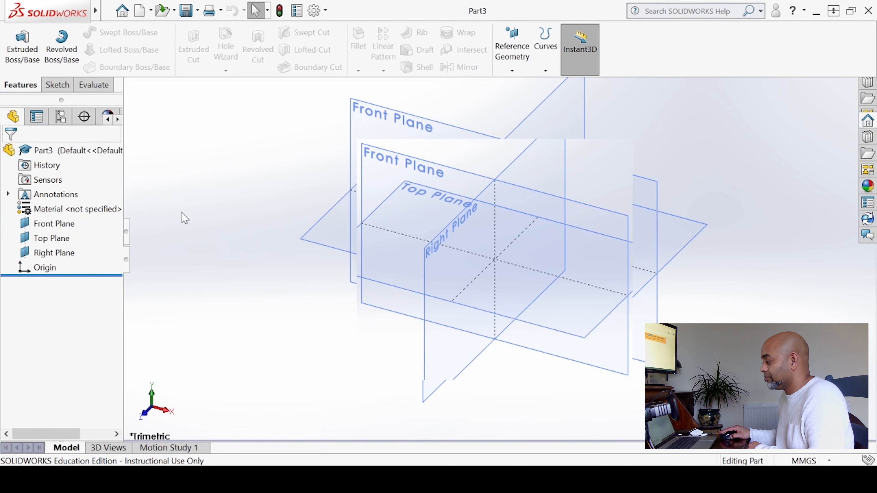
Step: Hide the Front Plane and the Right Plane, leaving only the Top Plane shown
{"action": "left_click", "coordinate": [66, 225]}
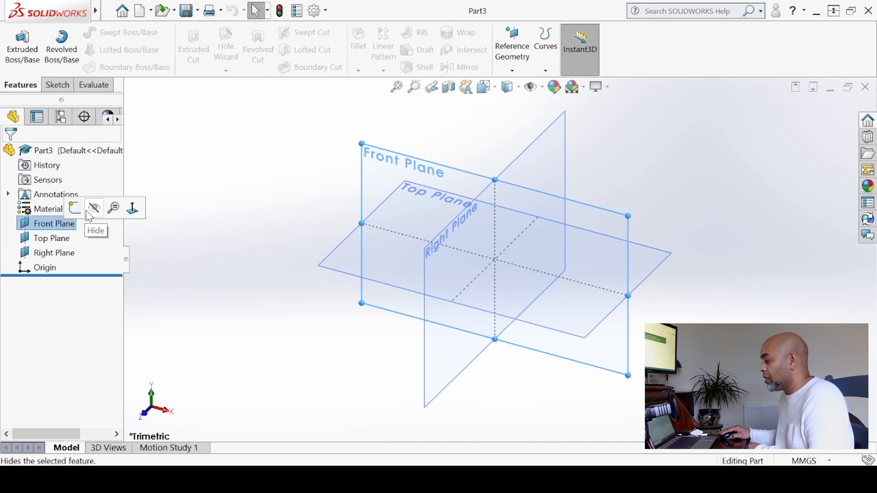
{"action": "left_click", "coordinate": [88, 210]}
{"action": "left_click", "coordinate": [63, 257]}
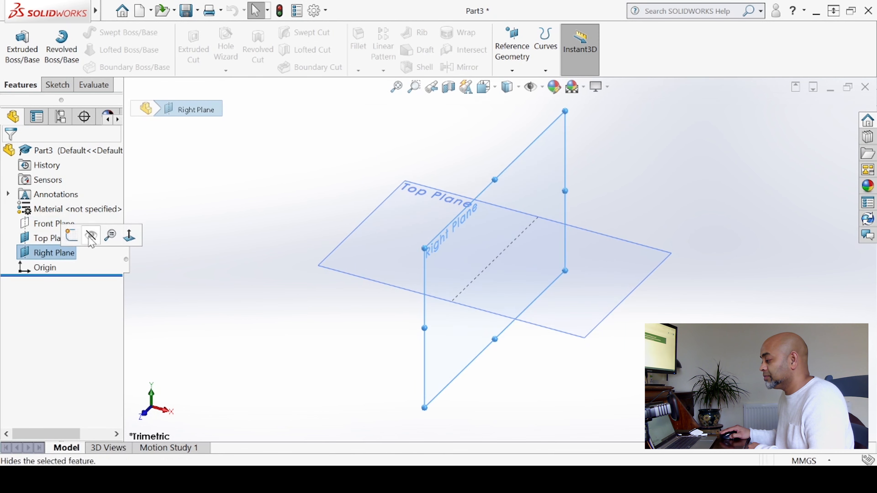
{"action": "left_click", "coordinate": [98, 237]}
Step: Start a sketch on the Top Plane and draw a center rectangle from the origin, about 158 mm wide
{"action": "left_click", "coordinate": [83, 242]}
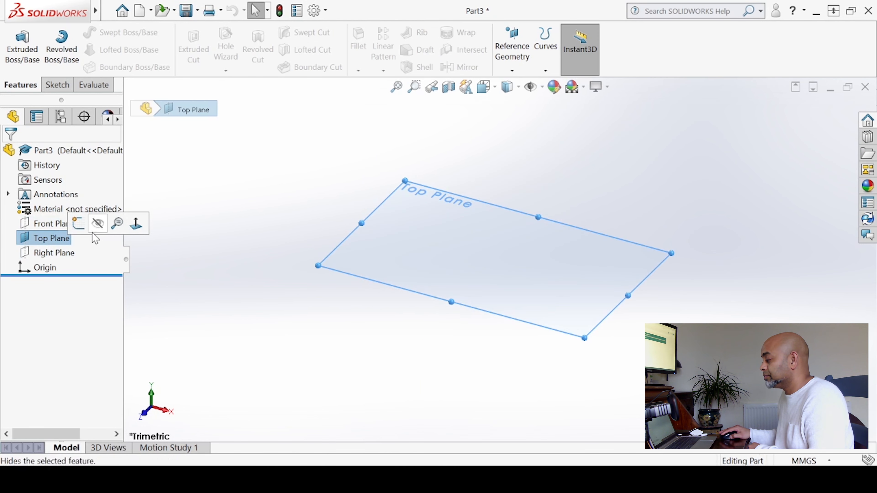
{"action": "left_click", "coordinate": [78, 223]}
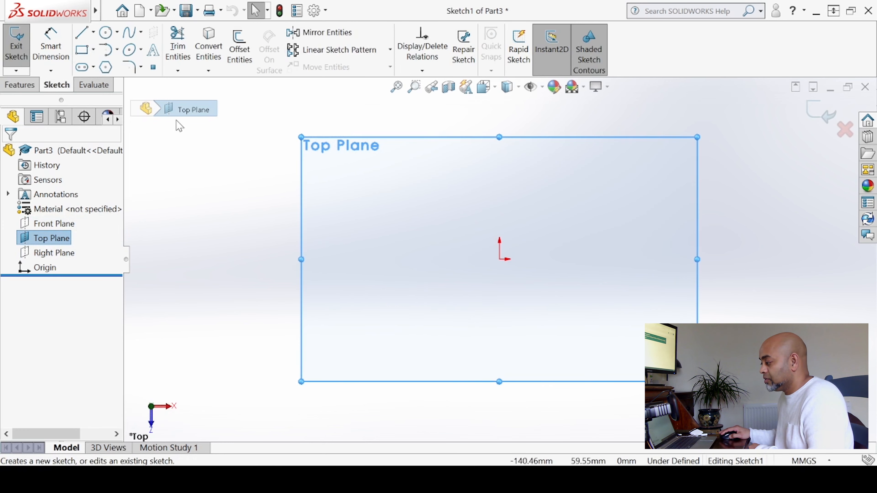
{"action": "left_click", "coordinate": [82, 51]}
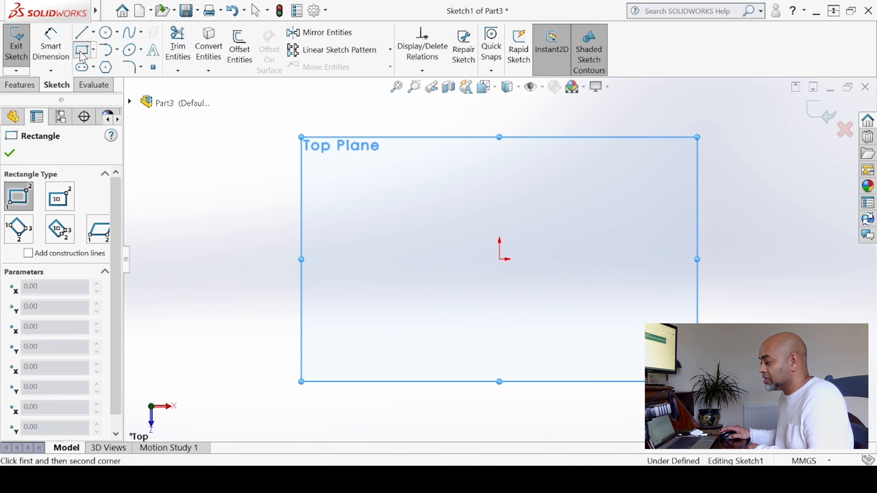
{"action": "left_click", "coordinate": [59, 197]}
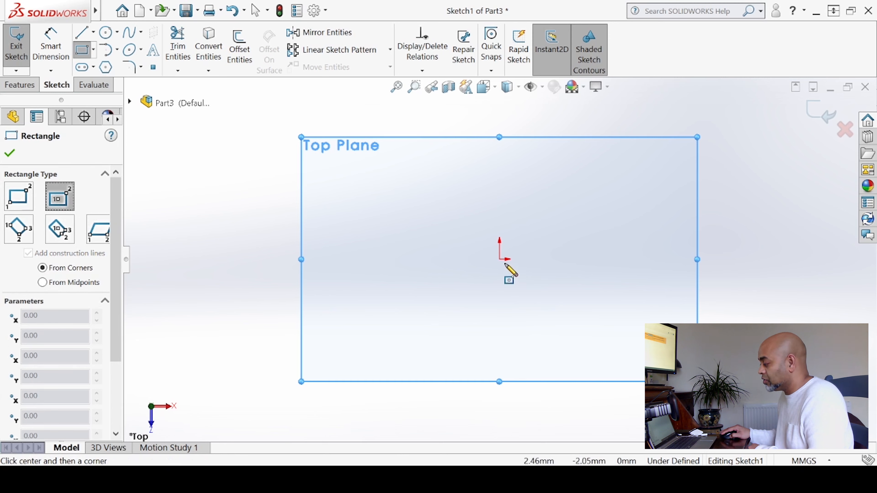
{"action": "left_click", "coordinate": [499, 259]}
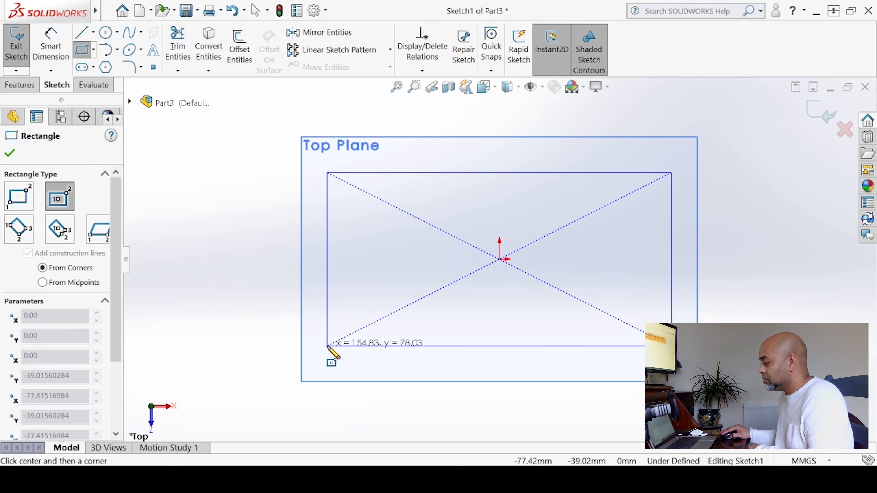
{"action": "left_click", "coordinate": [324, 343]}
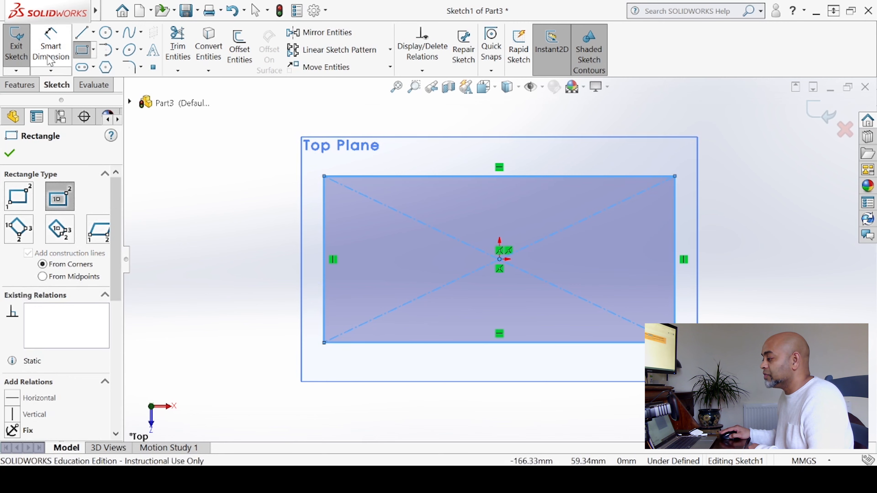
Step: Dimension the center rectangle to a width of 150 mm and a height of 50 mm
{"action": "left_click", "coordinate": [51, 47]}
{"action": "left_click", "coordinate": [540, 343]}
{"action": "left_click", "coordinate": [495, 376]}
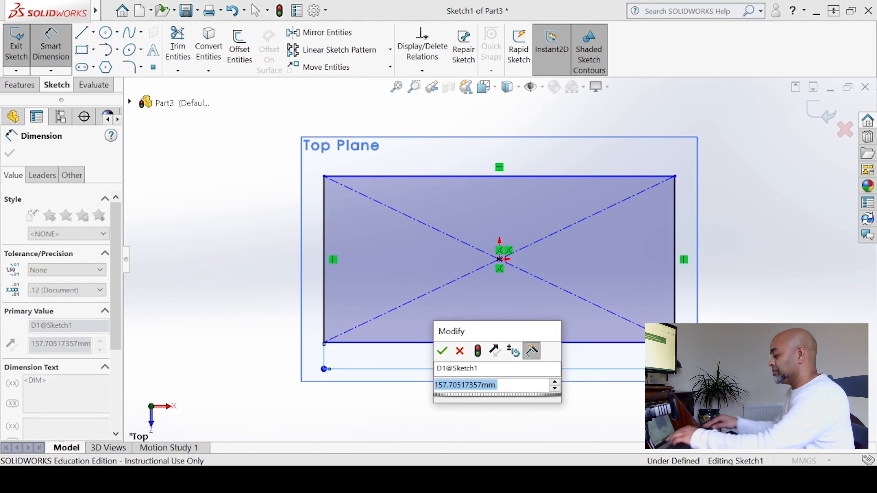
{"action": "type", "text": "150"}
{"action": "key", "text": "Return"}
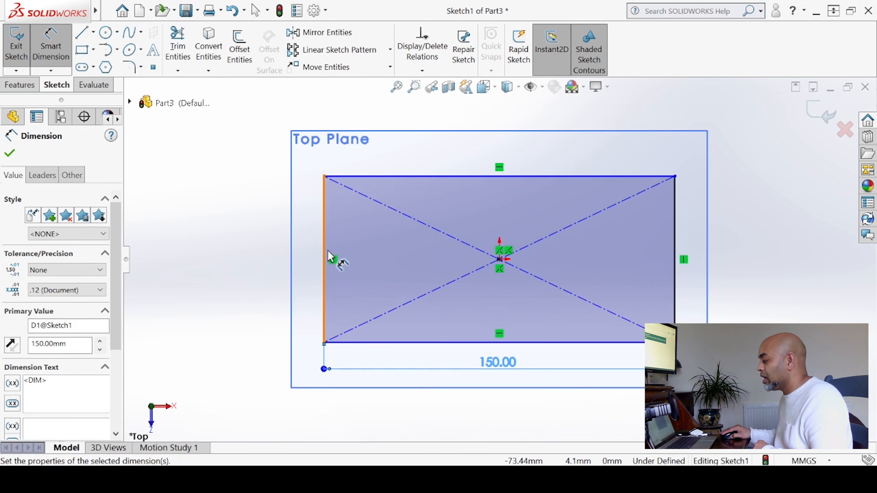
{"action": "left_click", "coordinate": [325, 259]}
{"action": "left_click", "coordinate": [260, 264]}
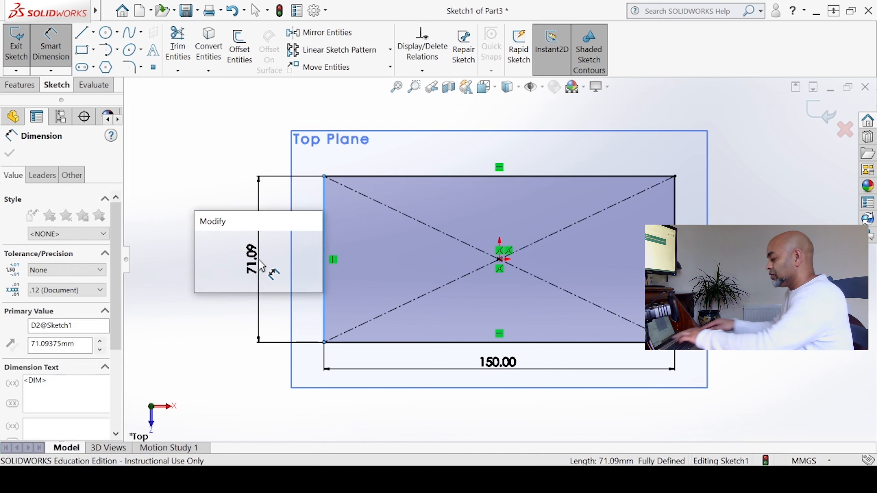
{"action": "key", "text": "Return"}
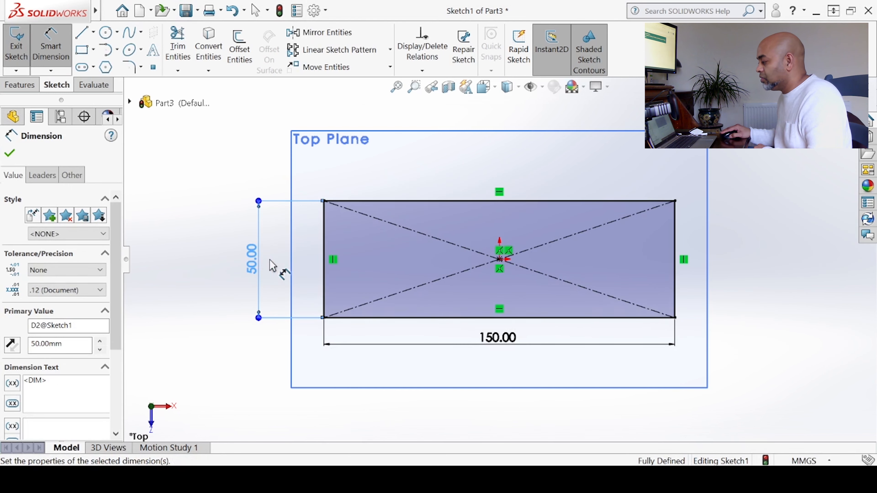
{"action": "left_click", "coordinate": [10, 154]}
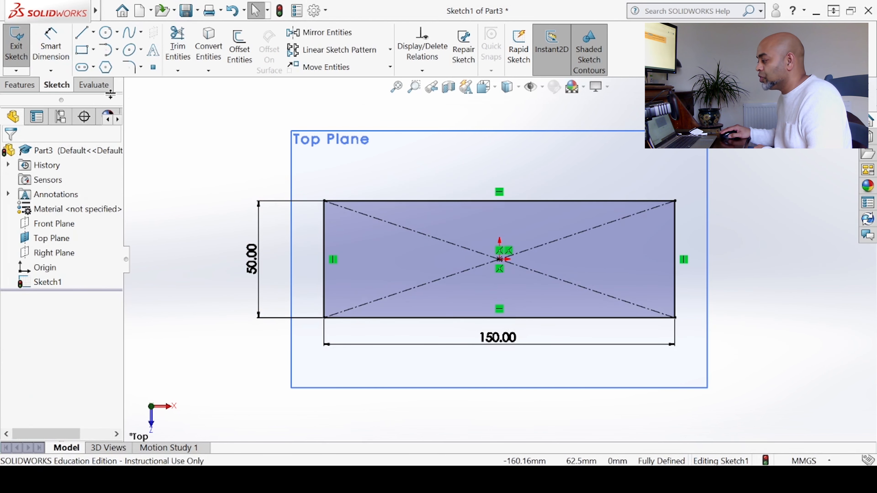
Step: Round all four corners of the rectangle with a 3 mm sketch fillet
{"action": "left_click", "coordinate": [133, 69]}
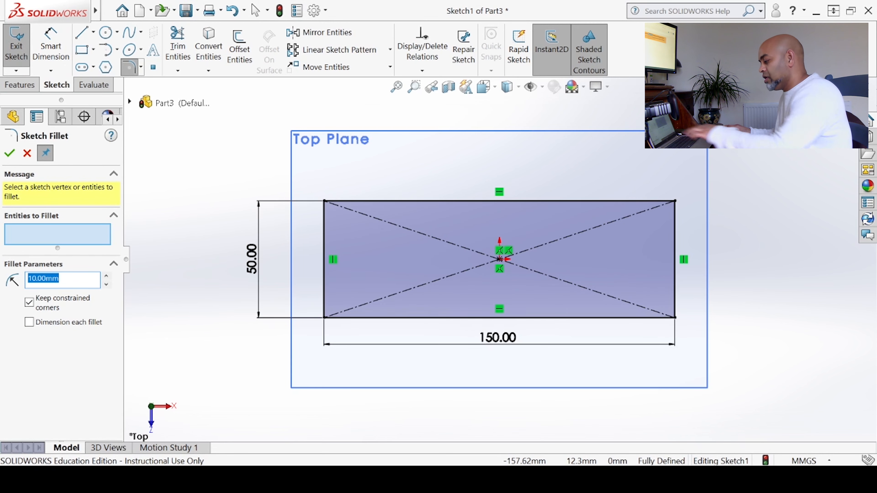
{"action": "type", "text": "3.0"}
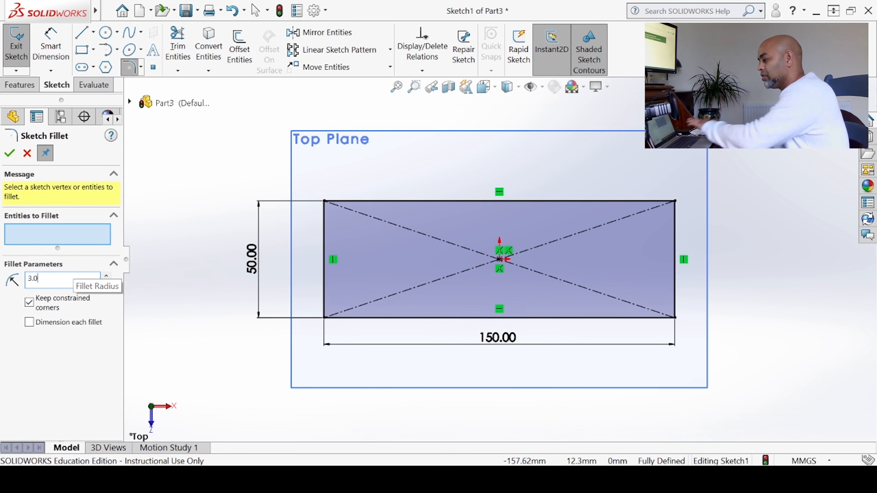
{"action": "key", "text": "Return"}
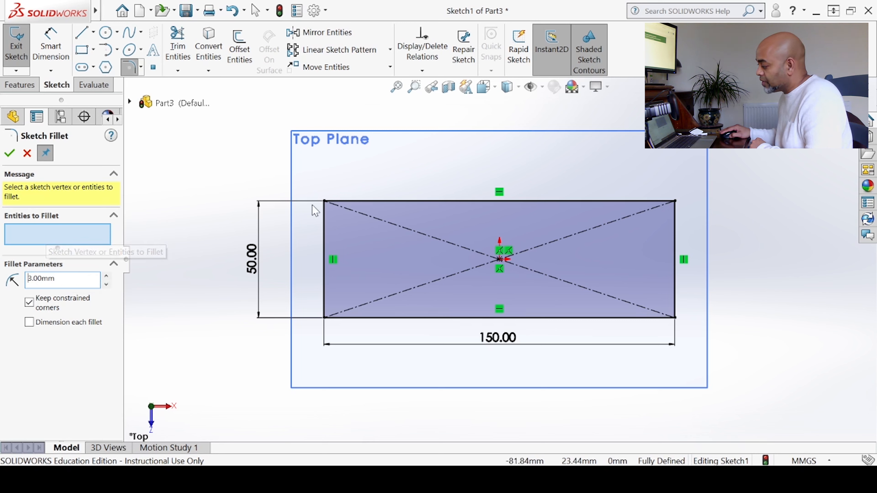
{"action": "left_click", "coordinate": [325, 207]}
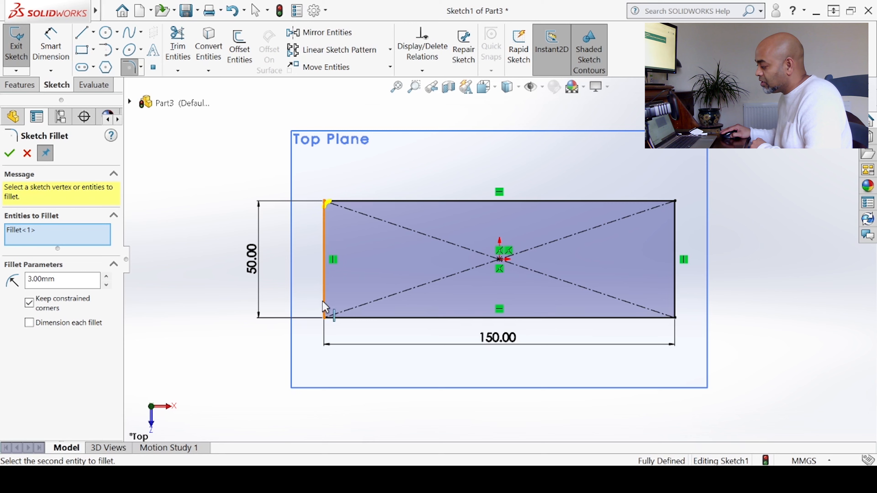
{"action": "left_click", "coordinate": [406, 317]}
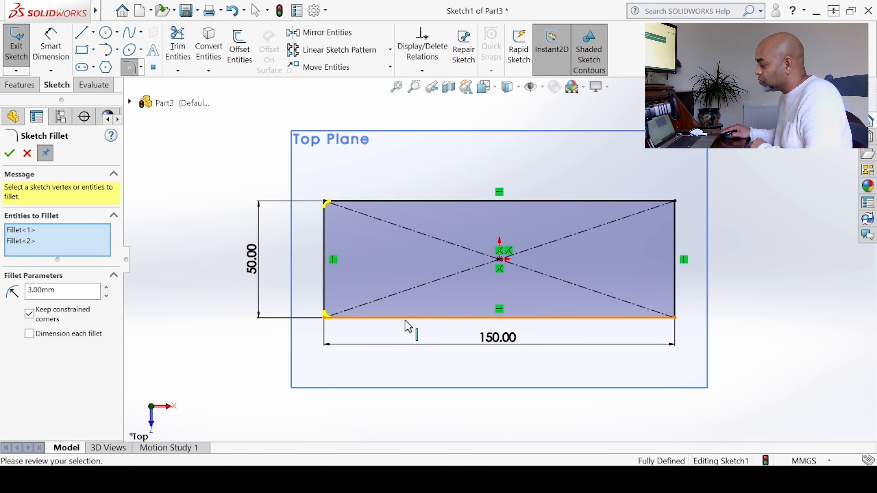
{"action": "left_click", "coordinate": [675, 203]}
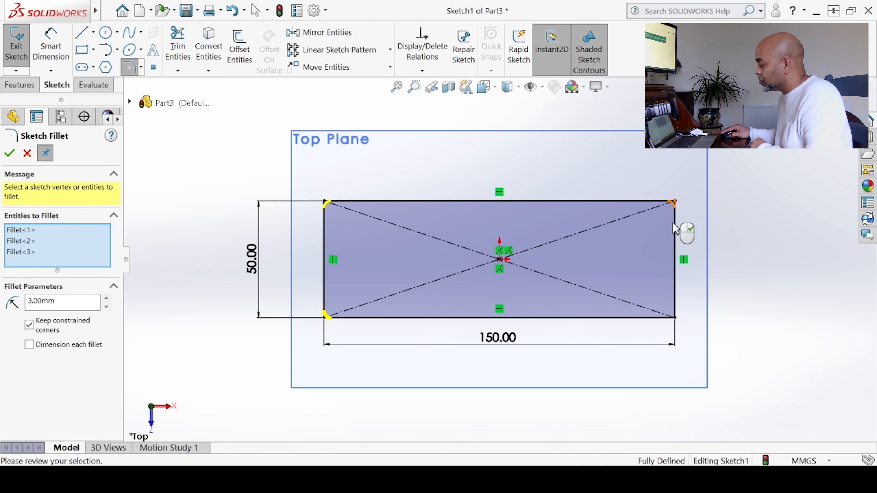
{"action": "left_click", "coordinate": [674, 317]}
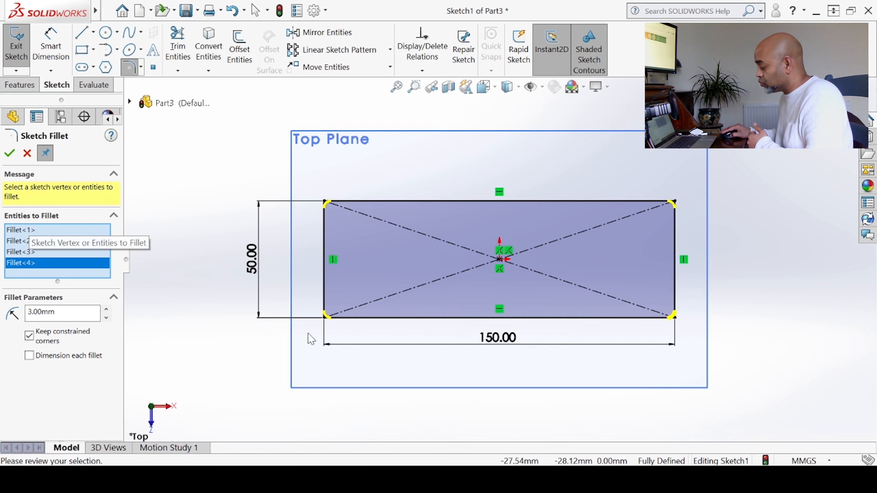
{"action": "left_click", "coordinate": [14, 158]}
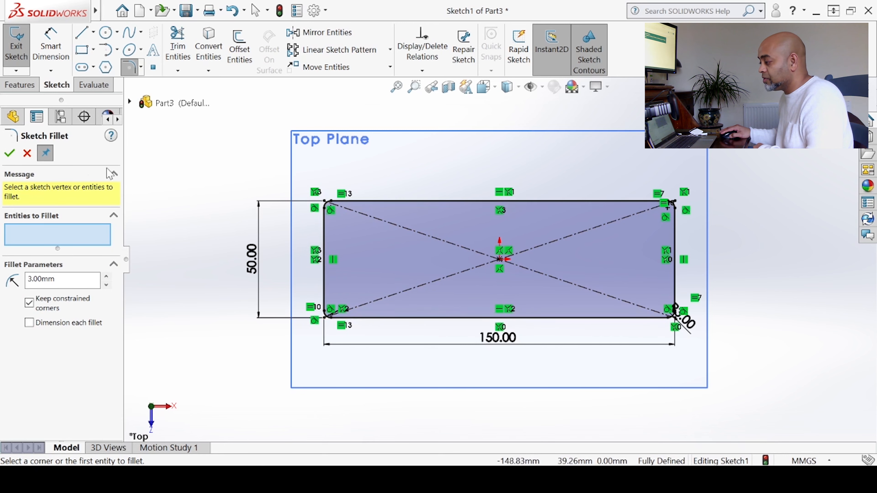
{"action": "left_click", "coordinate": [9, 153]}
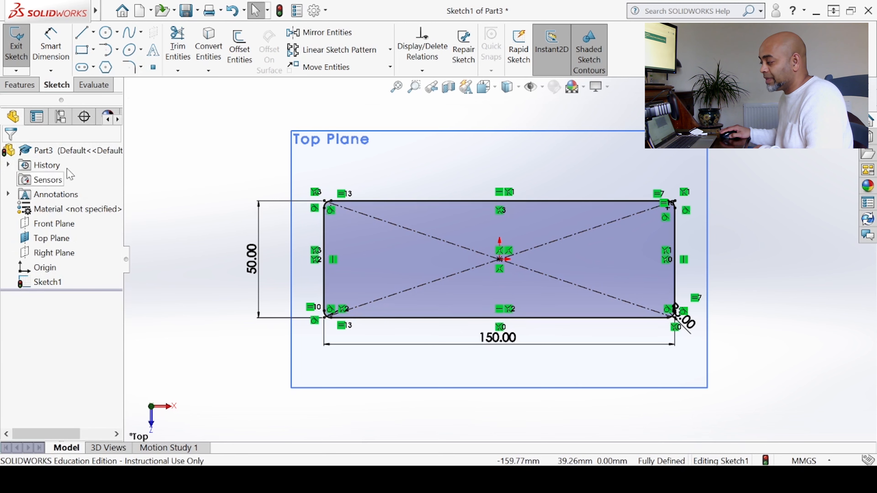
Step: Exit the sketch and start a boss extrusion of the rounded rectangle sketch
{"action": "left_click", "coordinate": [17, 52]}
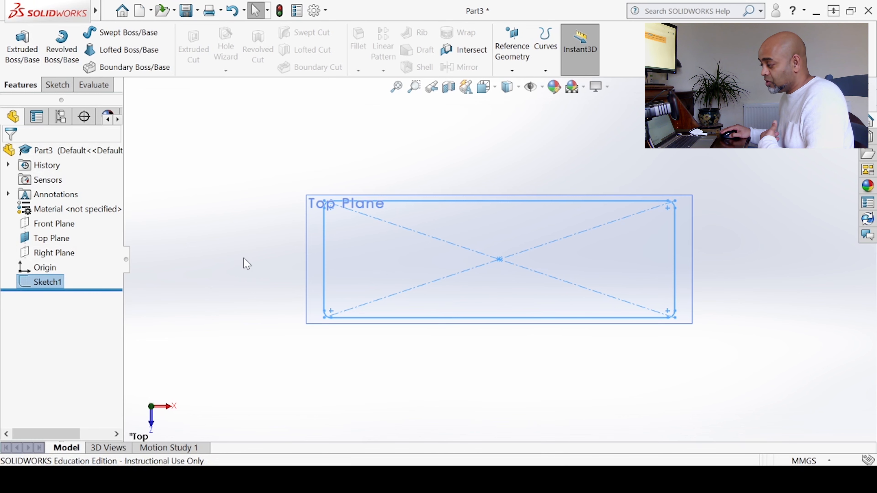
{"action": "left_click", "coordinate": [225, 239]}
{"action": "mouse_move", "coordinate": [215, 355]}
{"action": "middle_mouse_down"}
{"action": "mouse_move", "coordinate": [193, 173]}
{"action": "mouse_move", "coordinate": [225, 255]}
{"action": "middle_mouse_up"}
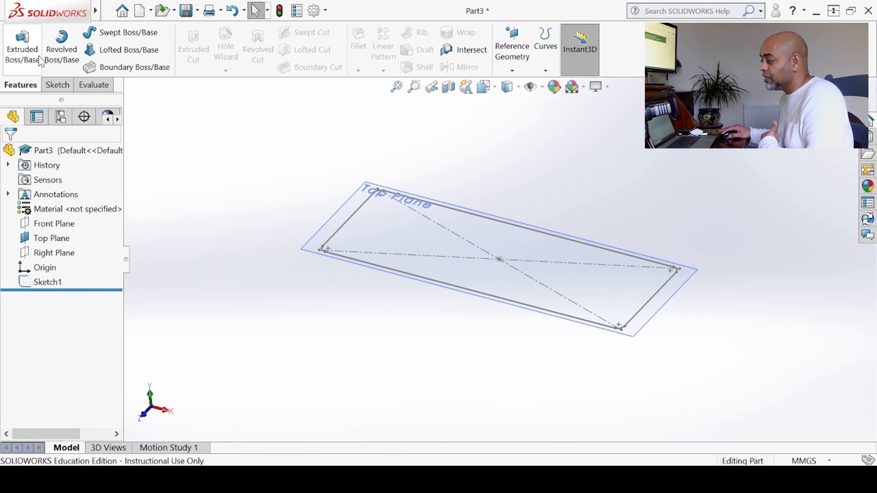
{"action": "left_click", "coordinate": [32, 59]}
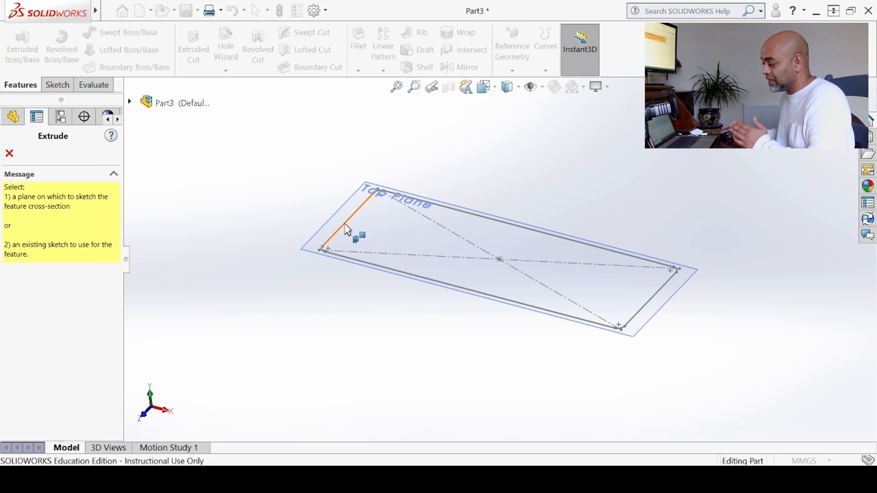
{"action": "left_click", "coordinate": [8, 157]}
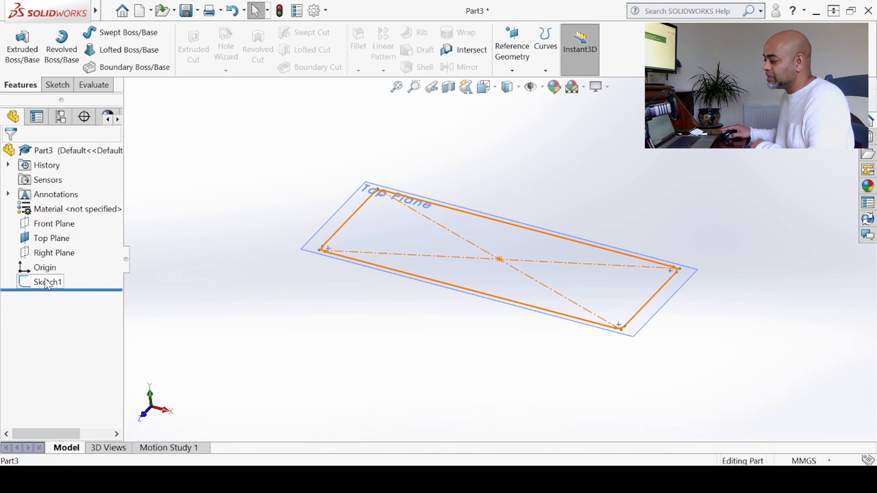
{"action": "left_click", "coordinate": [55, 281]}
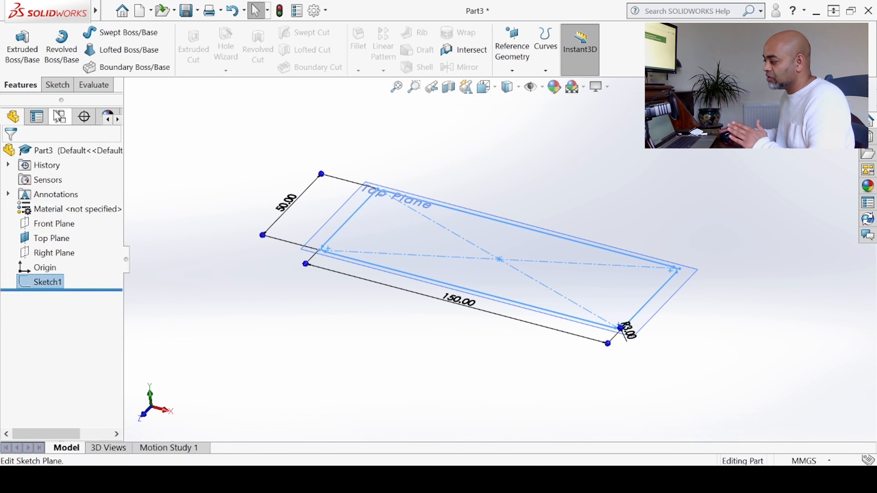
{"action": "left_click", "coordinate": [26, 53]}
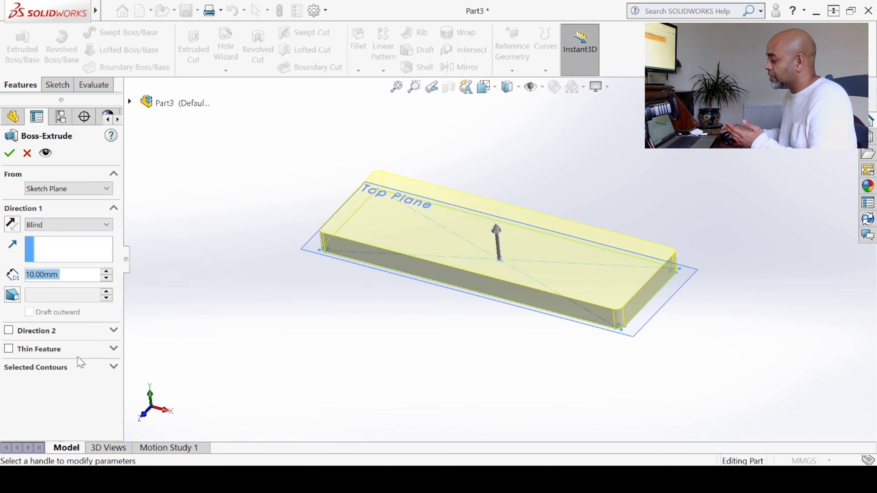
Step: Try starting the extrusion at a 20 mm offset, and return its start condition to Sketch Plane
{"action": "left_click", "coordinate": [84, 190]}
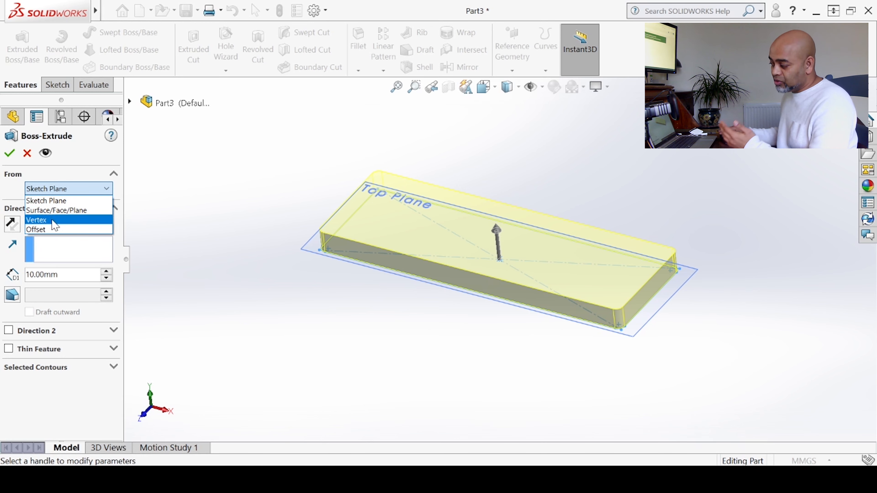
{"action": "left_click", "coordinate": [53, 231]}
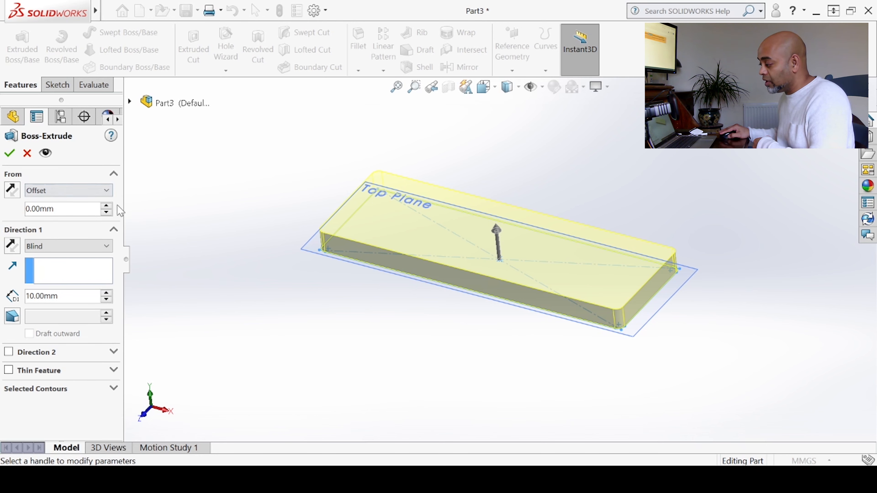
{"action": "left_click", "coordinate": [107, 207]}
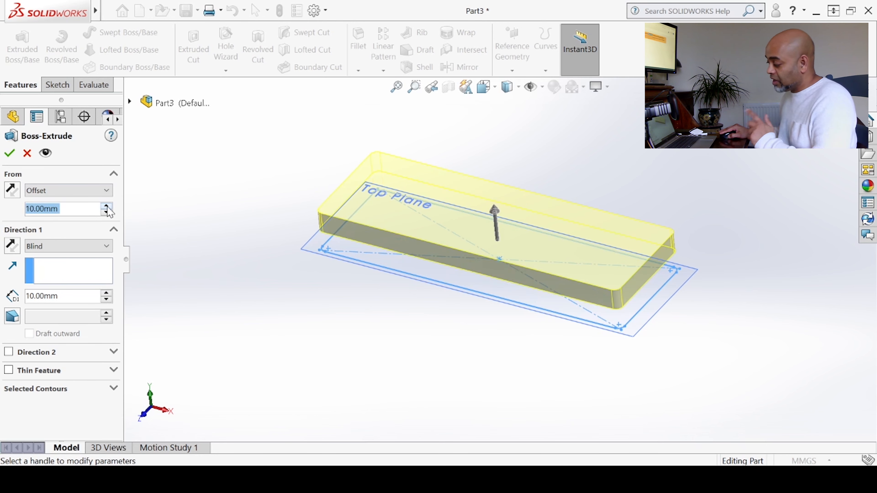
{"action": "left_click", "coordinate": [107, 206]}
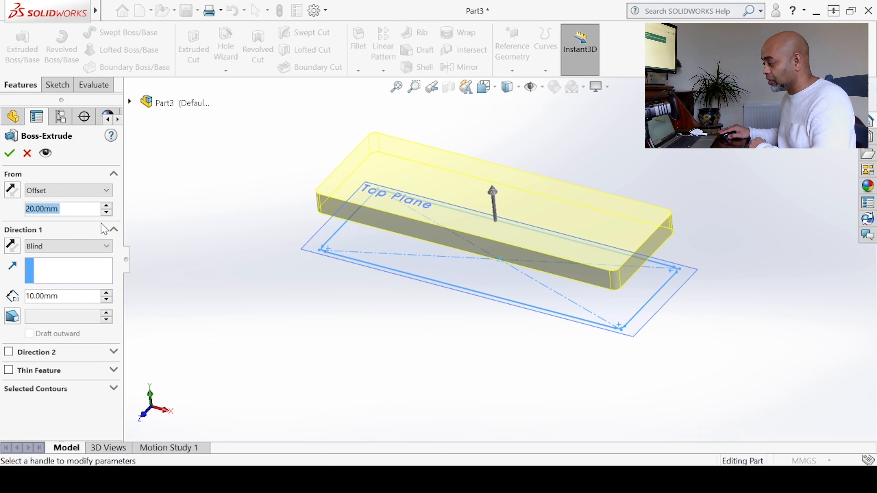
{"action": "left_click", "coordinate": [76, 192]}
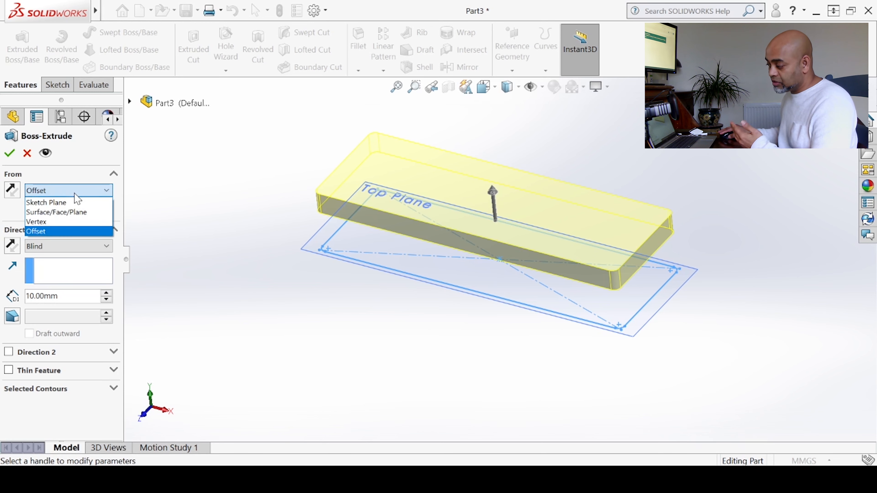
{"action": "left_click", "coordinate": [75, 203]}
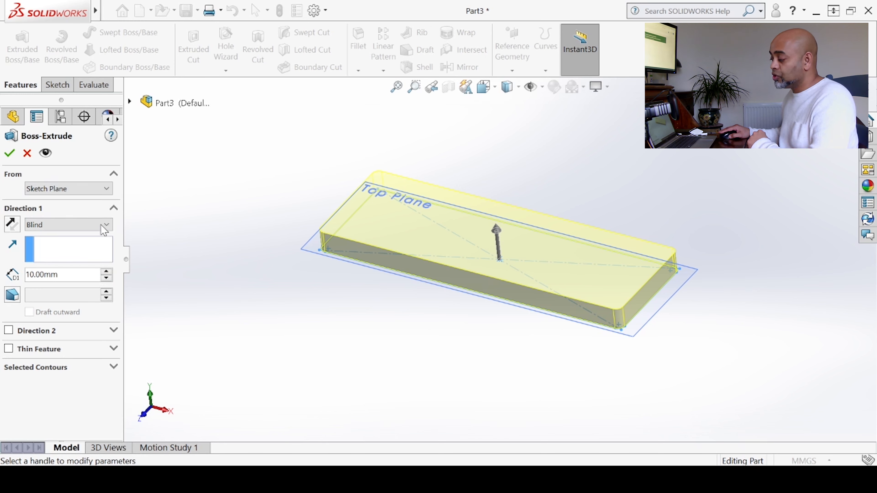
Step: Review the end conditions available for Direction 1 of the extrusion and keep Blind
{"action": "left_click", "coordinate": [74, 225]}
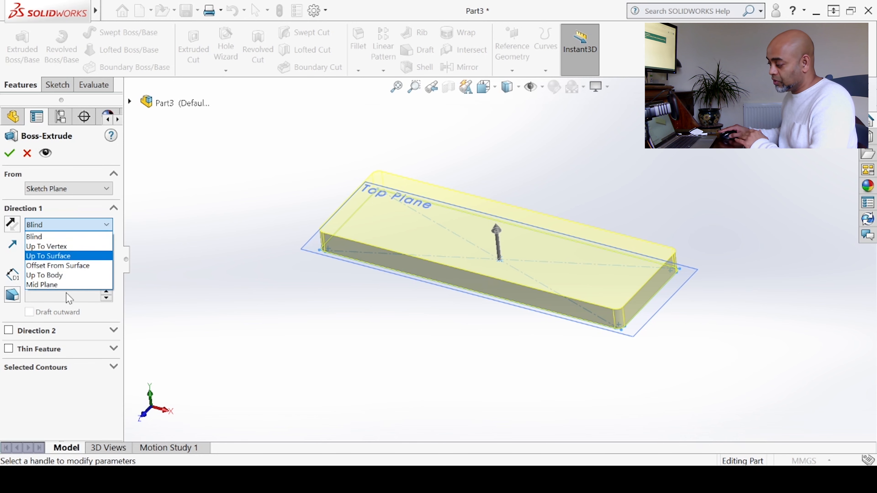
{"action": "left_click", "coordinate": [54, 227]}
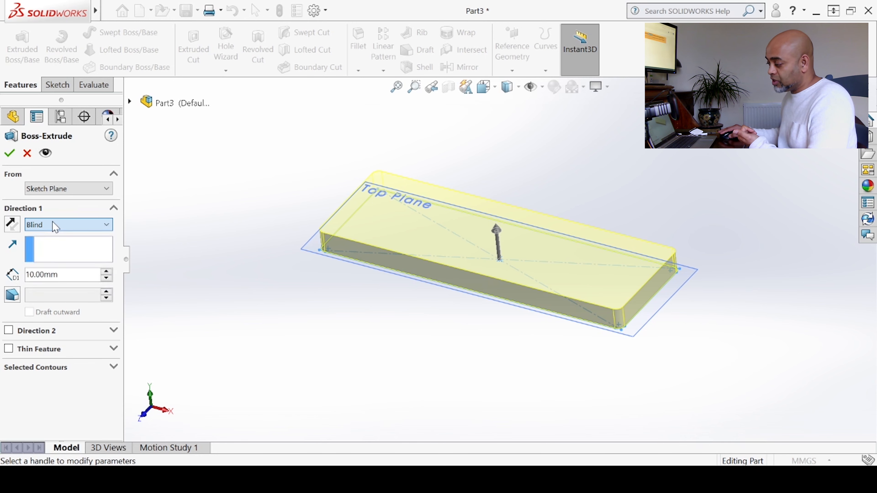
{"action": "left_click", "coordinate": [48, 226]}
{"action": "left_click", "coordinate": [48, 237]}
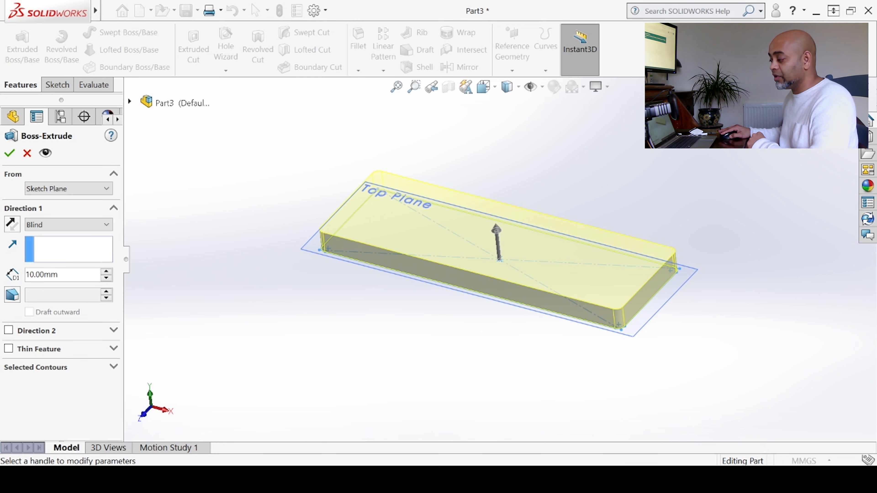
Step: Set the blind extrusion depth to 7 mm
{"action": "key", "text": "ctrl+a"}
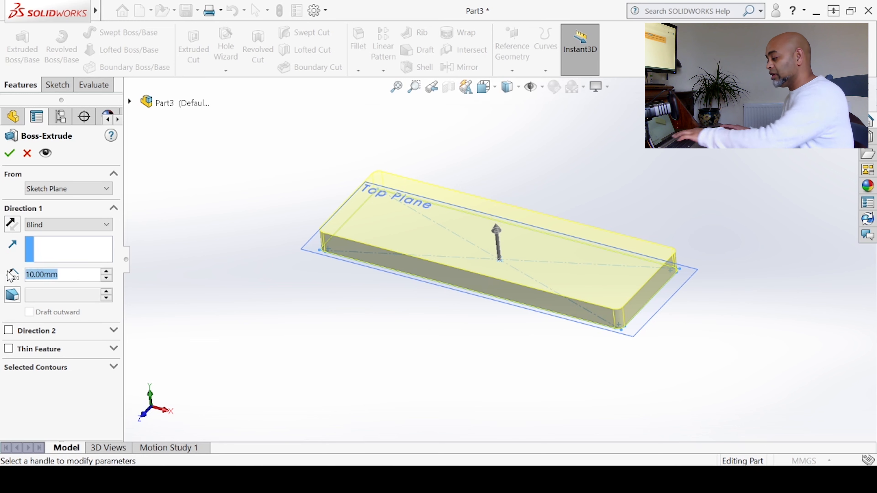
{"action": "type", "text": "7"}
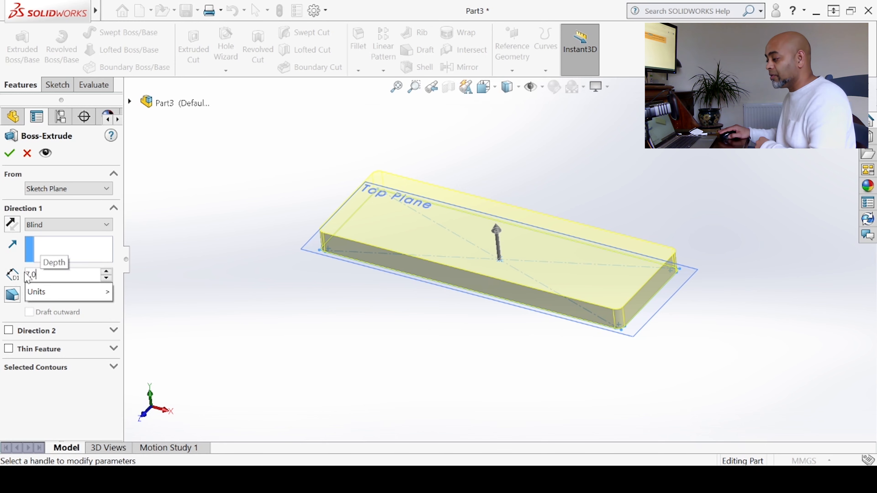
{"action": "key", "text": "Return"}
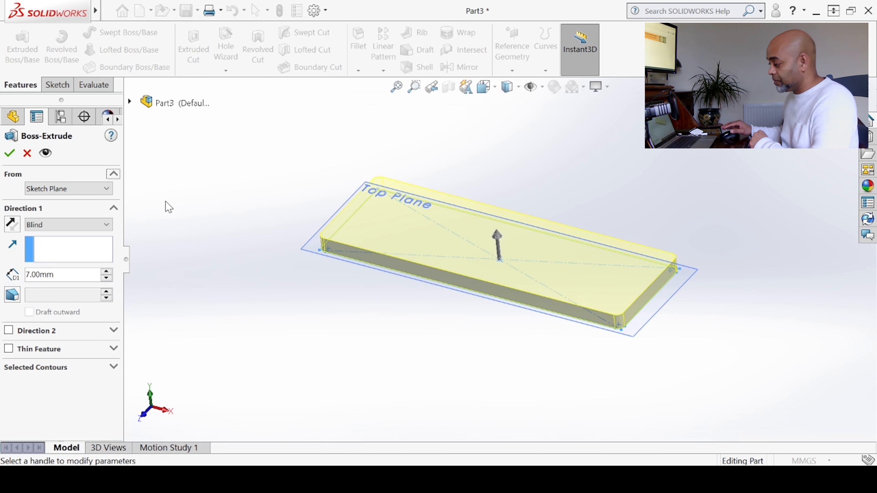
Step: Change the Direction 1 end condition to Mid Plane and set the extrusion depth to 20 mm
{"action": "left_click", "coordinate": [88, 227]}
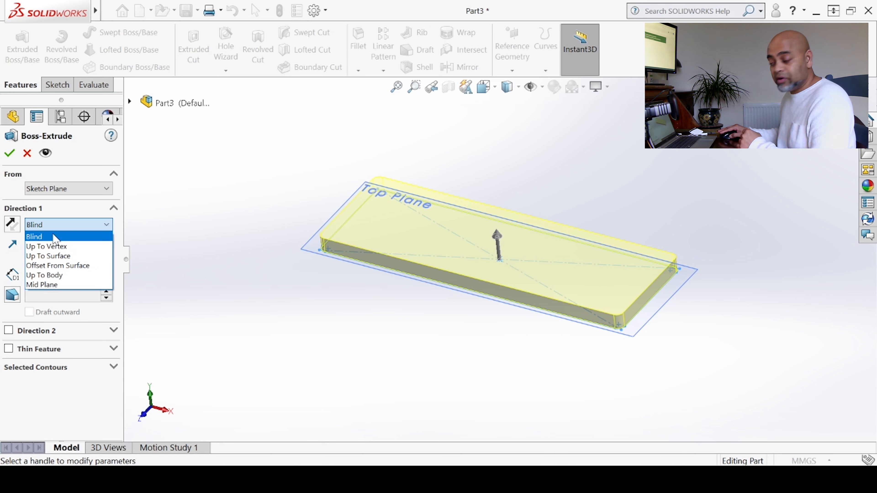
{"action": "left_click", "coordinate": [49, 285]}
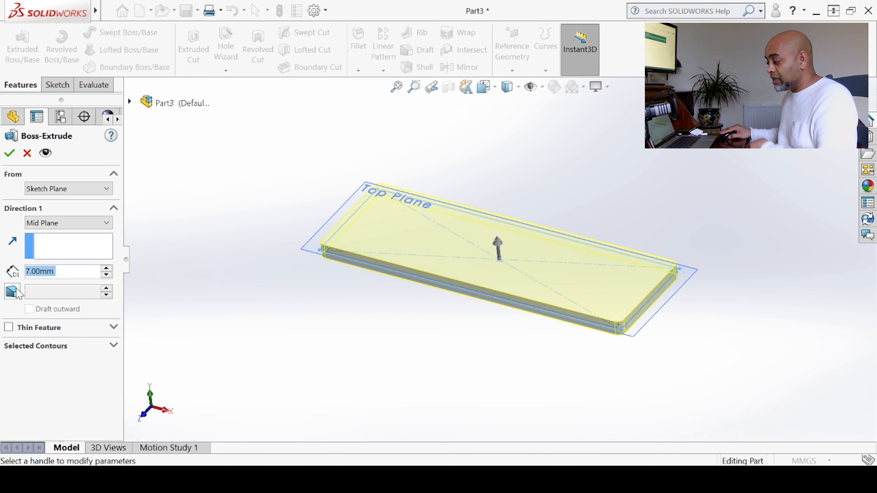
{"action": "type", "text": "20"}
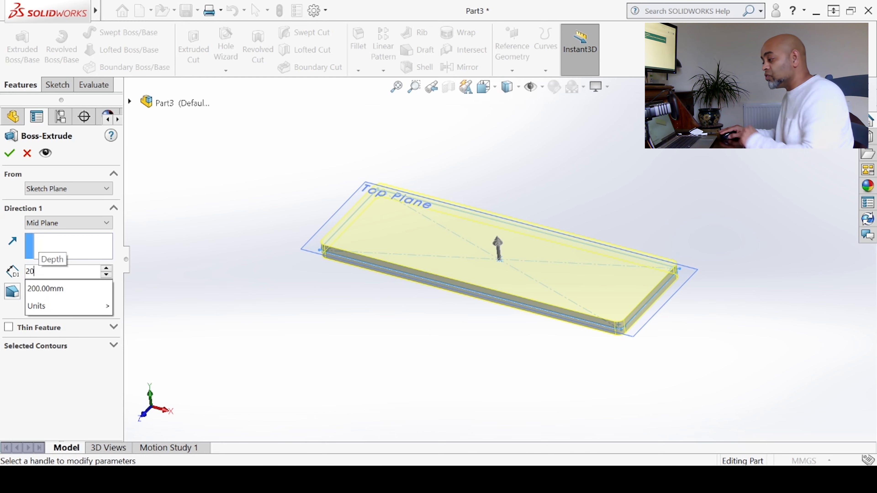
{"action": "key", "text": "Return"}
{"action": "middle_click_drag", "start_coordinate": [443, 364], "coordinate": [353, 295]}
{"action": "middle_click_drag", "start_coordinate": [397, 320], "coordinate": [414, 298]}
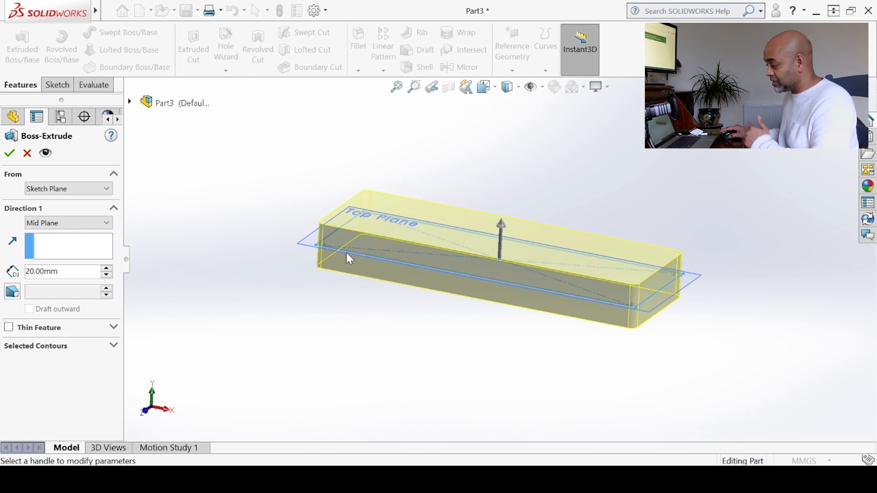
{"action": "mouse_move", "coordinate": [221, 259]}
{"action": "middle_mouse_down"}
{"action": "mouse_move", "coordinate": [219, 233]}
{"action": "mouse_move", "coordinate": [231, 234]}
{"action": "mouse_move", "coordinate": [237, 255]}
{"action": "mouse_move", "coordinate": [227, 287]}
{"action": "mouse_move", "coordinate": [204, 310]}
{"action": "mouse_move", "coordinate": [202, 298]}
{"action": "mouse_move", "coordinate": [207, 286]}
{"action": "mouse_move", "coordinate": [206, 313]}
{"action": "mouse_move", "coordinate": [233, 276]}
{"action": "mouse_move", "coordinate": [231, 306]}
{"action": "mouse_move", "coordinate": [209, 315]}
{"action": "mouse_move", "coordinate": [214, 296]}
{"action": "mouse_move", "coordinate": [194, 257]}
{"action": "middle_mouse_up"}
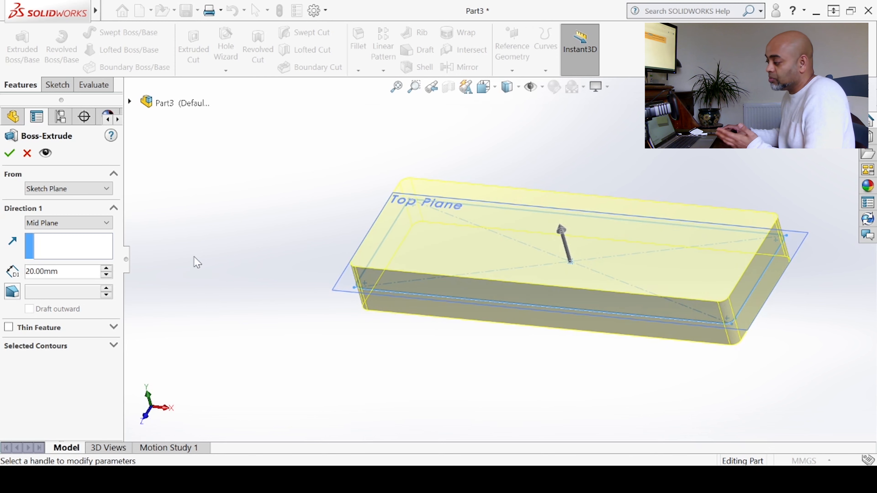
Step: Return the Direction 1 end condition to Blind and accept the extrusion of the rounded rectangle
{"action": "left_click", "coordinate": [60, 228]}
{"action": "left_click", "coordinate": [57, 229]}
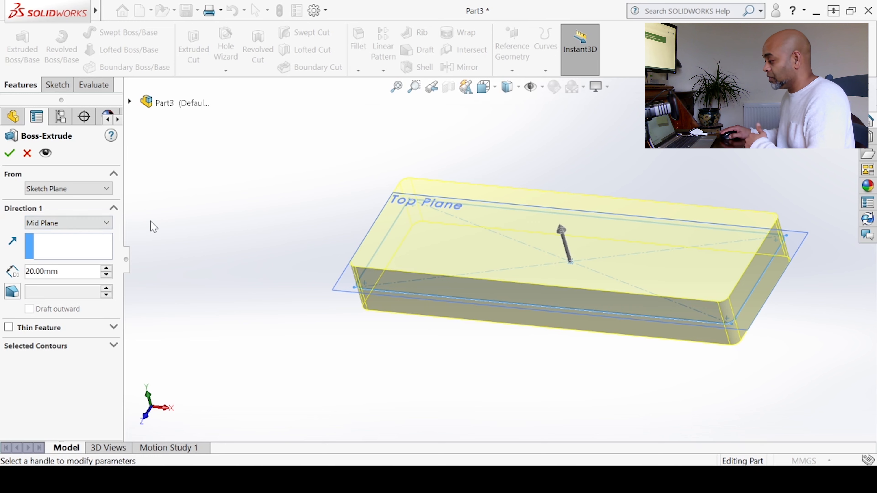
{"action": "left_click", "coordinate": [63, 225]}
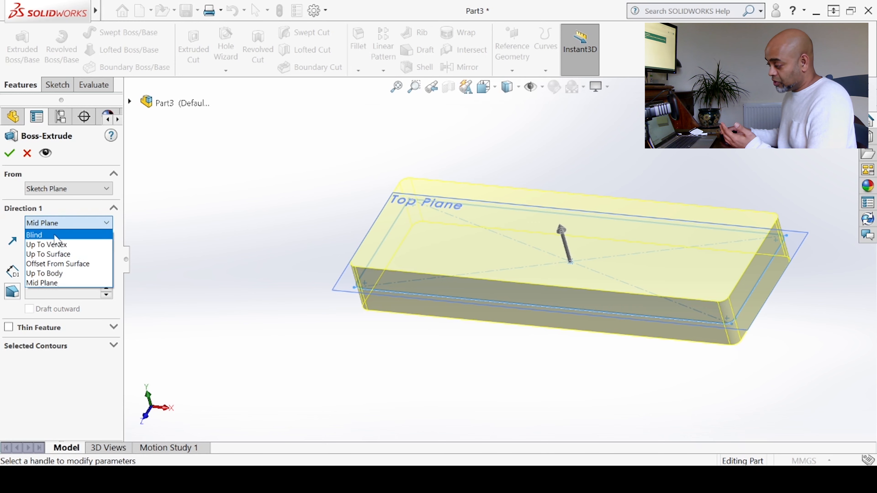
{"action": "left_click", "coordinate": [55, 236]}
{"action": "middle_click_drag", "start_coordinate": [330, 298], "coordinate": [325, 327]}
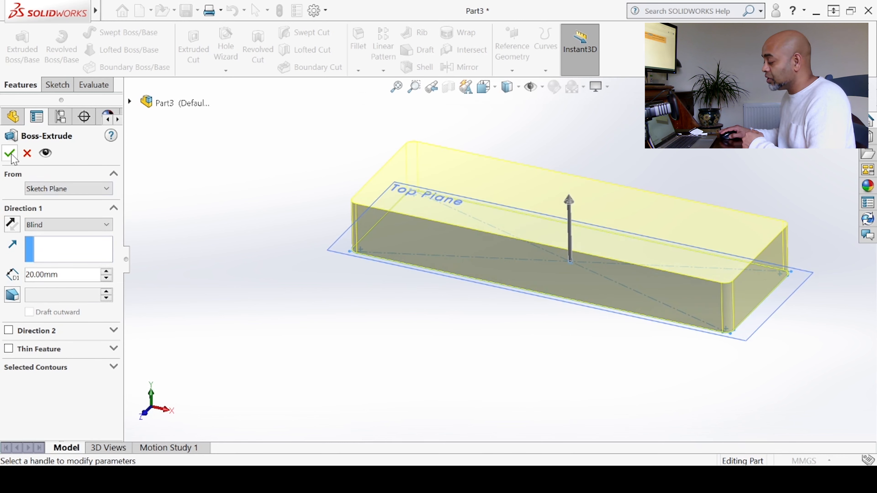
{"action": "key", "text": "Return"}
Step: Examine the extruded block from several angles, including trimetric, side and top views
{"action": "scroll", "coordinate": [666, 215], "scroll_direction": "up", "scroll_amount": 3}
{"action": "scroll", "coordinate": [608, 198], "scroll_direction": "down", "scroll_amount": 3}
{"action": "scroll", "coordinate": [485, 285], "scroll_direction": "up", "scroll_amount": 1}
{"action": "middle_click_drag", "start_coordinate": [477, 291], "coordinate": [337, 368]}
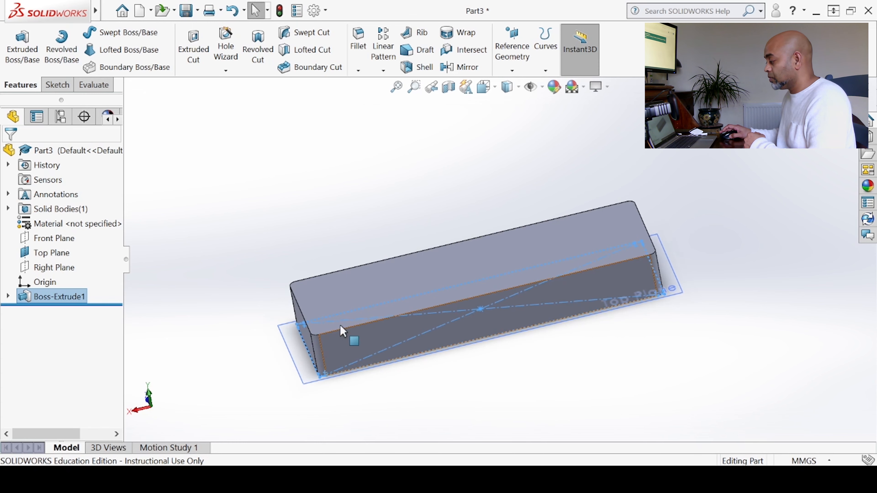
{"action": "right_click_drag", "start_coordinate": [229, 182], "coordinate": [292, 130]}
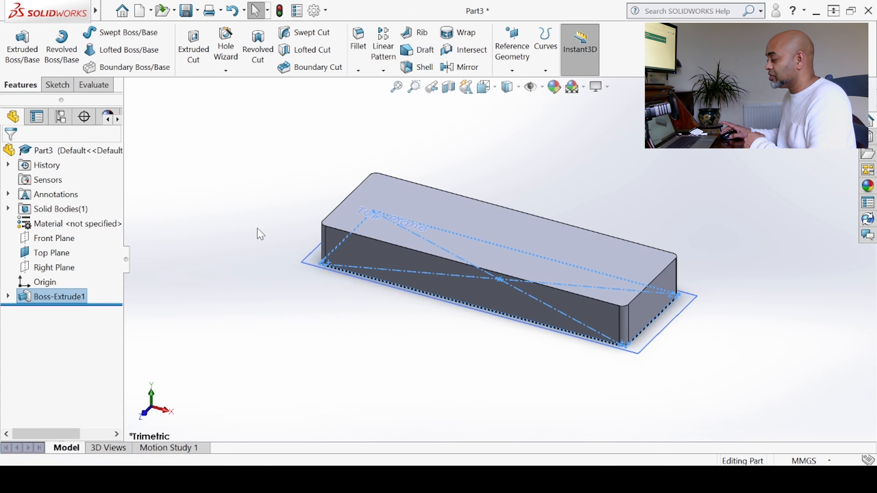
{"action": "right_click_drag", "start_coordinate": [183, 108], "coordinate": [211, 179]}
{"action": "right_click_drag", "start_coordinate": [248, 255], "coordinate": [149, 251]}
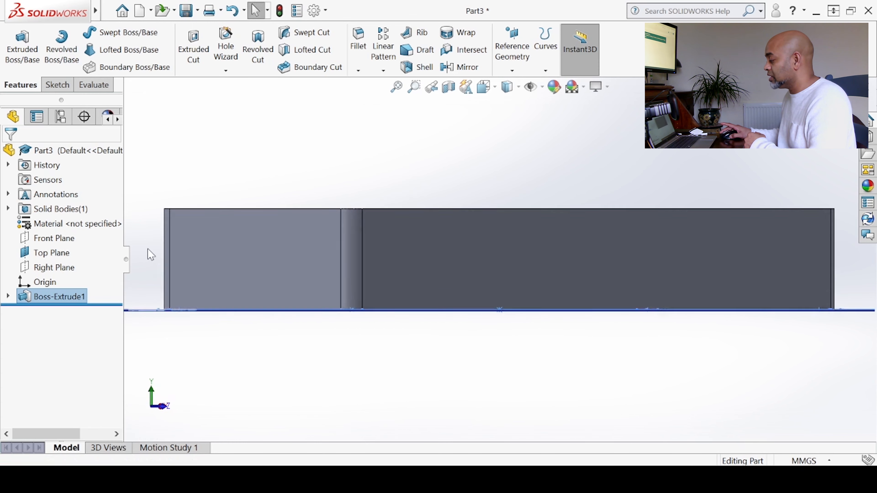
{"action": "right_click_drag", "start_coordinate": [238, 247], "coordinate": [231, 161]}
{"action": "right_click_drag", "start_coordinate": [233, 205], "coordinate": [353, 147]}
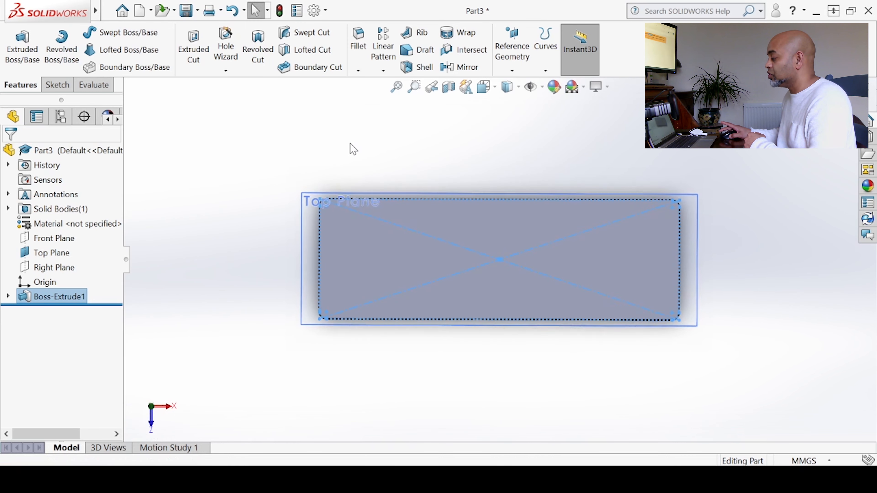
{"action": "left_click", "coordinate": [234, 209]}
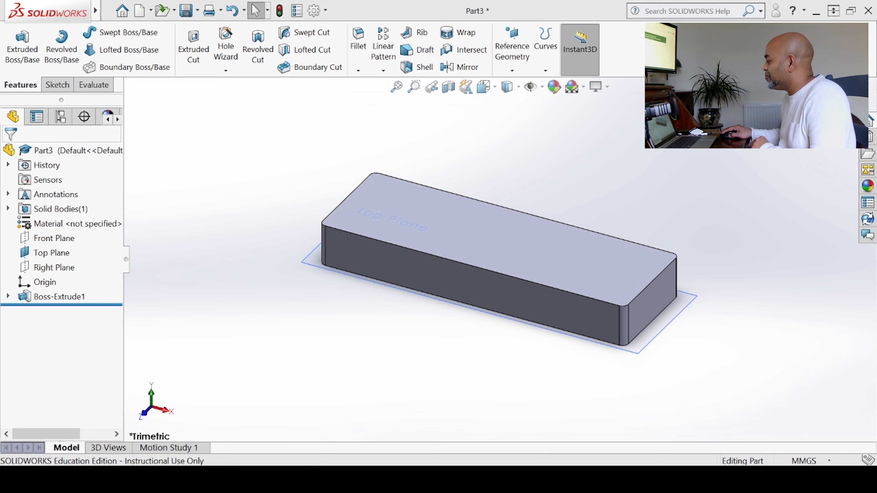
Step: Close the block part without saving it and create a new part document
{"action": "key", "text": "ctrl+w"}
{"action": "left_click", "coordinate": [382, 266]}
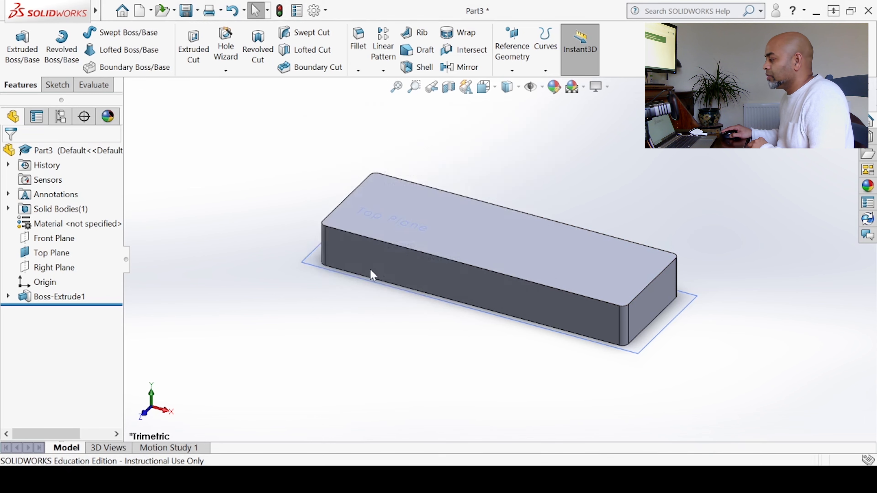
{"action": "left_click", "coordinate": [140, 11]}
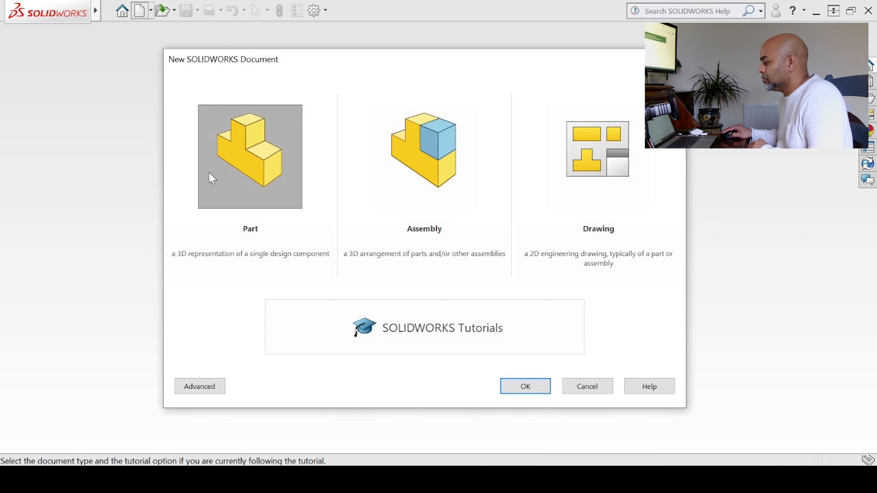
{"action": "left_click", "coordinate": [526, 395]}
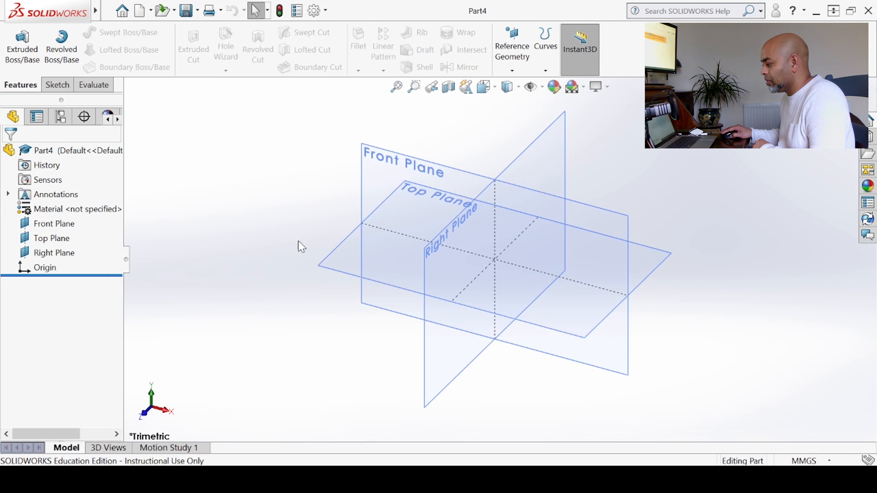
Step: Start a sketch on the Front Plane and draw a circle of about 68.5 mm radius centred on the origin
{"action": "left_click", "coordinate": [373, 167]}
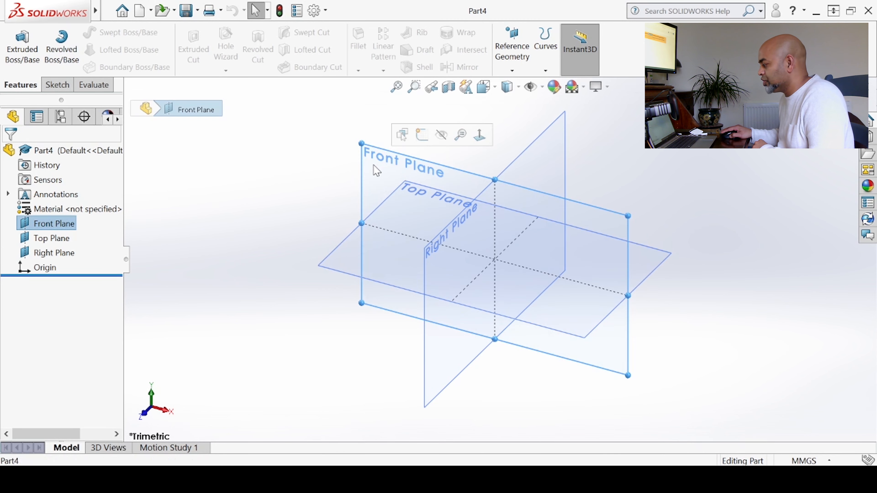
{"action": "left_click", "coordinate": [422, 134]}
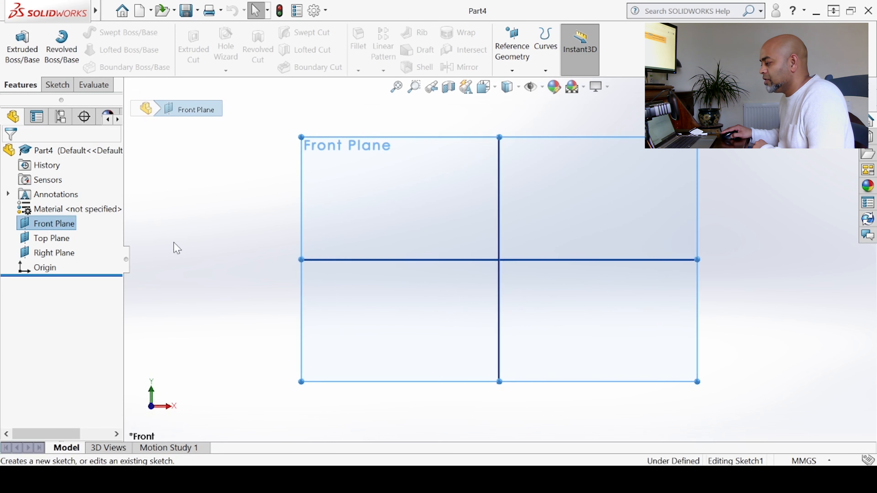
{"action": "left_click", "coordinate": [109, 11]}
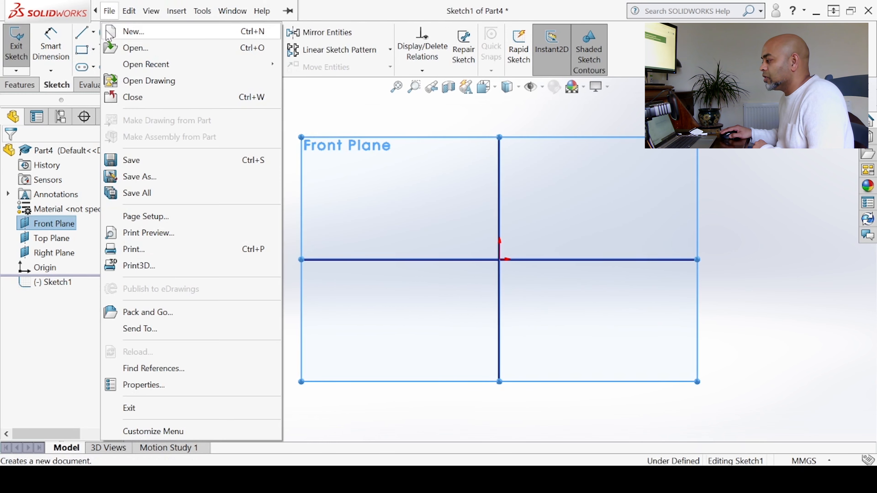
{"action": "left_click", "coordinate": [376, 147]}
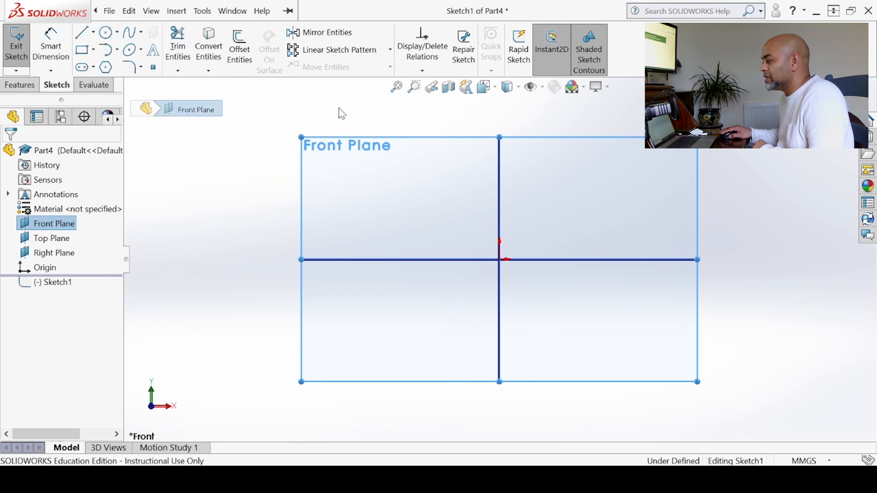
{"action": "left_click", "coordinate": [105, 32]}
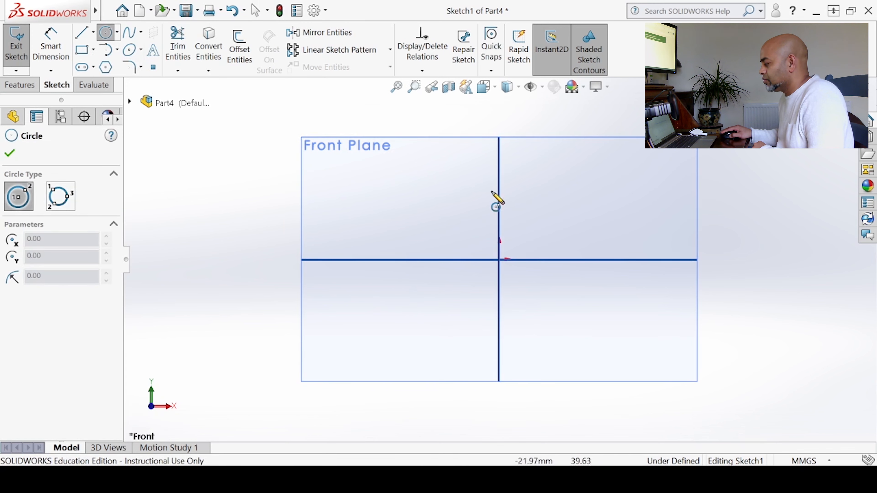
{"action": "left_click", "coordinate": [500, 260]}
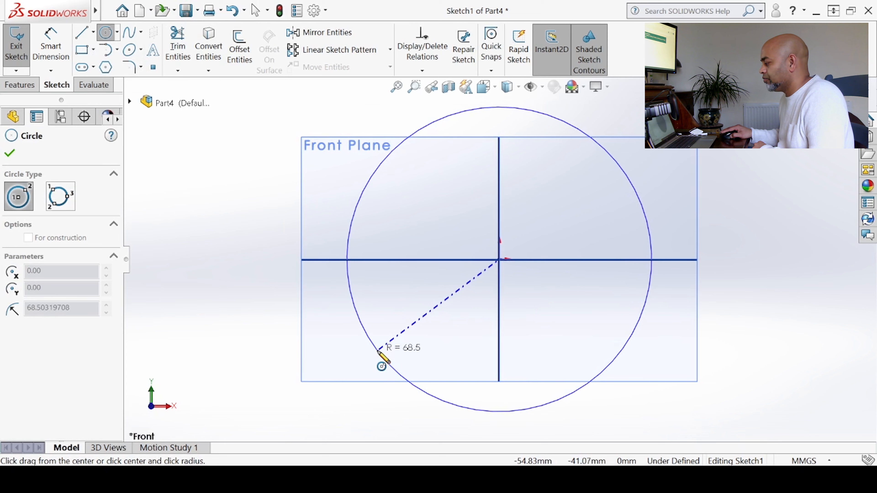
{"action": "left_click", "coordinate": [384, 358]}
Step: Dimension the circle's diameter at 150 mm
{"action": "left_click", "coordinate": [51, 45]}
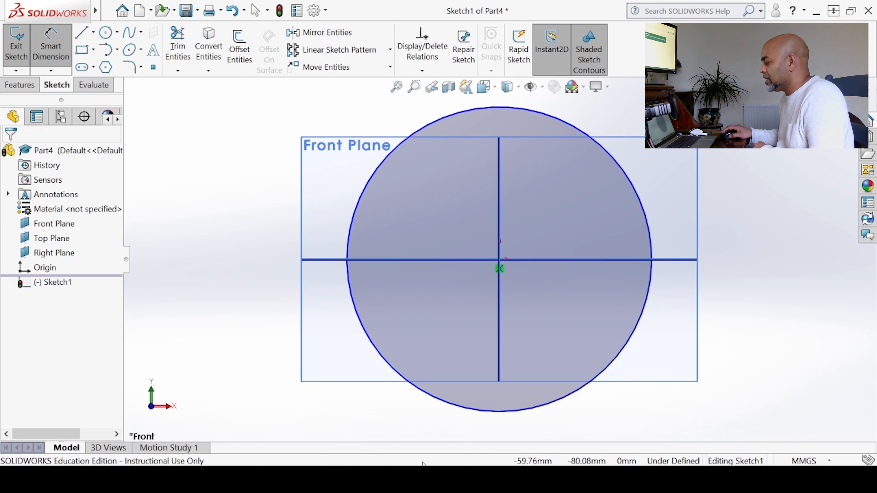
{"action": "left_click", "coordinate": [504, 414]}
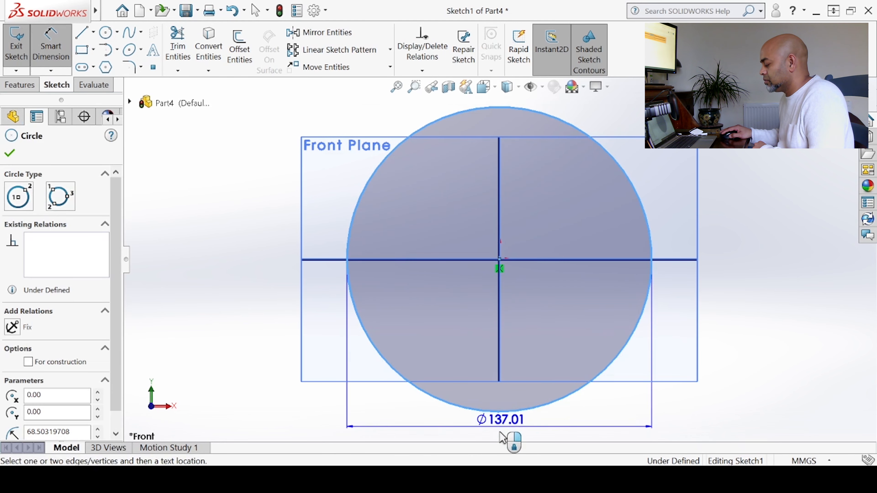
{"action": "left_click", "coordinate": [497, 438]}
{"action": "type", "text": "150"}
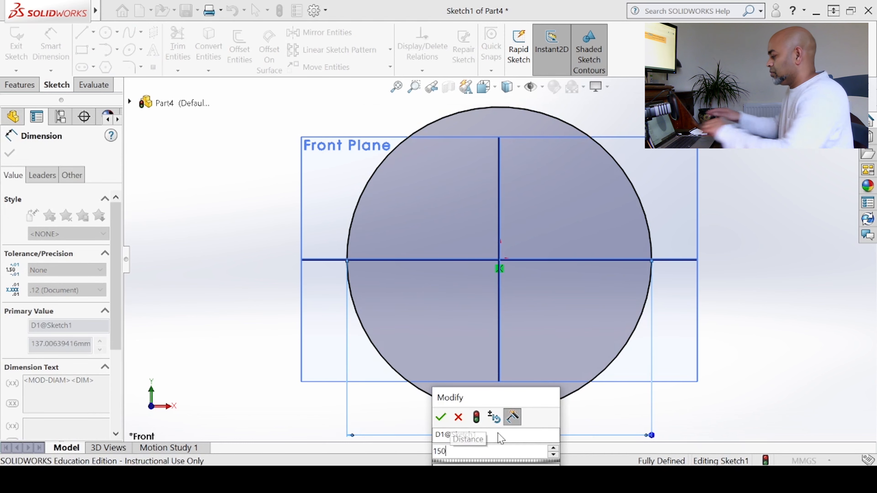
{"action": "key", "text": "Return"}
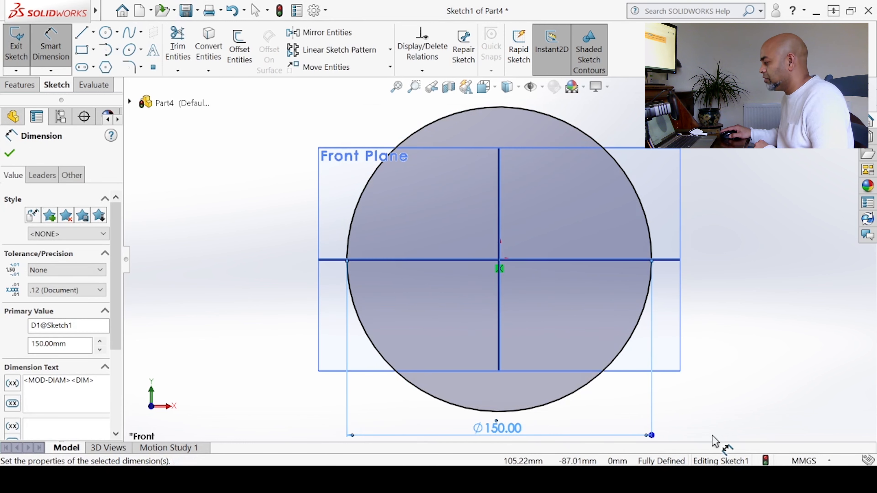
{"action": "left_click", "coordinate": [9, 153]}
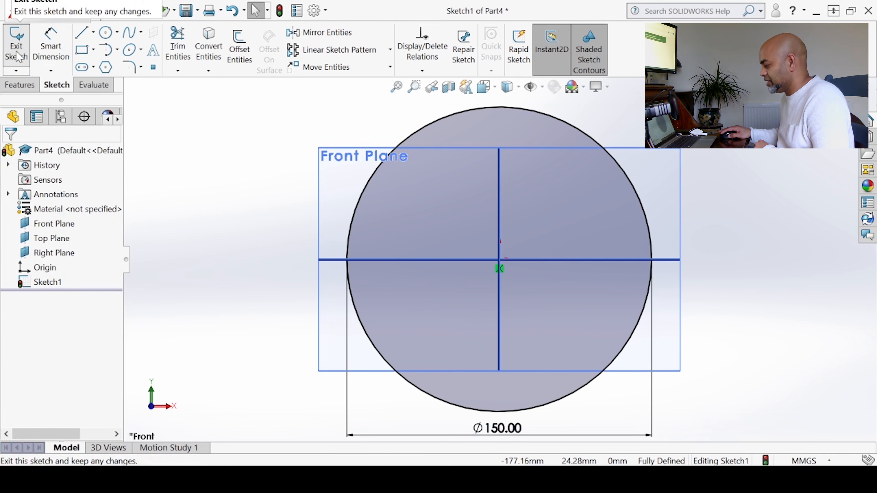
Step: Exit the sketch and start a boss extrusion of the circle, trying the reversed direction and flipping it back
{"action": "left_click", "coordinate": [15, 51]}
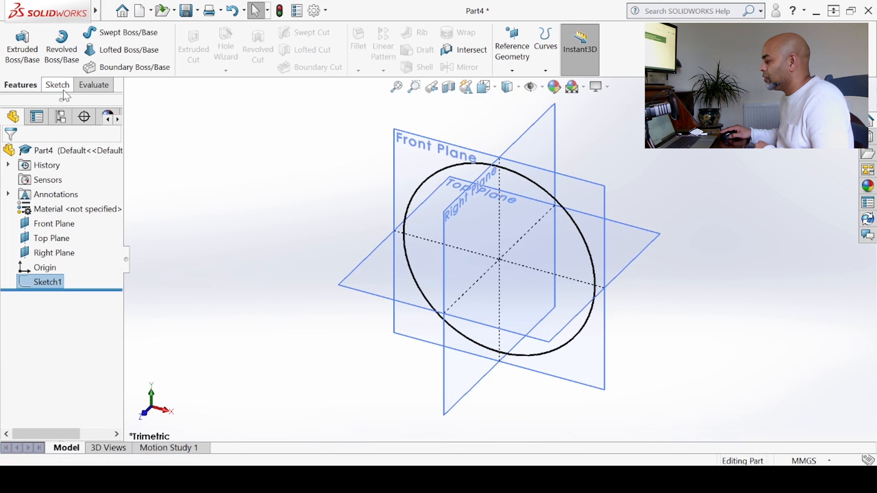
{"action": "left_click", "coordinate": [21, 55]}
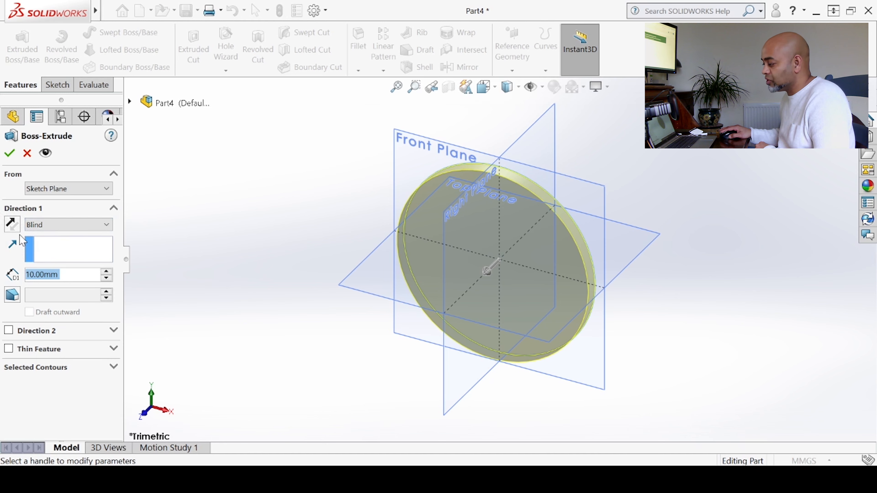
{"action": "left_click", "coordinate": [12, 224]}
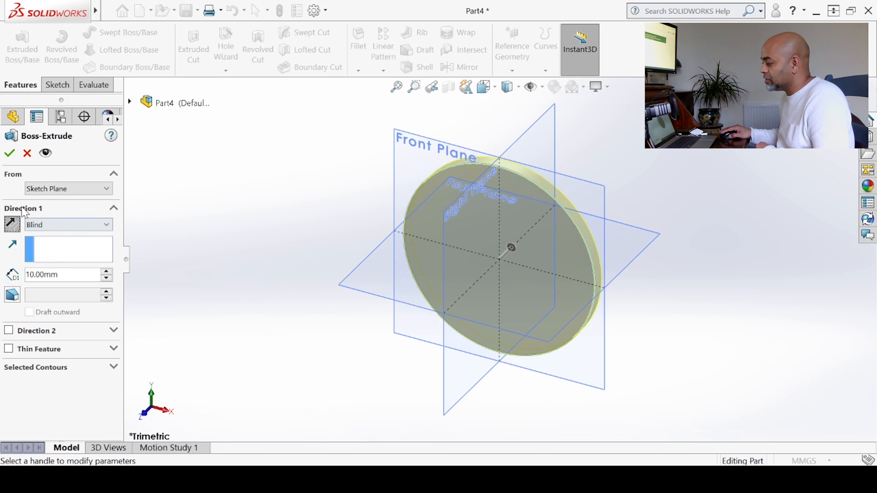
{"action": "left_click", "coordinate": [12, 224]}
Step: Increase the circle's blind extrusion depth in 10 mm increments to 90 mm
{"action": "left_click", "coordinate": [106, 273]}
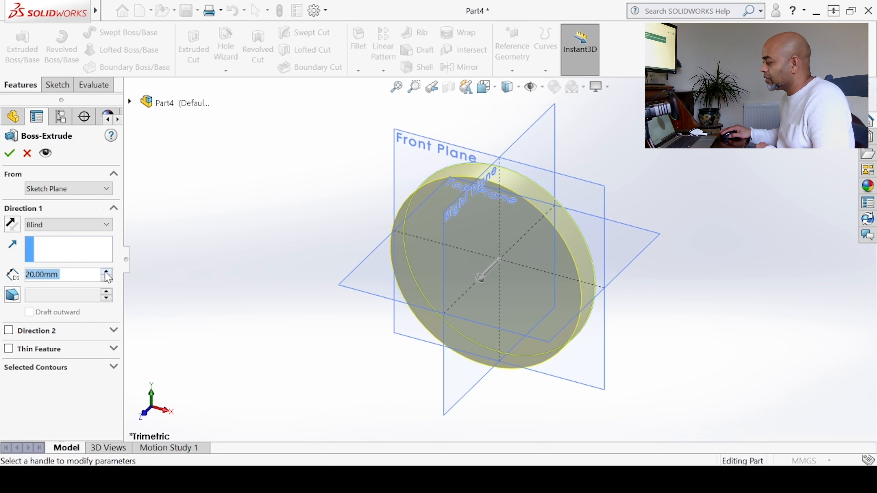
{"action": "left_click", "coordinate": [106, 272]}
{"action": "left_click", "coordinate": [105, 272]}
{"action": "left_click", "coordinate": [106, 271]}
{"action": "left_click", "coordinate": [106, 272]}
{"action": "left_click", "coordinate": [106, 272]}
{"action": "left_click", "coordinate": [106, 272]}
{"action": "left_click", "coordinate": [106, 272]}
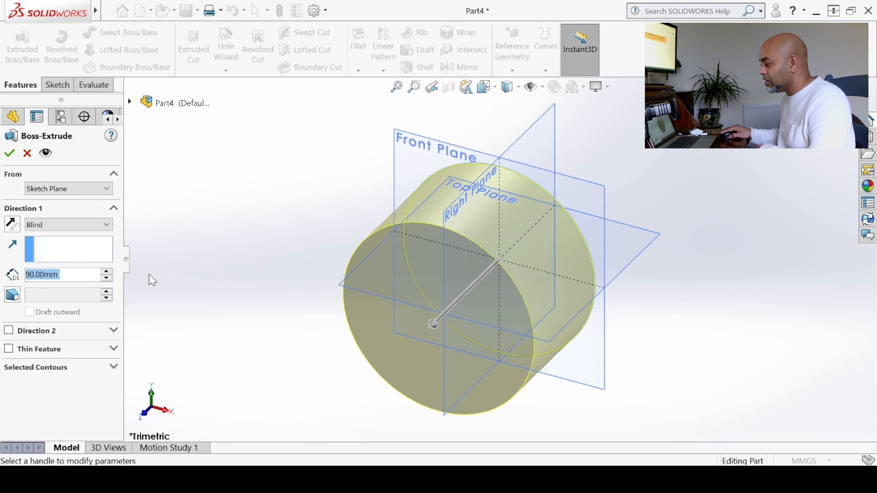
Step: Extrude the circle 200 mm using the Mid Plane end condition
{"action": "left_click", "coordinate": [16, 227]}
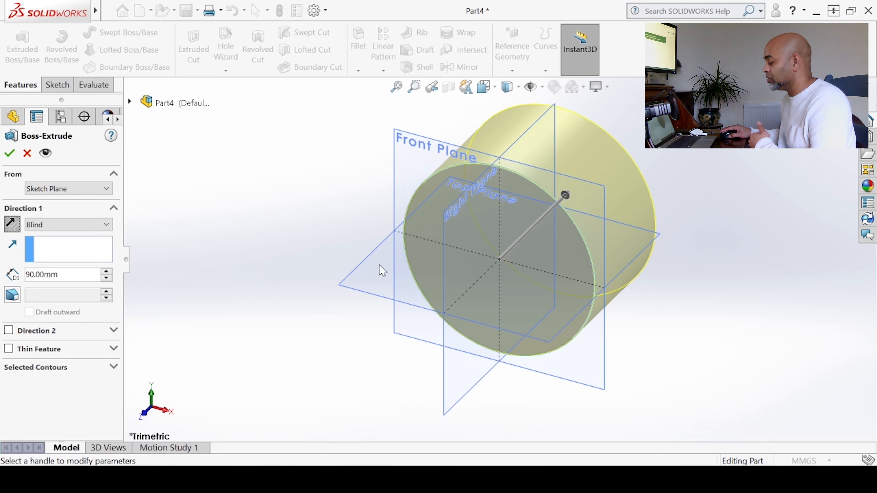
{"action": "left_click", "coordinate": [12, 229]}
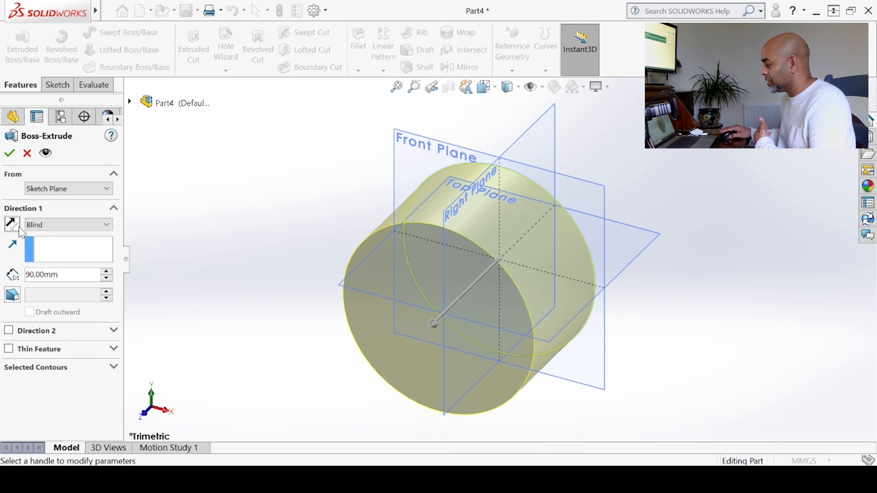
{"action": "left_click", "coordinate": [73, 225]}
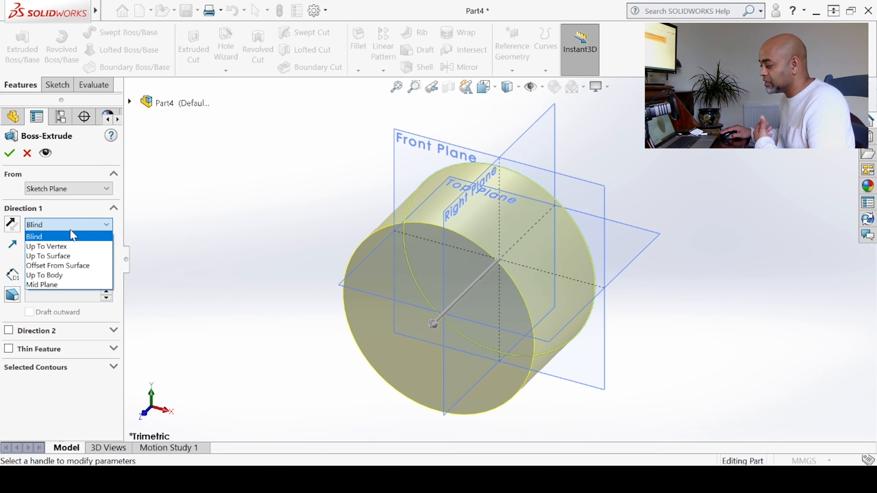
{"action": "left_click", "coordinate": [41, 284]}
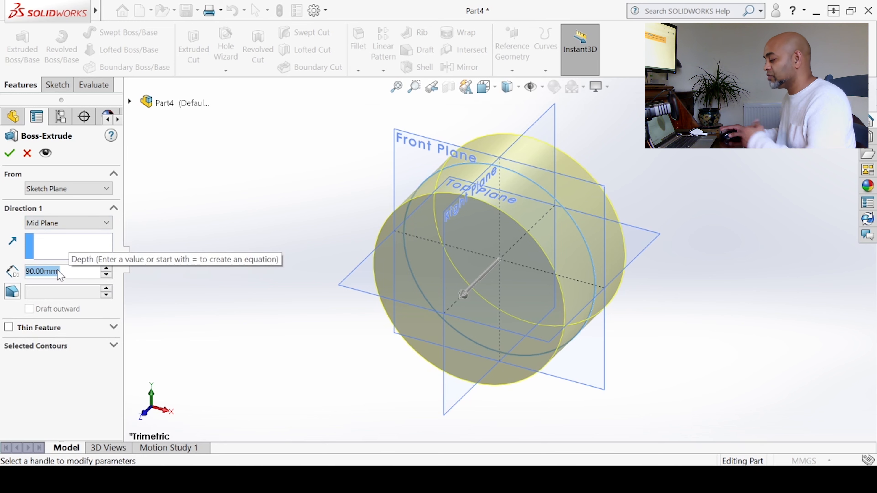
{"action": "type", "text": "200"}
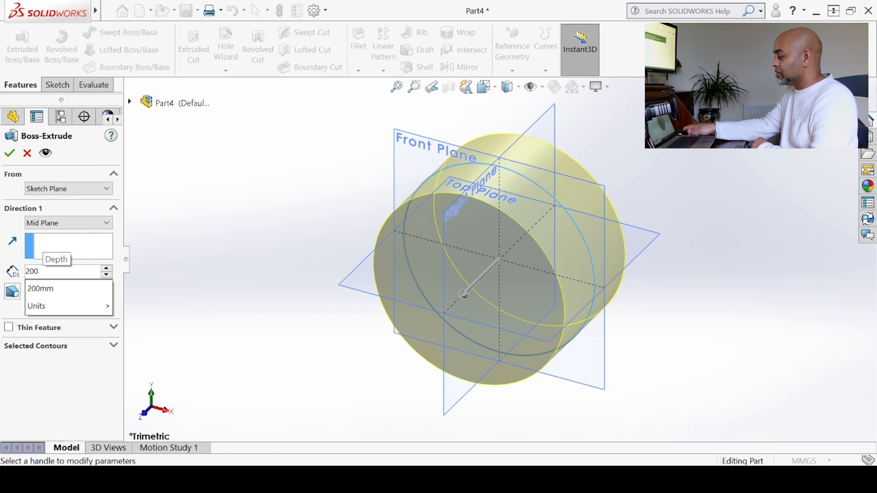
{"action": "key", "text": "Return"}
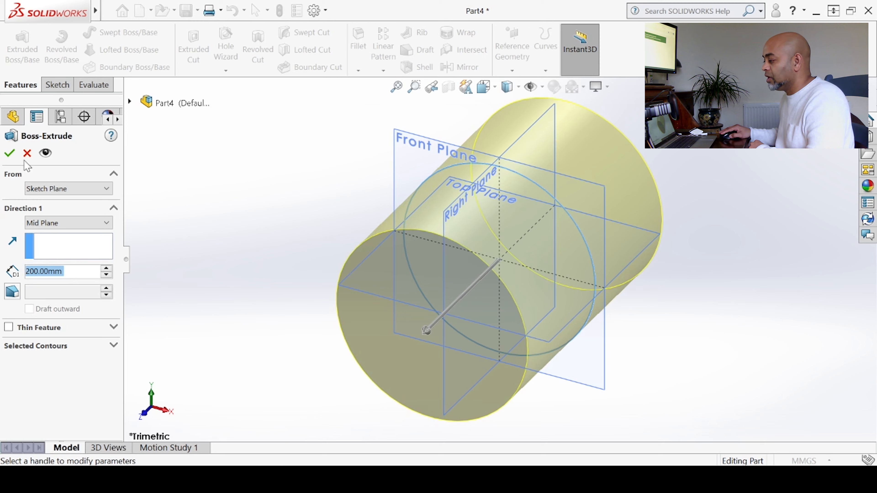
{"action": "left_click", "coordinate": [9, 152]}
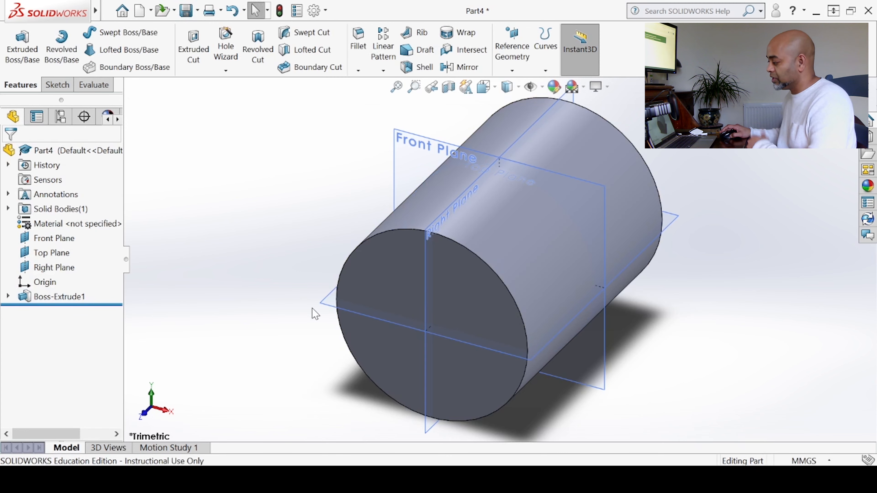
Step: Examine the extruded cylinder, its boss-extrude feature and the sketch beneath it, including the editing options offered for each
{"action": "middle_click_drag", "start_coordinate": [276, 312], "coordinate": [272, 354]}
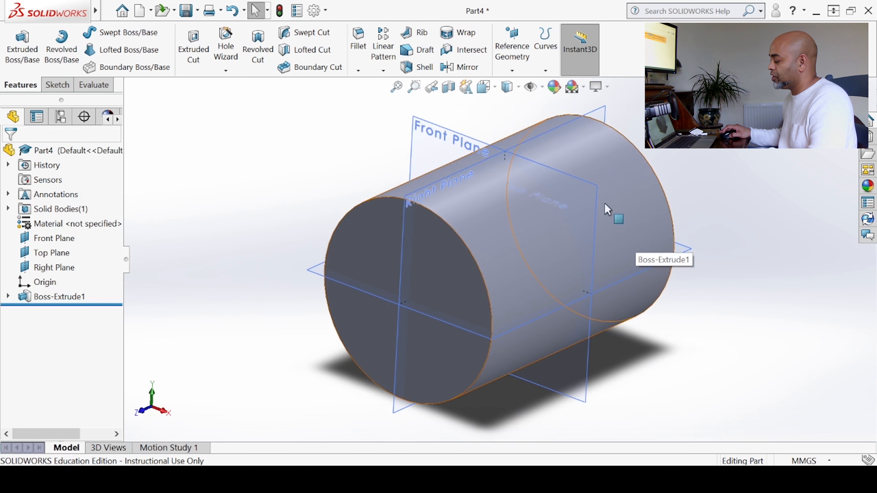
{"action": "scroll", "coordinate": [599, 195], "scroll_direction": "up", "scroll_amount": 2}
{"action": "scroll", "coordinate": [563, 208], "scroll_direction": "down", "scroll_amount": 2}
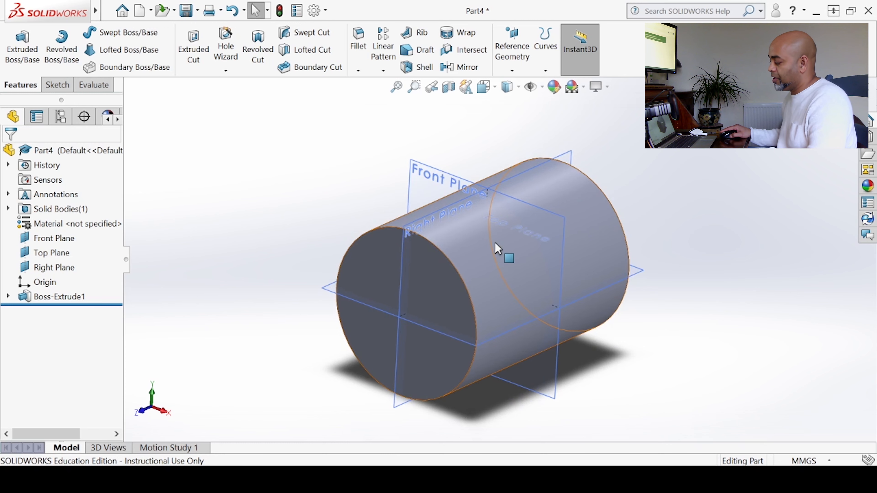
{"action": "mouse_move", "coordinate": [601, 347]}
{"action": "middle_mouse_down"}
{"action": "mouse_move", "coordinate": [593, 257]}
{"action": "mouse_move", "coordinate": [577, 307]}
{"action": "mouse_move", "coordinate": [601, 323]}
{"action": "mouse_move", "coordinate": [591, 337]}
{"action": "middle_mouse_up"}
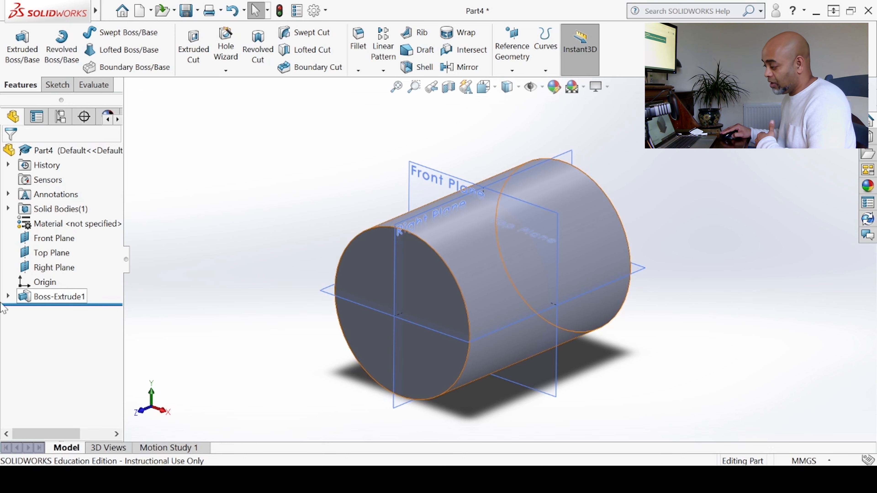
{"action": "left_click", "coordinate": [37, 304]}
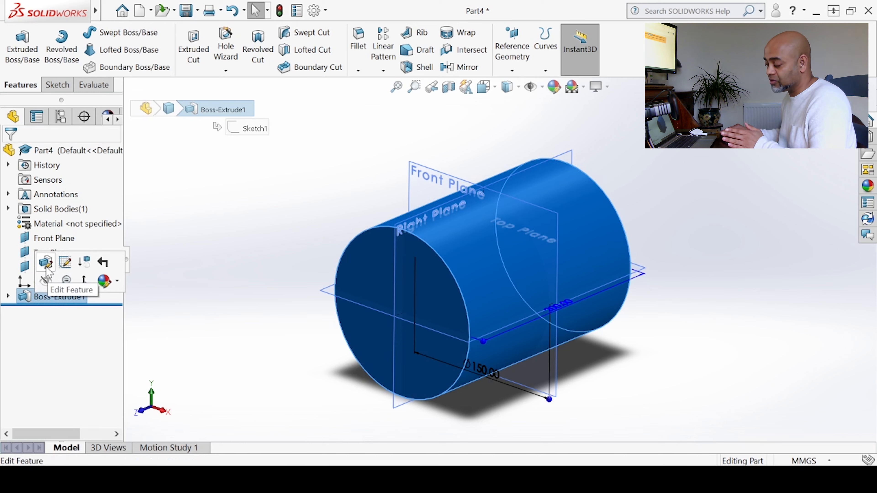
{"action": "left_click", "coordinate": [262, 238]}
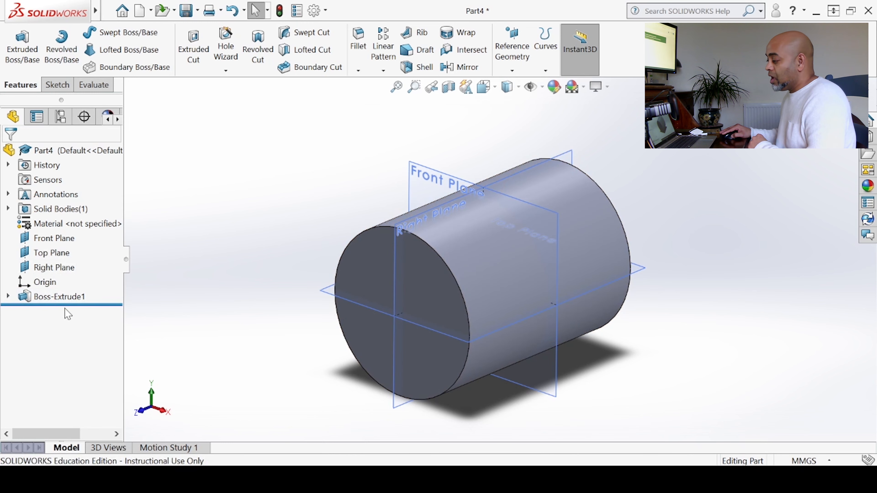
{"action": "left_click", "coordinate": [9, 296]}
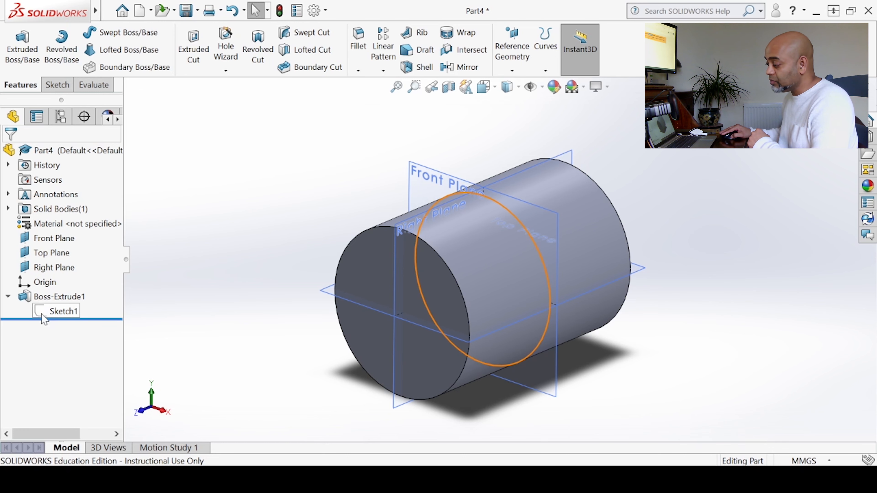
{"action": "left_click", "coordinate": [8, 297]}
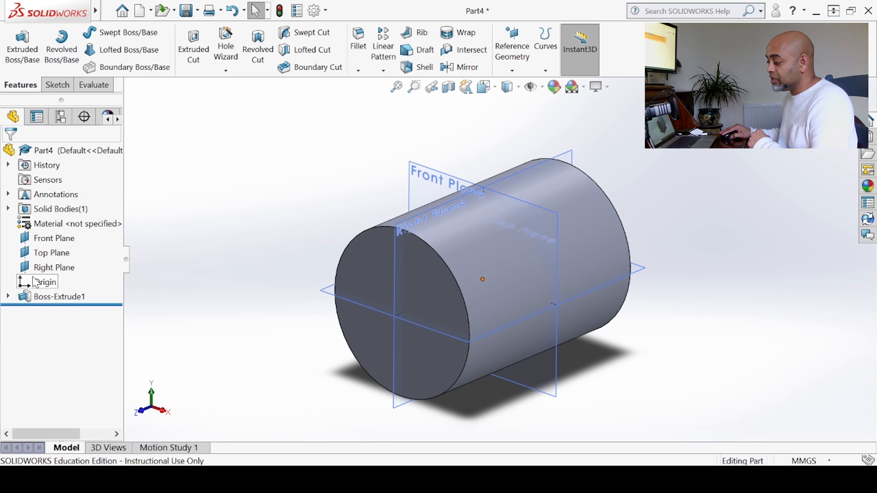
{"action": "left_click", "coordinate": [7, 297]}
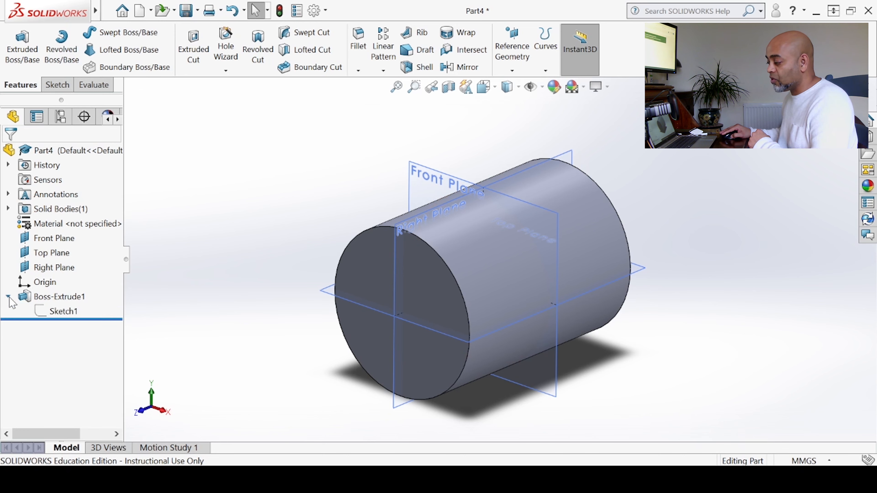
{"action": "left_click", "coordinate": [55, 313]}
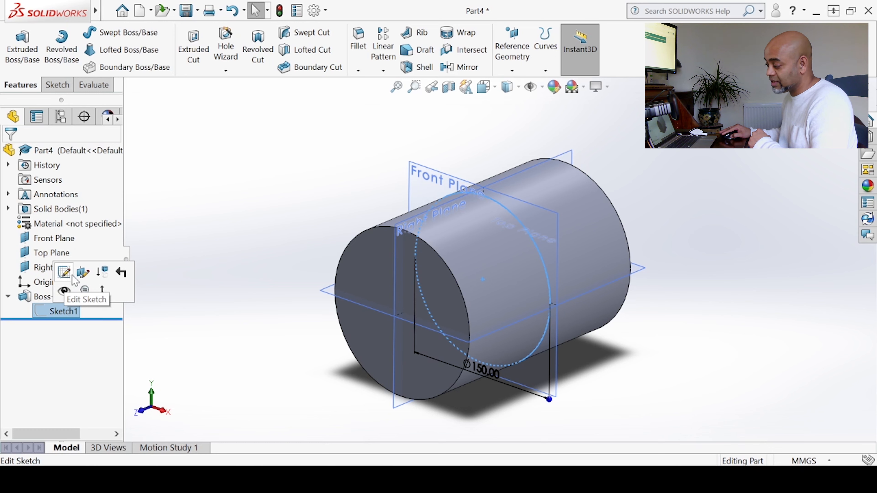
{"action": "left_click", "coordinate": [188, 261]}
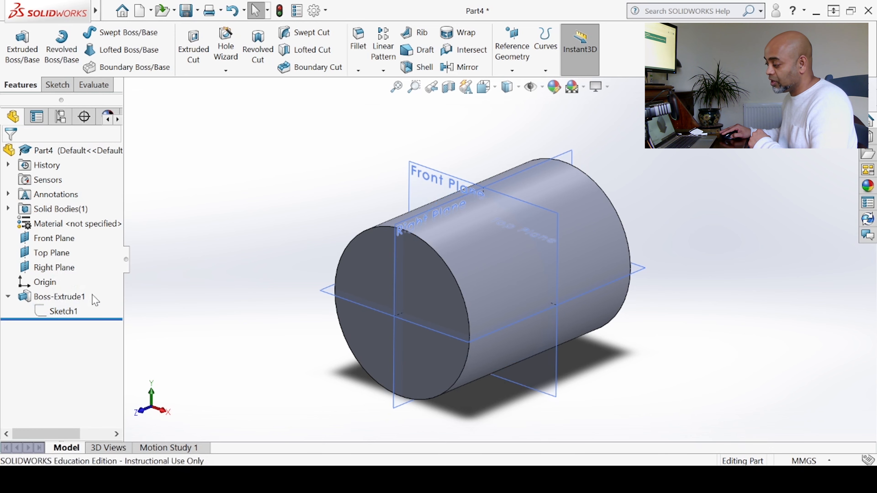
{"action": "left_click", "coordinate": [60, 298]}
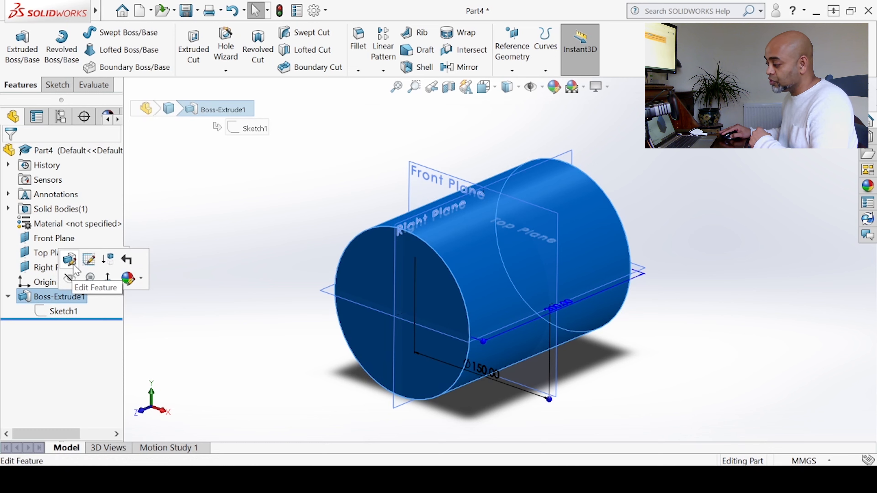
{"action": "left_click", "coordinate": [209, 229]}
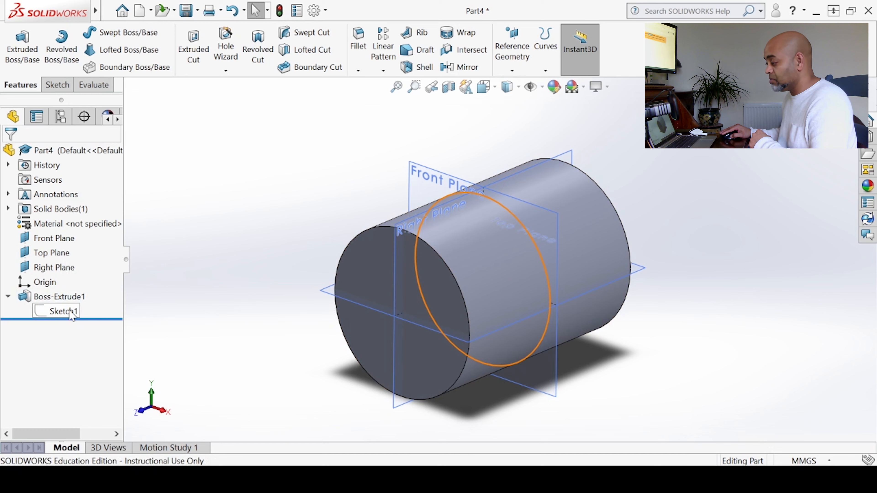
{"action": "right_click", "coordinate": [72, 313]}
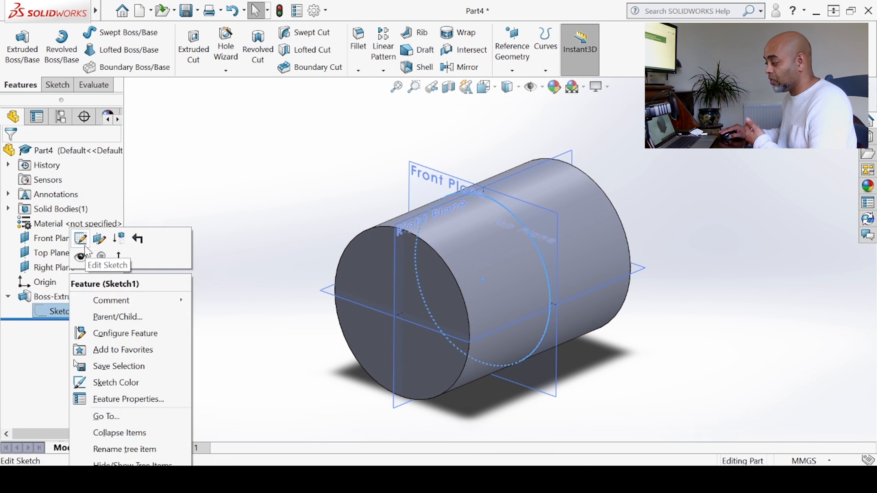
{"action": "left_click", "coordinate": [220, 190]}
Step: Open the cylinder's circle sketch for editing and view it normal to the sketch plane
{"action": "left_click", "coordinate": [57, 312]}
{"action": "left_click", "coordinate": [61, 276]}
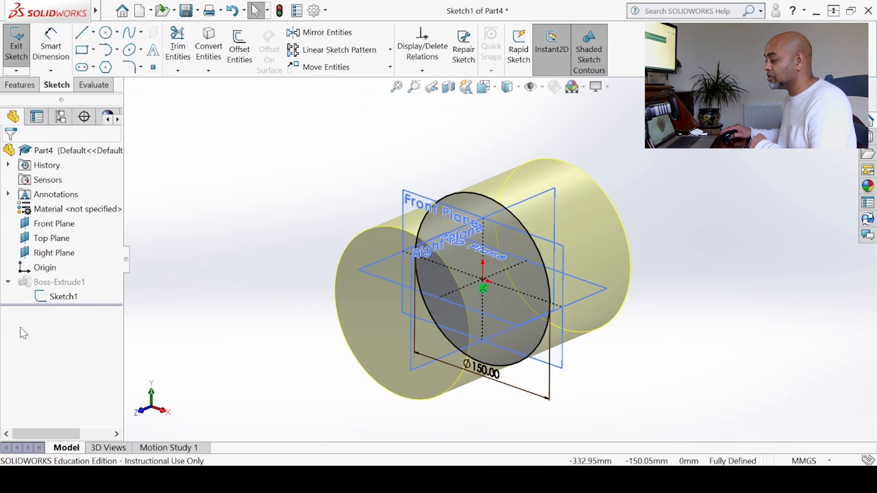
{"action": "right_click", "coordinate": [49, 301]}
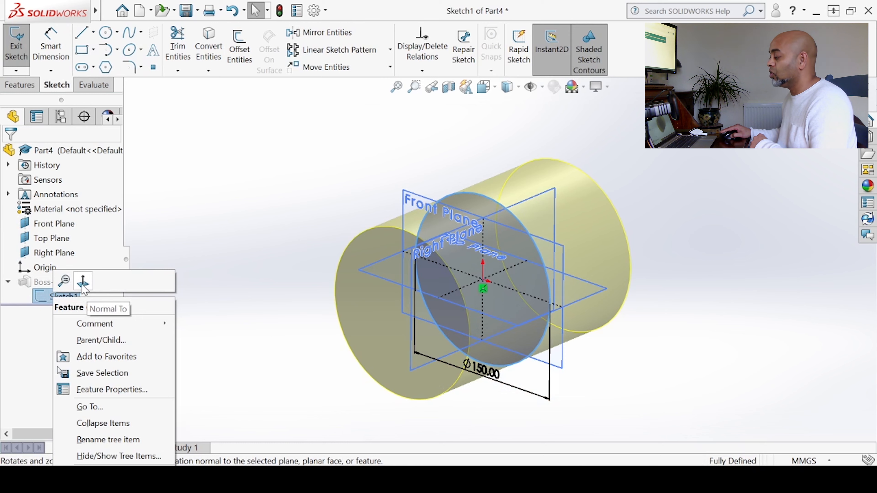
{"action": "left_click", "coordinate": [81, 282]}
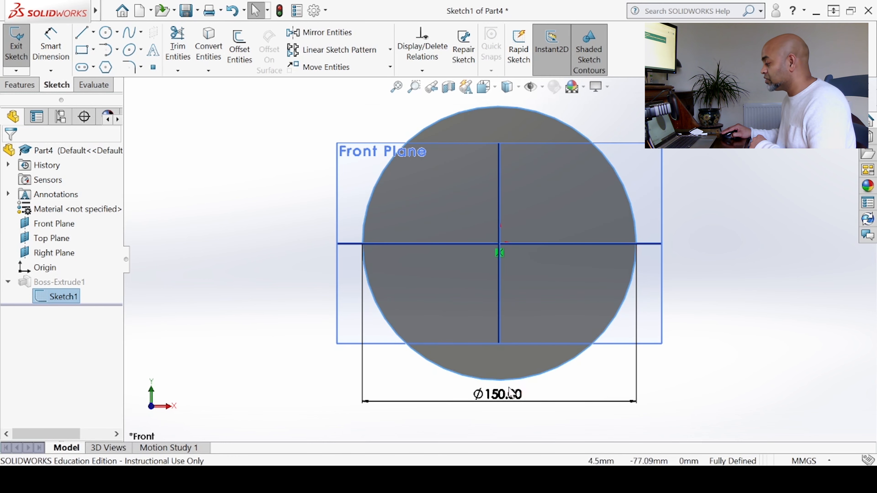
Step: Set the circle's diameter to 167 mm with its dimension placed clear below the circle, and exit the sketch
{"action": "double_click", "coordinate": [504, 398]}
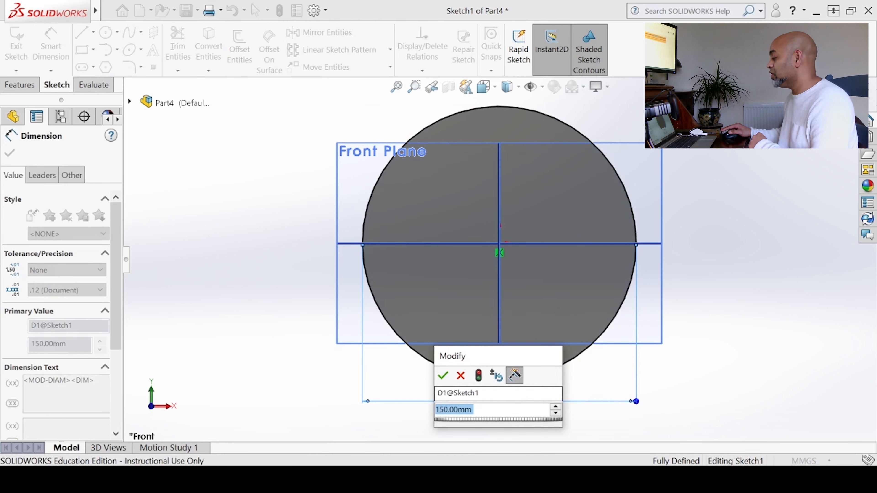
{"action": "type", "text": "1"}
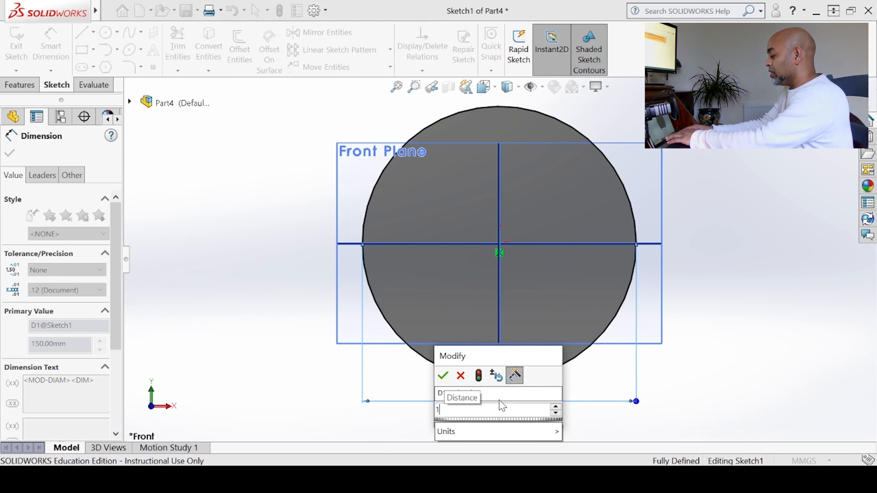
{"action": "type", "text": "67"}
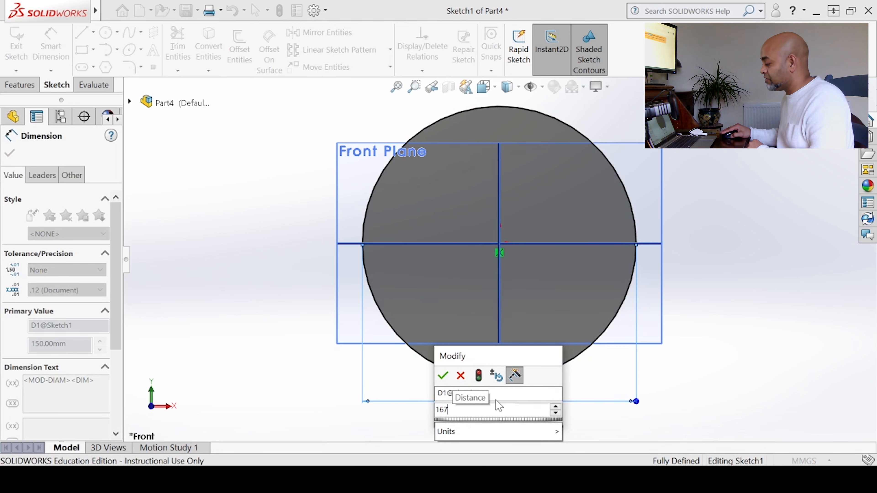
{"action": "left_click", "coordinate": [443, 376]}
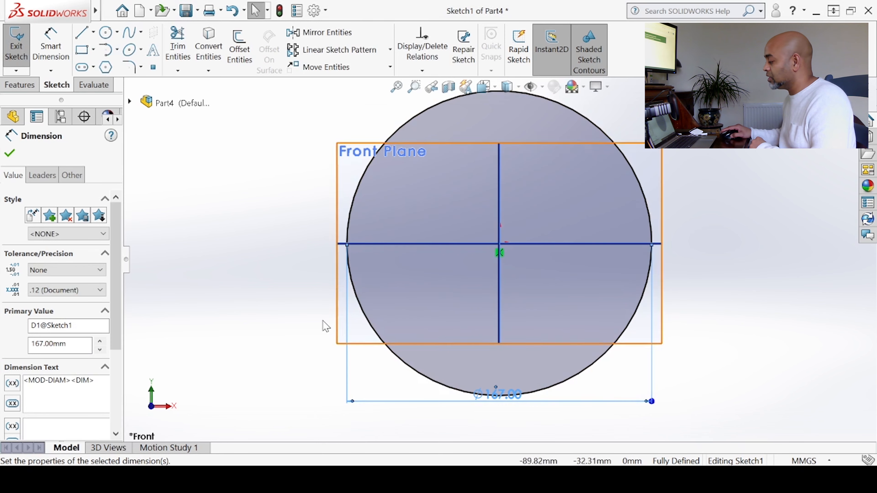
{"action": "left_click_drag", "start_coordinate": [507, 415], "coordinate": [500, 432]}
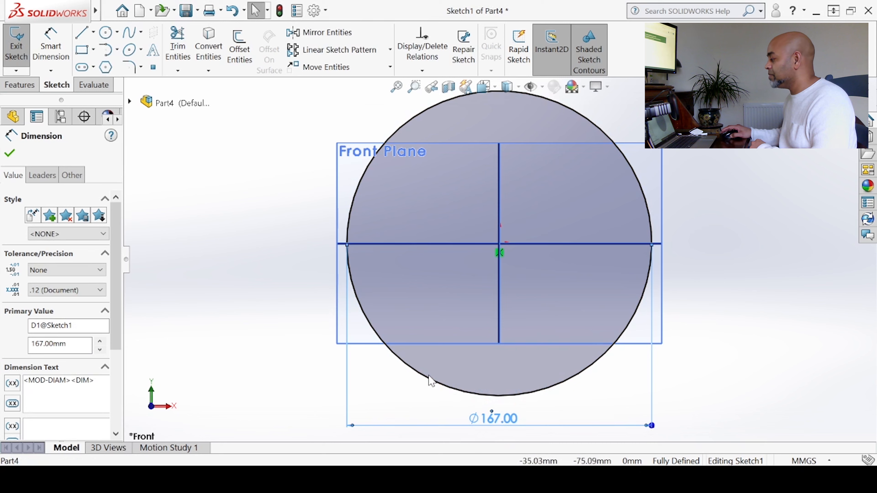
{"action": "scroll", "coordinate": [544, 234], "scroll_direction": "up", "scroll_amount": 2}
{"action": "scroll", "coordinate": [476, 202], "scroll_direction": "down", "scroll_amount": 2}
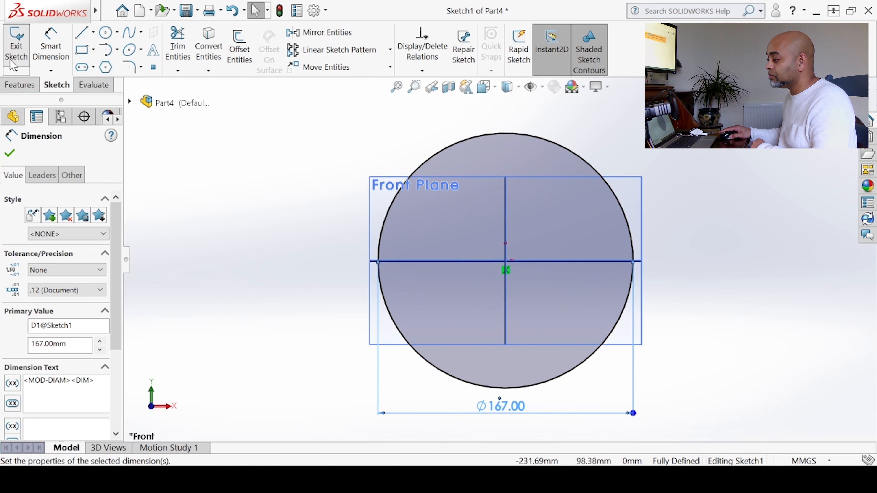
{"action": "left_click", "coordinate": [16, 46]}
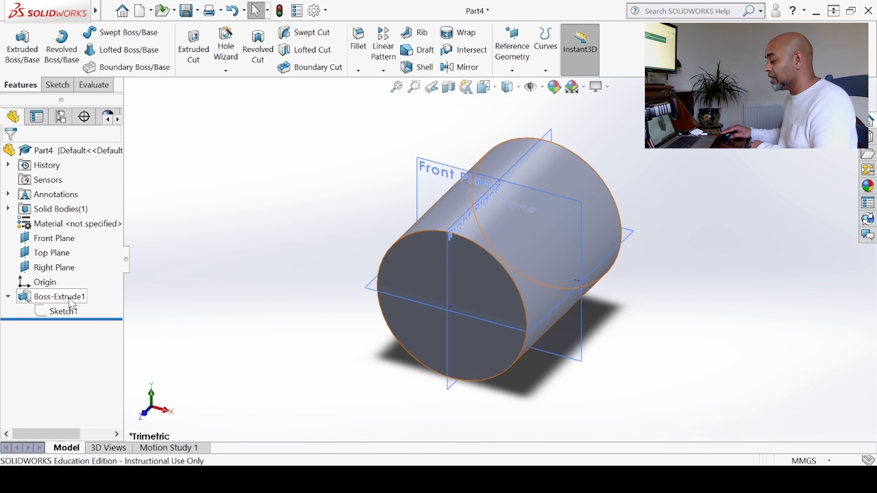
Step: Edit the cylinder's boss extrusion and set its Mid Plane depth to 217 mm
{"action": "right_click", "coordinate": [57, 297]}
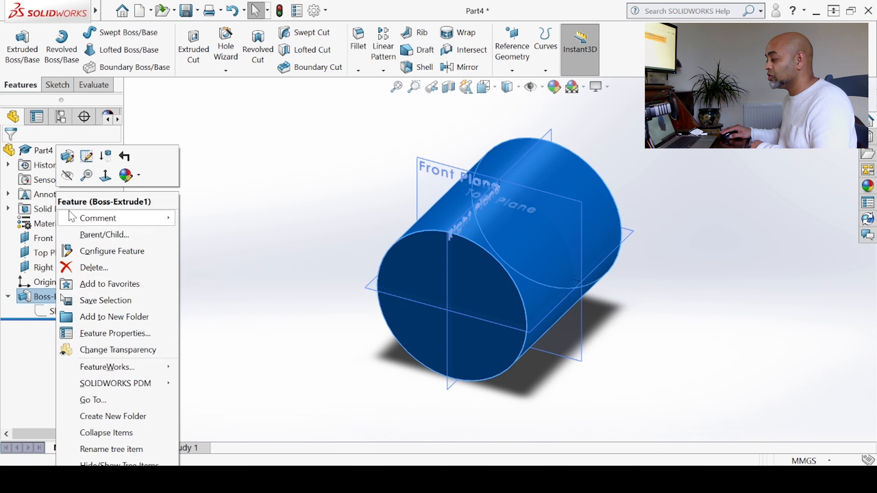
{"action": "left_click", "coordinate": [67, 156]}
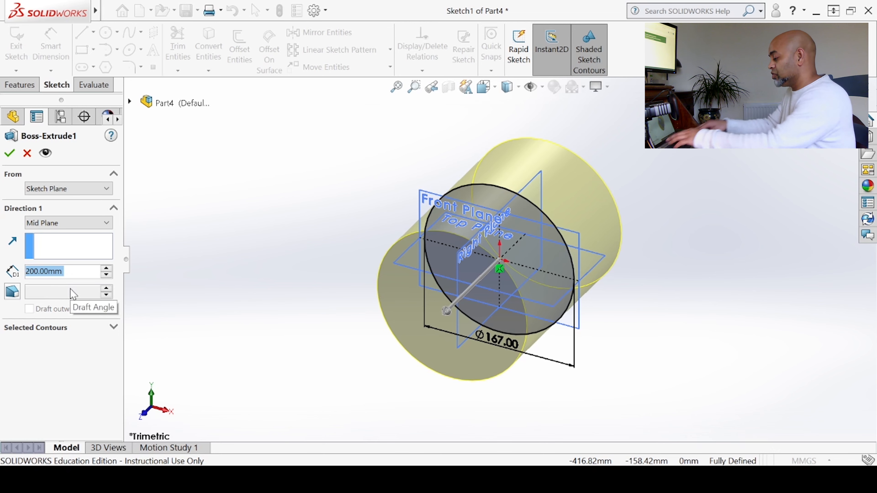
{"action": "type", "text": "217"}
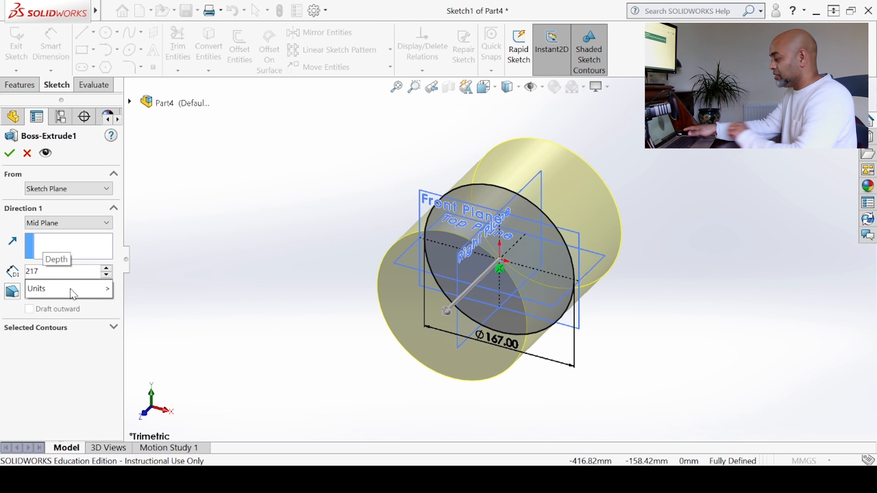
{"action": "key", "text": "Return"}
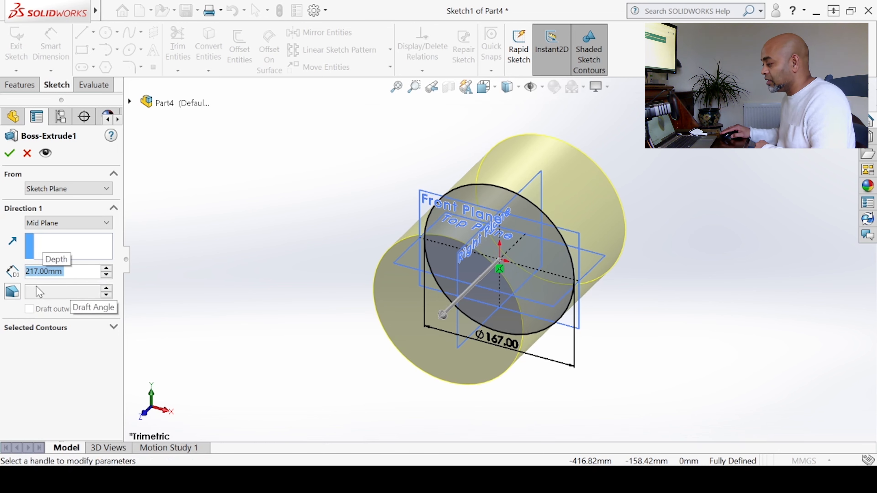
{"action": "left_click", "coordinate": [9, 153]}
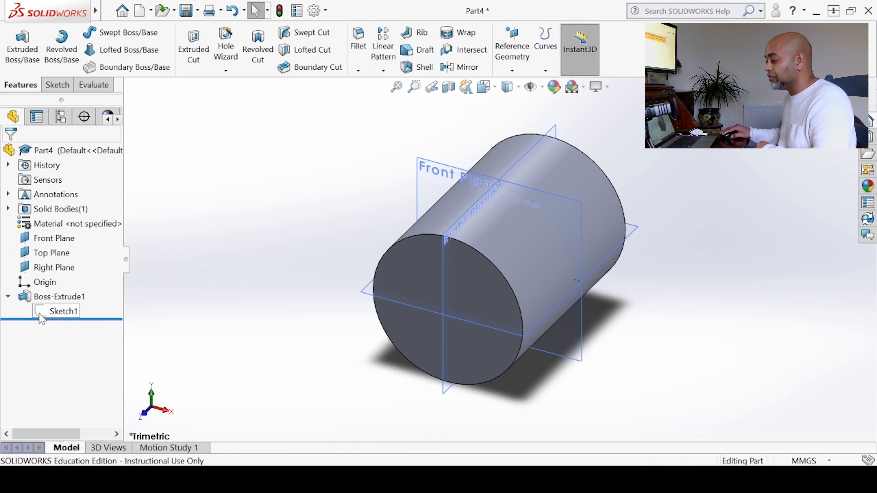
Step: Inspect the cylinder's boss extrusion in the feature tree together with the circle sketch nested under it
{"action": "left_click", "coordinate": [8, 296]}
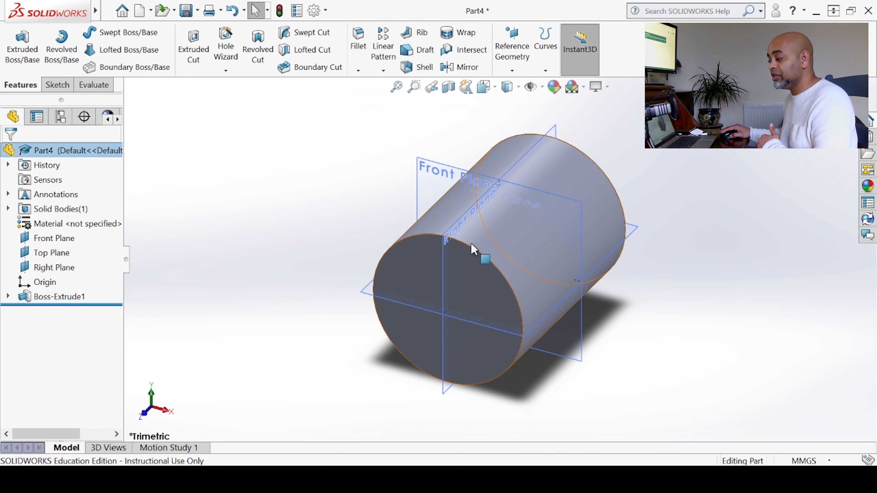
{"action": "left_click", "coordinate": [7, 297]}
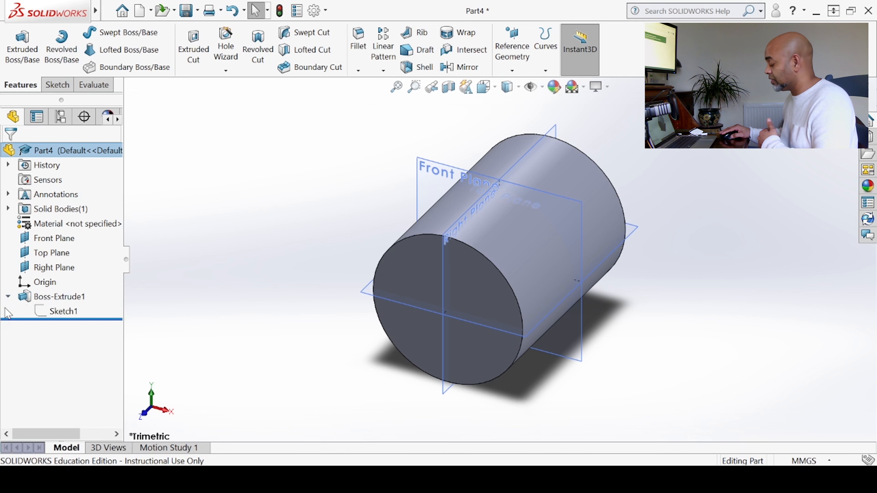
{"action": "left_click", "coordinate": [68, 313]}
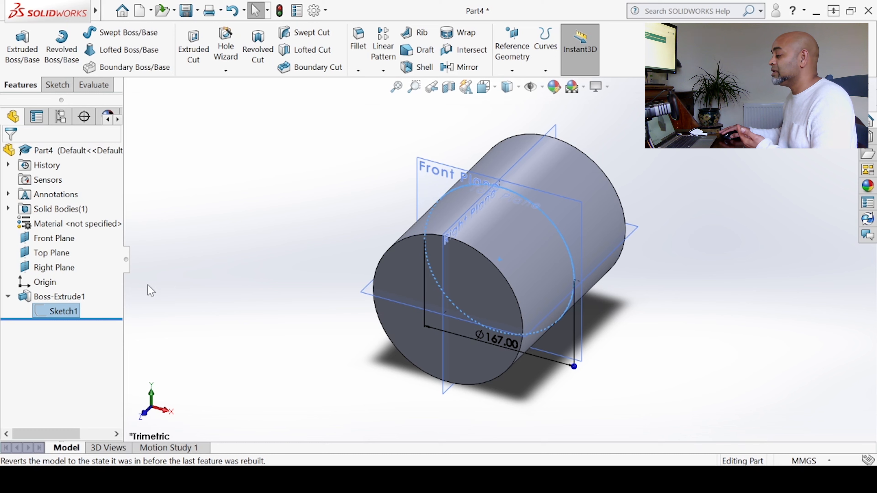
{"action": "left_click", "coordinate": [199, 277]}
{"action": "left_click", "coordinate": [68, 301]}
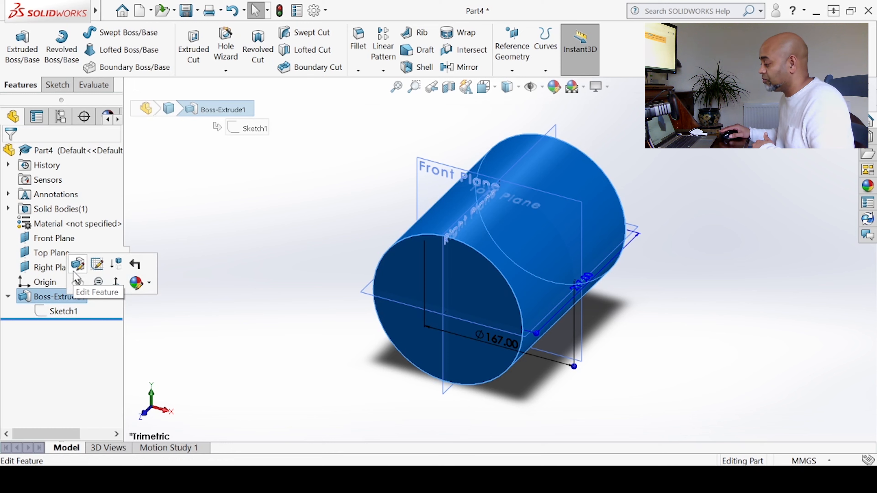
{"action": "left_click", "coordinate": [253, 254]}
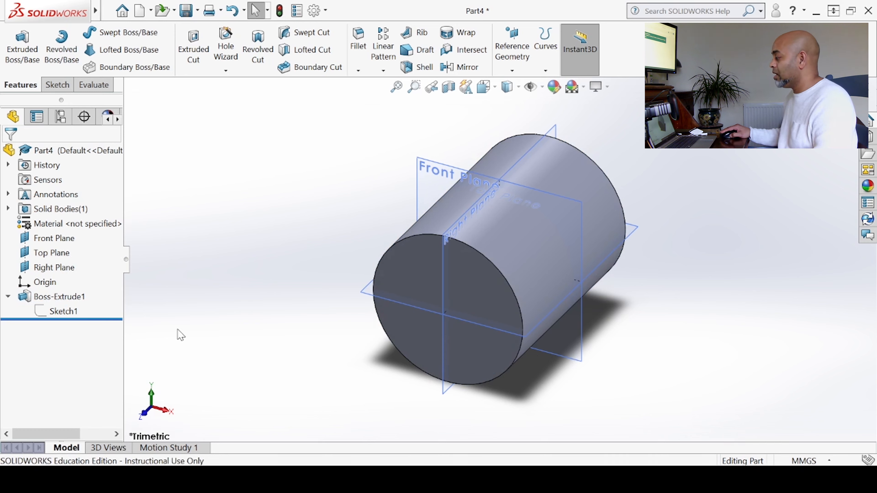
Step: Close the cylinder part without saving it and create a new part document
{"action": "key", "text": "ctrl+w"}
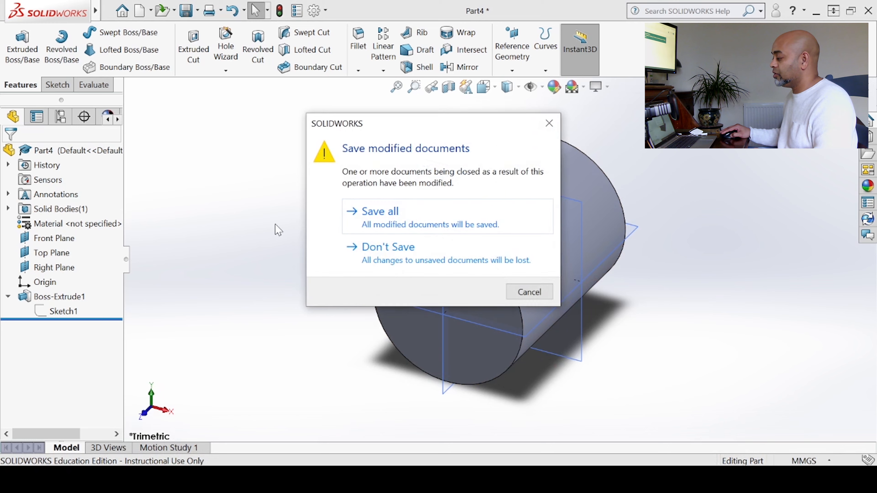
{"action": "left_click", "coordinate": [407, 257]}
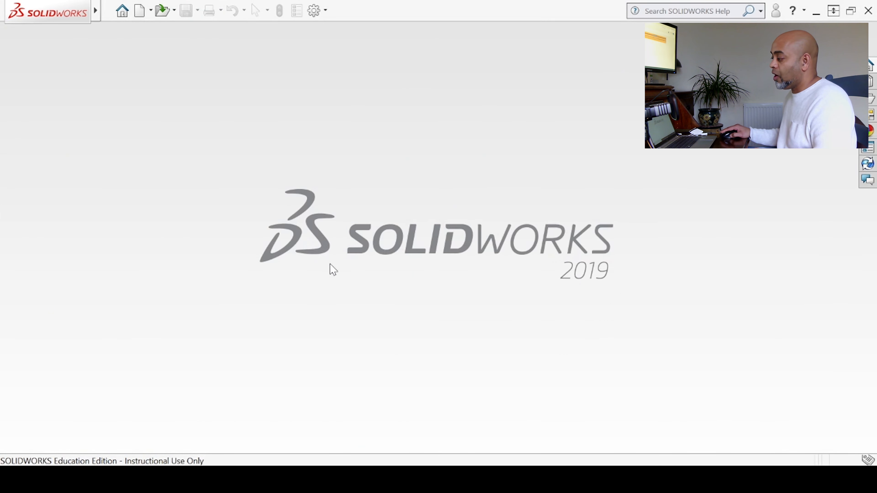
{"action": "left_click", "coordinate": [151, 12]}
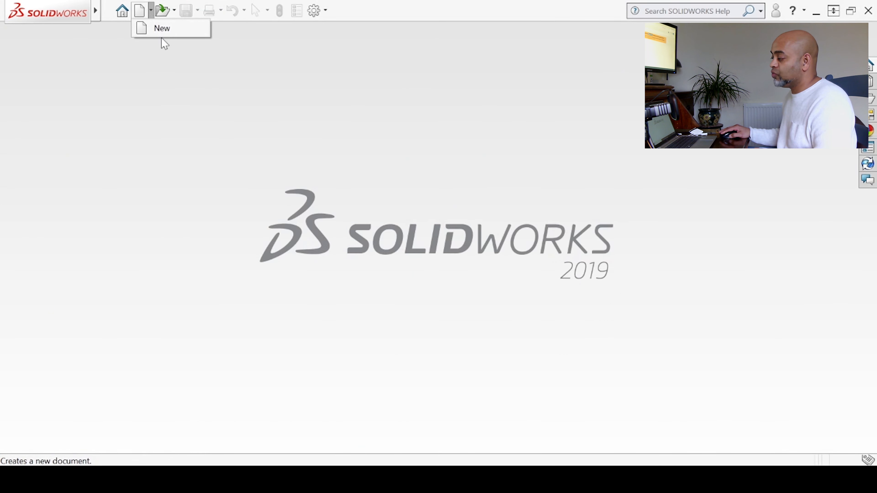
{"action": "left_click", "coordinate": [161, 29]}
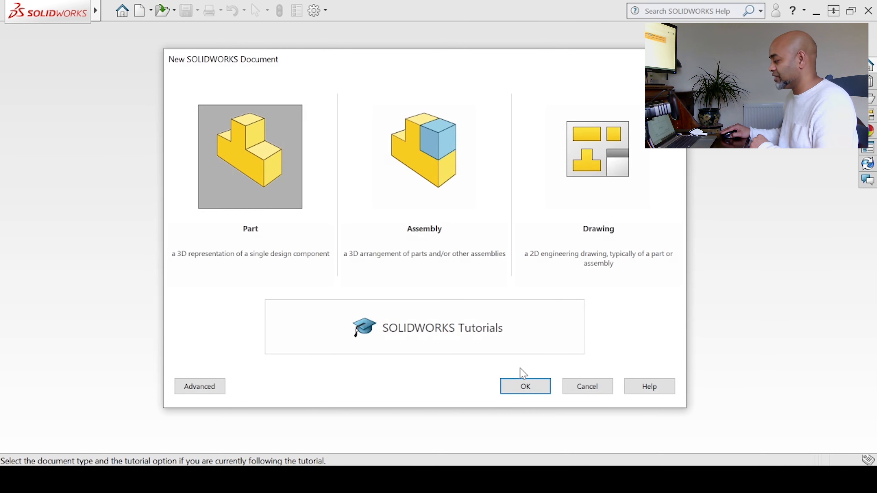
{"action": "left_click", "coordinate": [531, 389]}
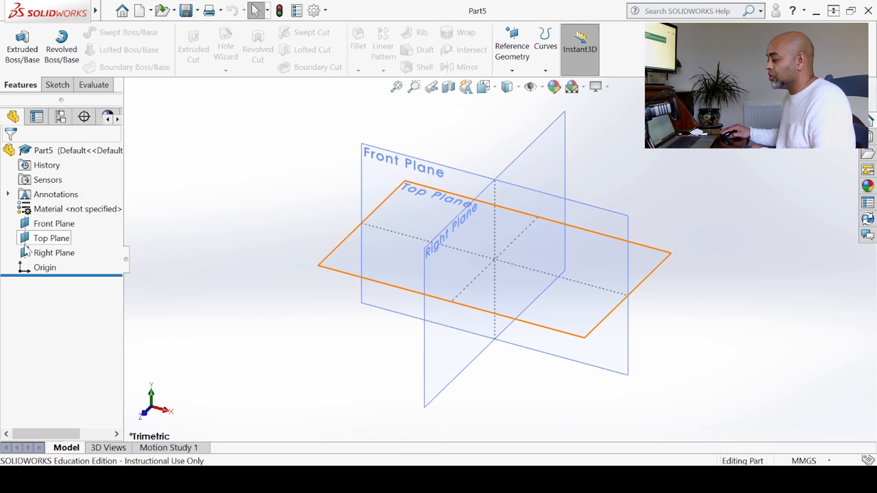
Step: Start a new sketch on the Right Plane
{"action": "left_click", "coordinate": [52, 239]}
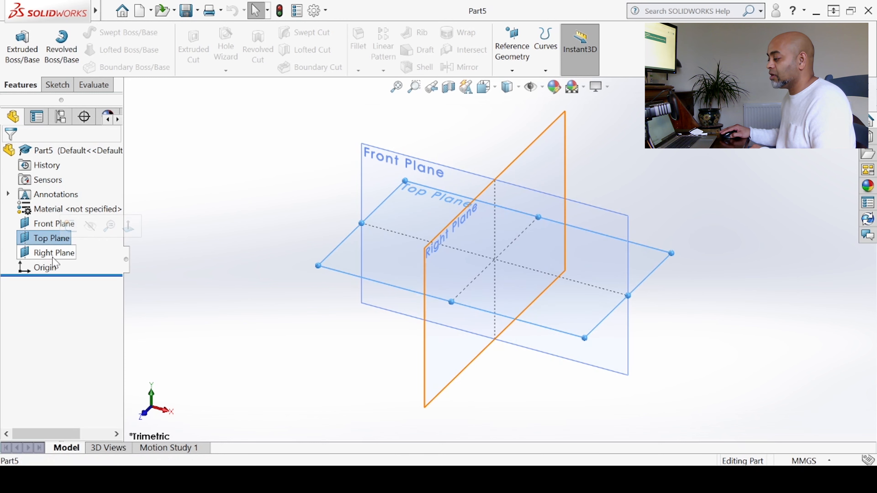
{"action": "left_click", "coordinate": [60, 252]}
{"action": "left_click", "coordinate": [62, 244]}
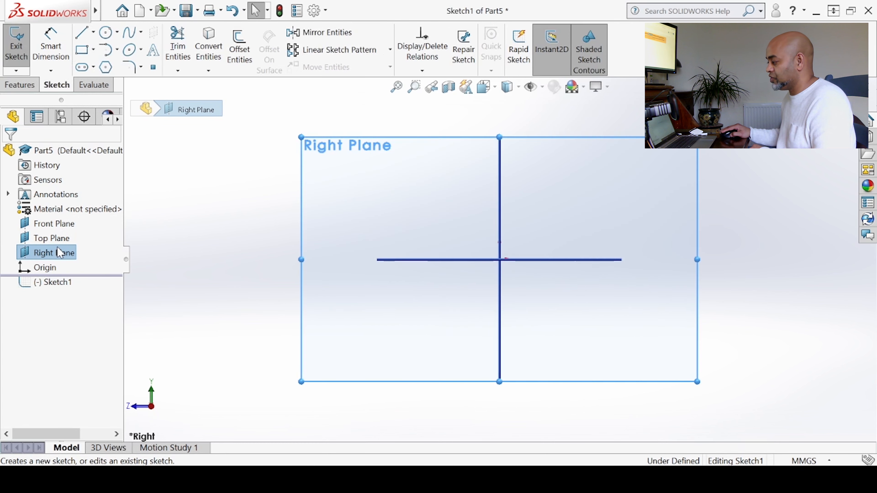
Step: Sketch two concentric circles centred on the origin, with radii of about 71 mm and about 57 mm
{"action": "left_click", "coordinate": [106, 34]}
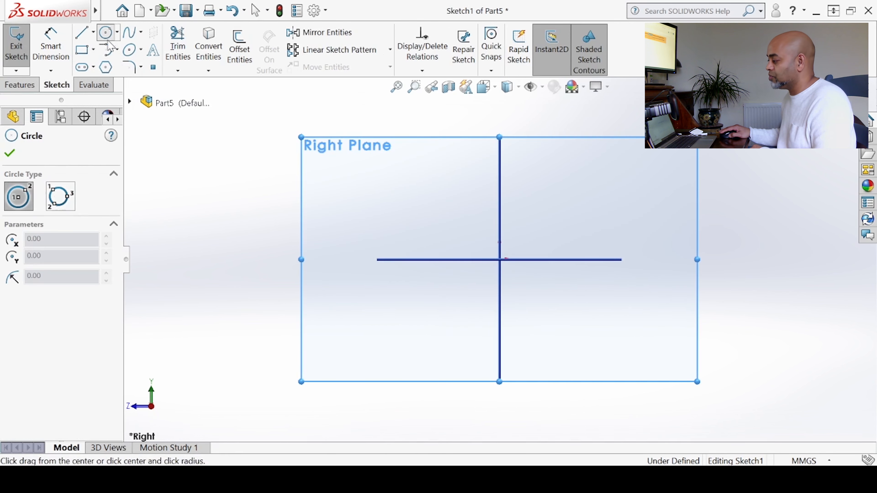
{"action": "left_click", "coordinate": [500, 262]}
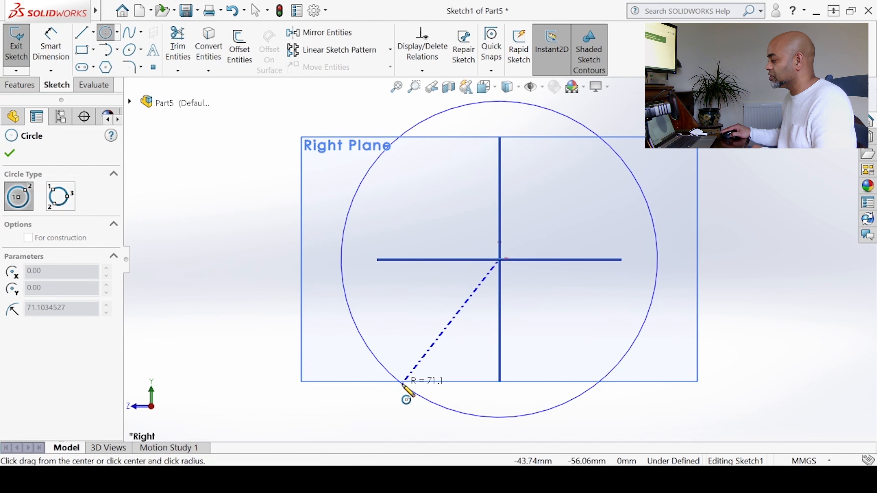
{"action": "left_click", "coordinate": [403, 384]}
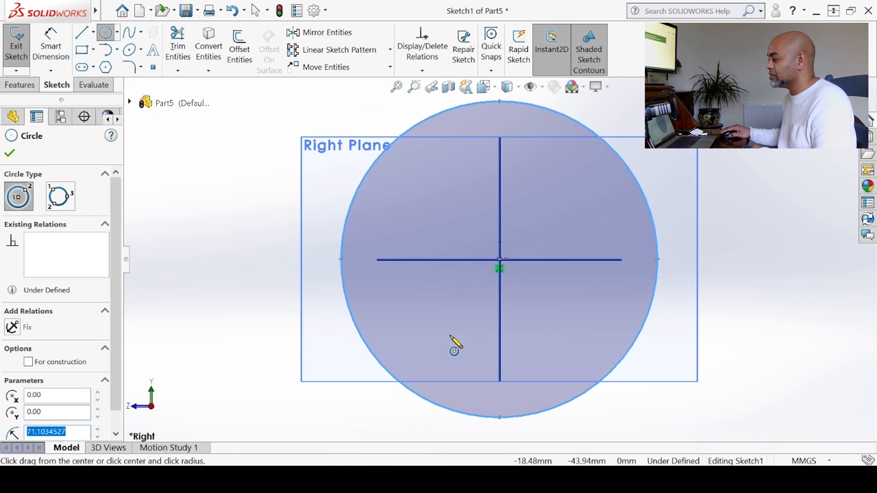
{"action": "left_click", "coordinate": [499, 264]}
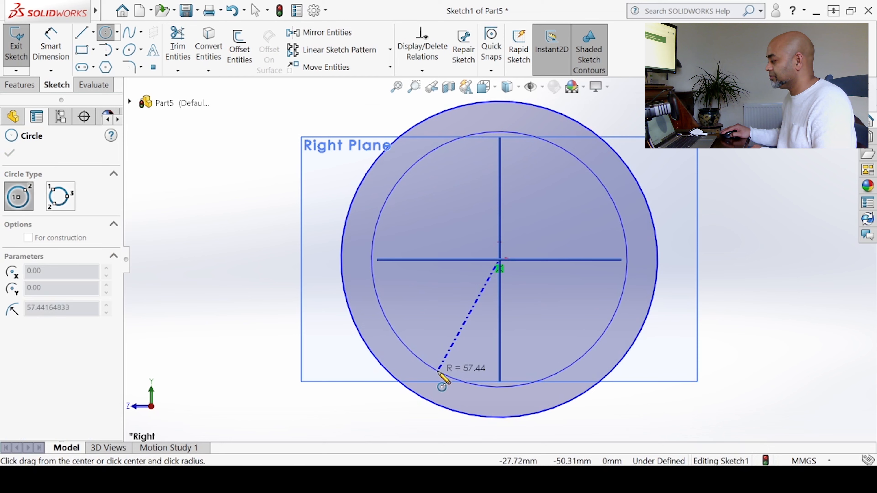
{"action": "left_click", "coordinate": [439, 371]}
Step: Dimension the outer circle's diameter as 150 mm, placing the dimension clear outside the circle
{"action": "key", "text": "d"}
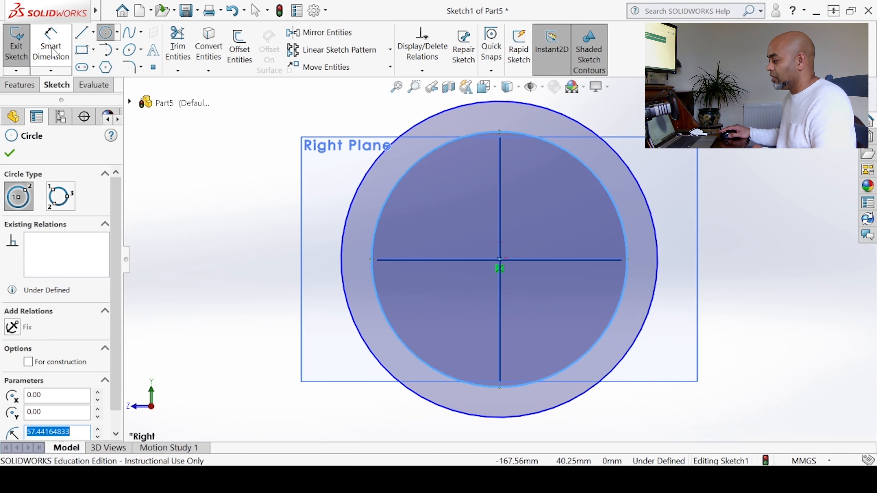
{"action": "scroll", "coordinate": [499, 366], "scroll_direction": "up", "scroll_amount": 3}
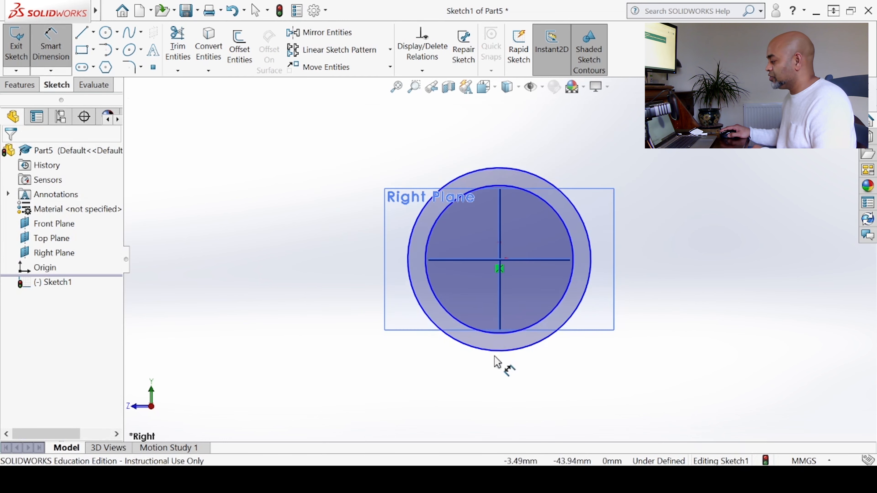
{"action": "left_click", "coordinate": [587, 231]}
{"action": "left_click", "coordinate": [678, 259]}
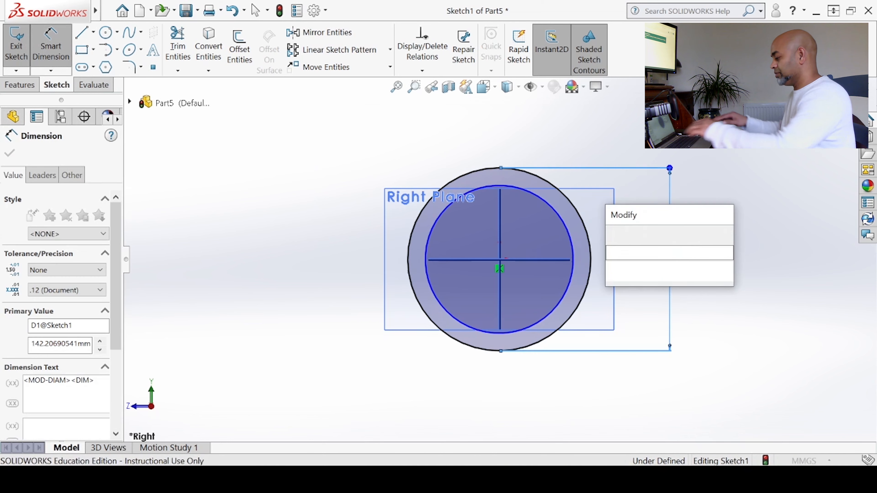
{"action": "type", "text": "150"}
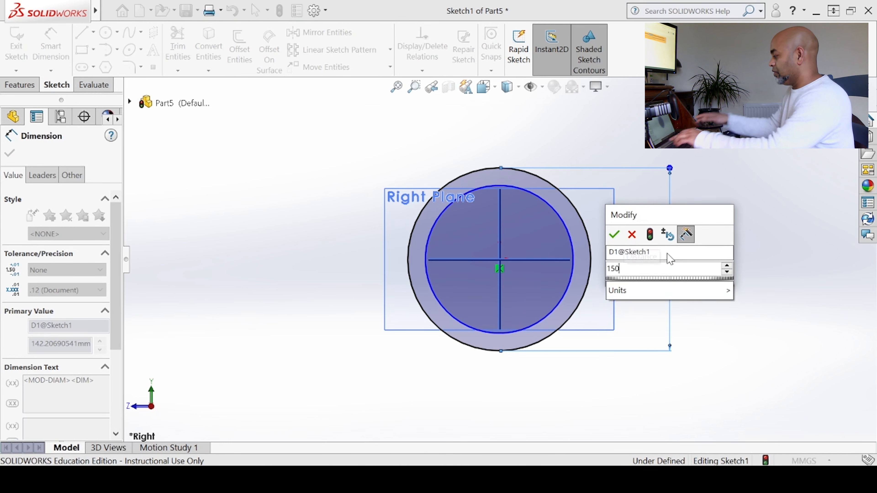
{"action": "key", "text": "Return"}
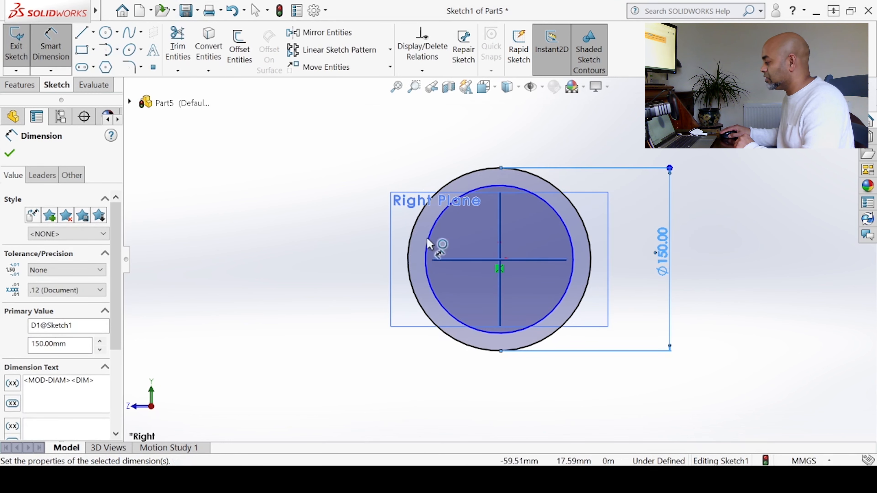
Step: Dimension the inner circle's diameter as 125 mm on the side opposite the outer dimension, and exit the sketch
{"action": "left_click", "coordinate": [433, 251]}
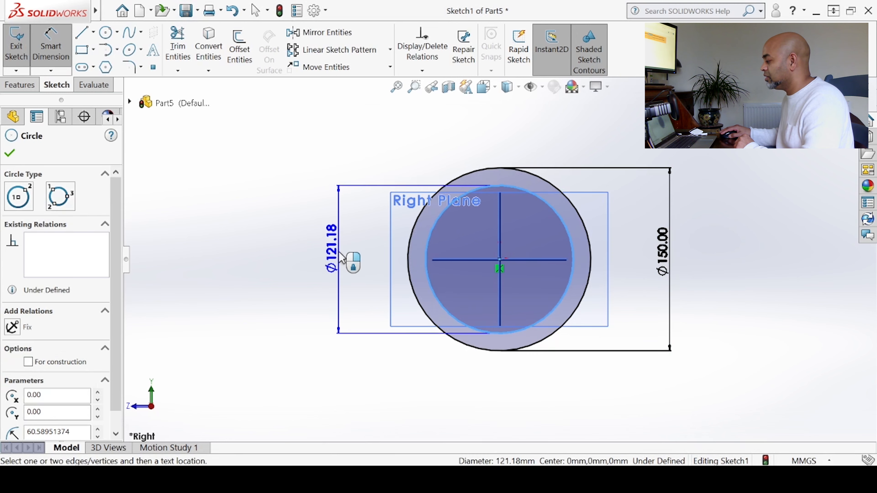
{"action": "left_click", "coordinate": [341, 266]}
{"action": "type", "text": "125"}
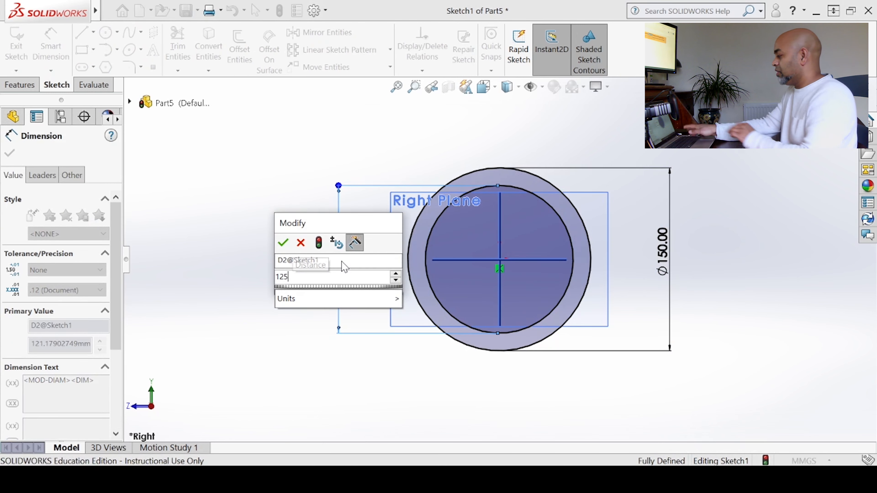
{"action": "key", "text": "Return"}
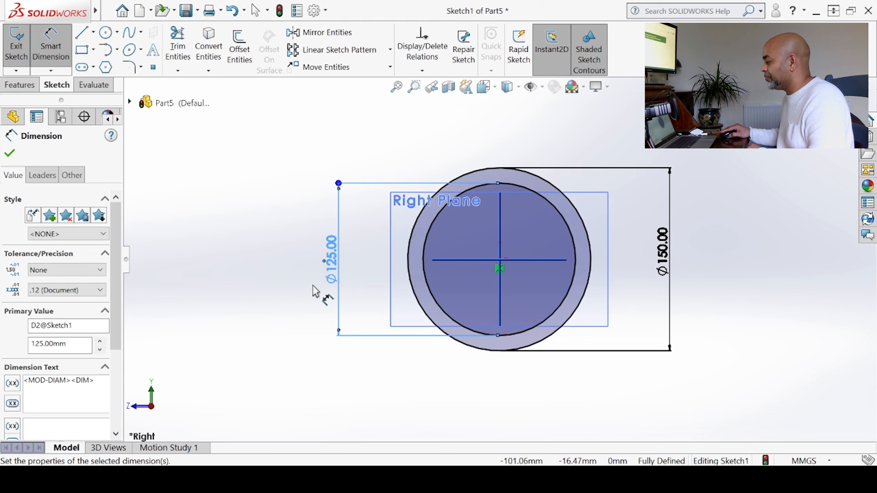
{"action": "left_click", "coordinate": [9, 153]}
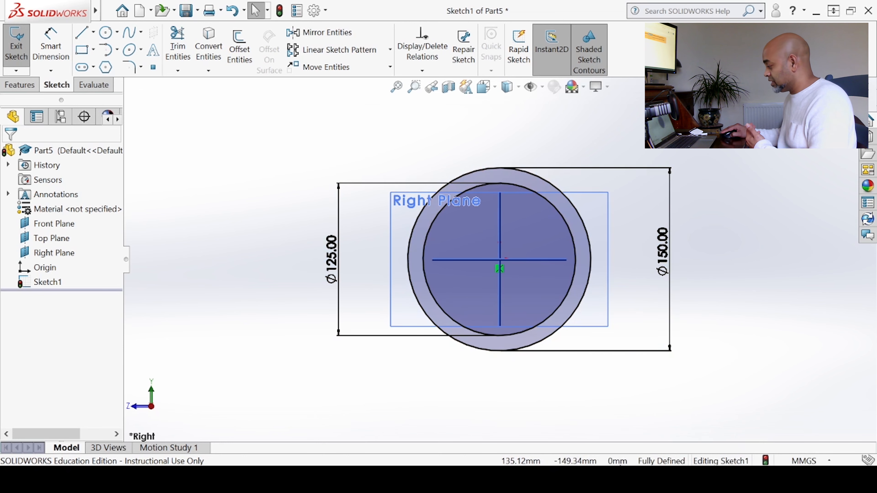
{"action": "left_click", "coordinate": [16, 48]}
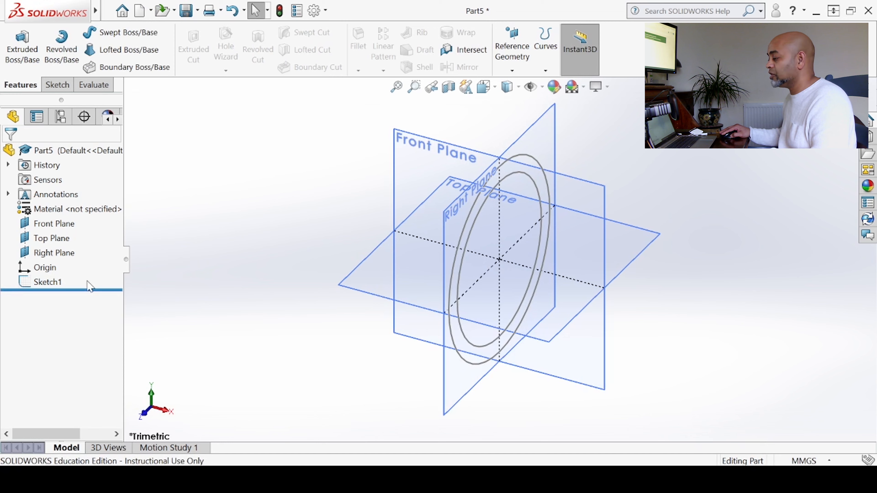
Step: Extrude the two-circle sketch into a hollow tube using Mid Plane with a depth of 1000 mm
{"action": "left_click", "coordinate": [50, 282]}
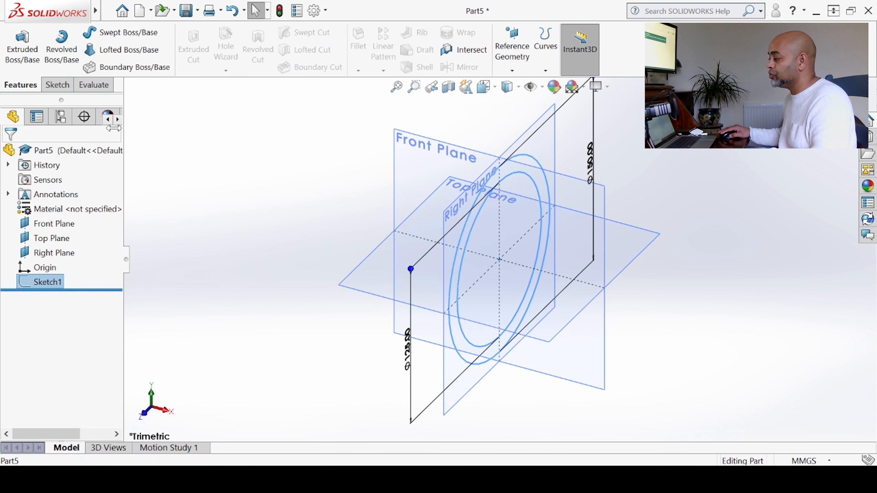
{"action": "left_click", "coordinate": [22, 52]}
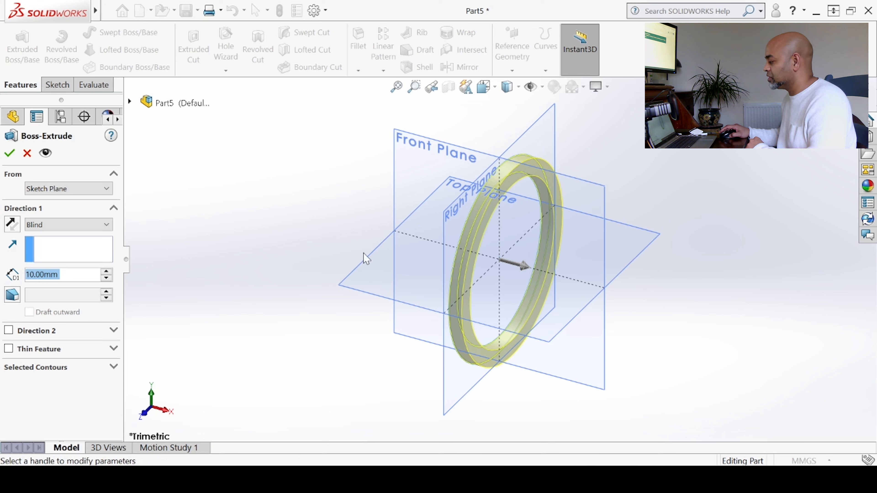
{"action": "middle_click_drag", "start_coordinate": [300, 317], "coordinate": [275, 293]}
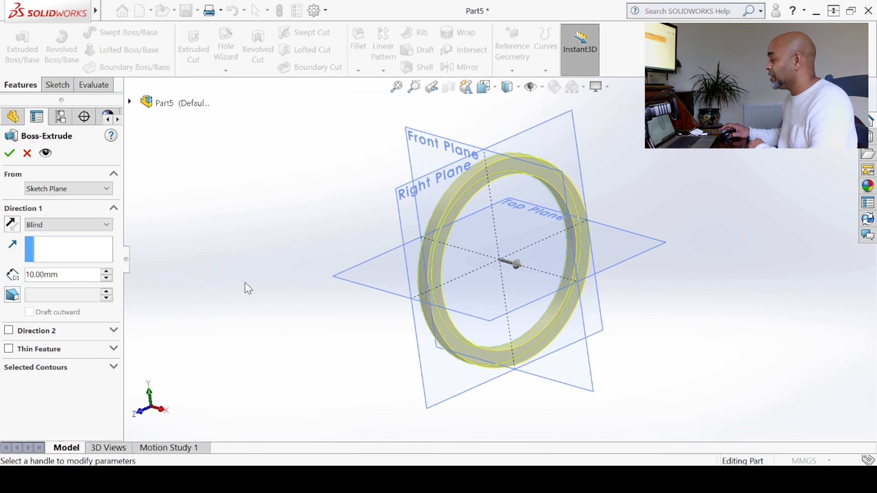
{"action": "middle_click_drag", "start_coordinate": [227, 245], "coordinate": [96, 200]}
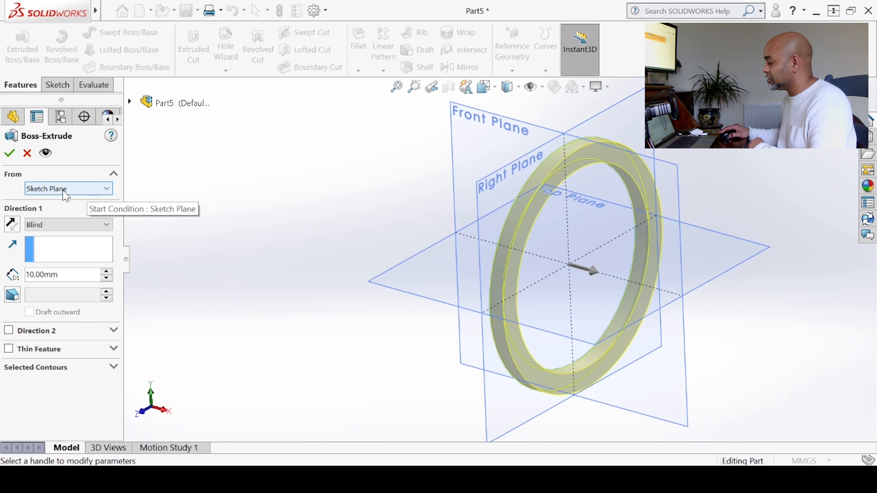
{"action": "left_click", "coordinate": [54, 228]}
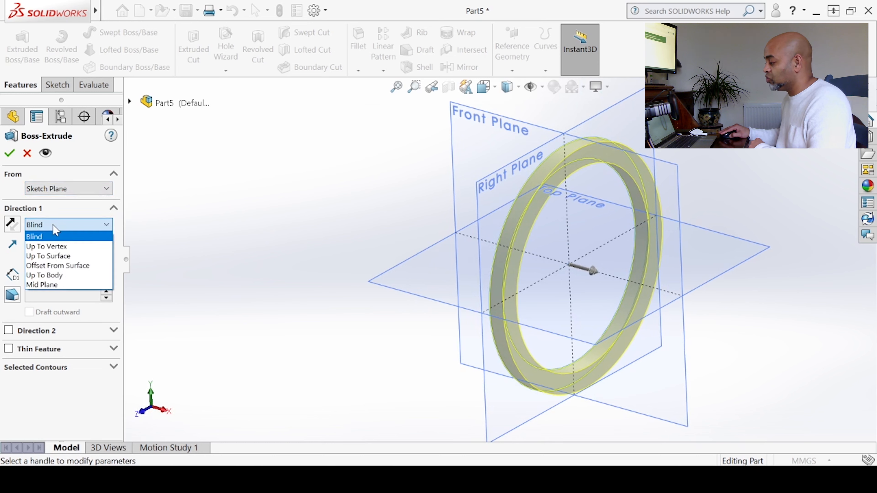
{"action": "left_click", "coordinate": [42, 286]}
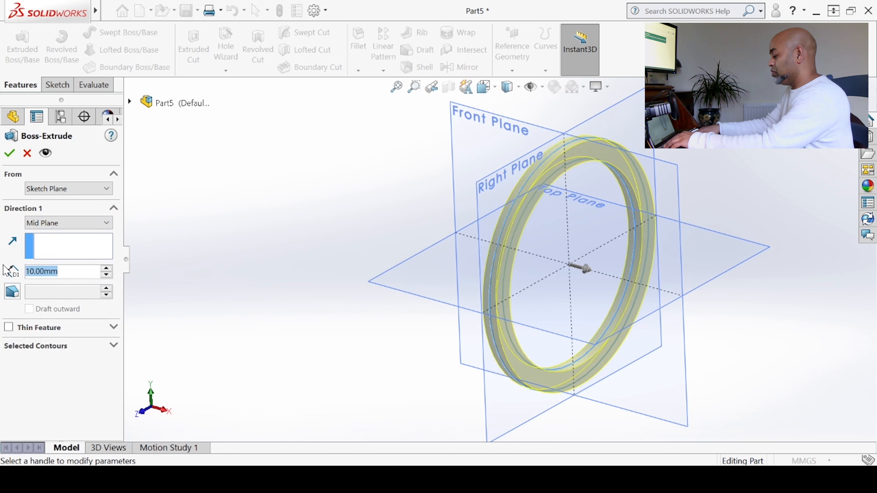
{"action": "type", "text": "1000"}
{"action": "key", "text": "Return"}
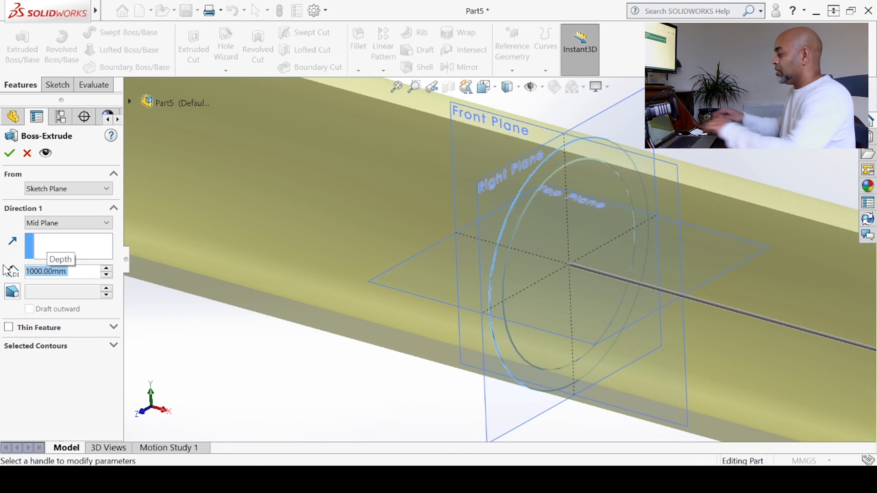
{"action": "scroll", "coordinate": [434, 265], "scroll_direction": "up", "scroll_amount": 6}
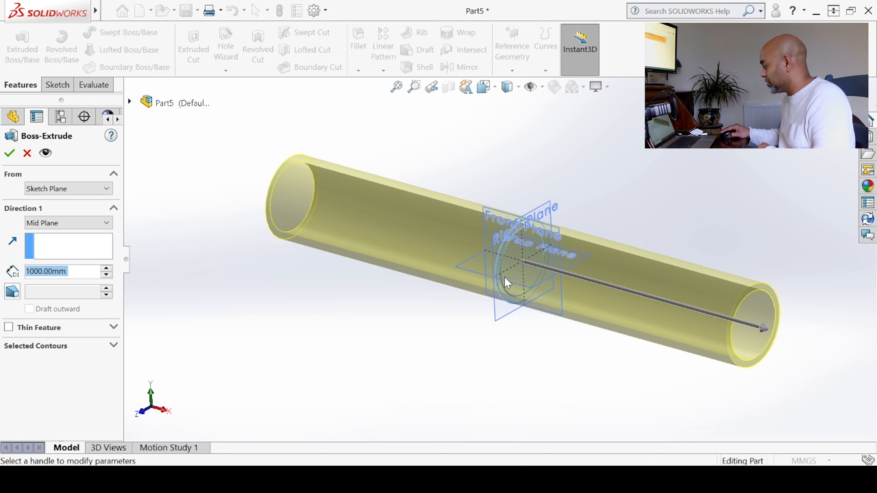
{"action": "left_click", "coordinate": [10, 153]}
{"action": "middle_click_drag", "start_coordinate": [339, 331], "coordinate": [410, 291]}
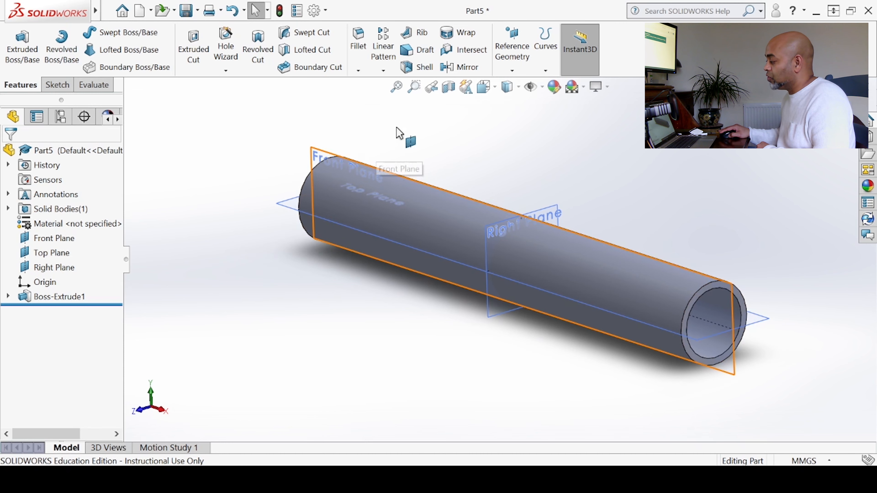
Step: Preview section views of the tube on the Front, Top and Right planes, tilt the Front Plane section about 3.67°, and cancel
{"action": "left_click", "coordinate": [448, 86]}
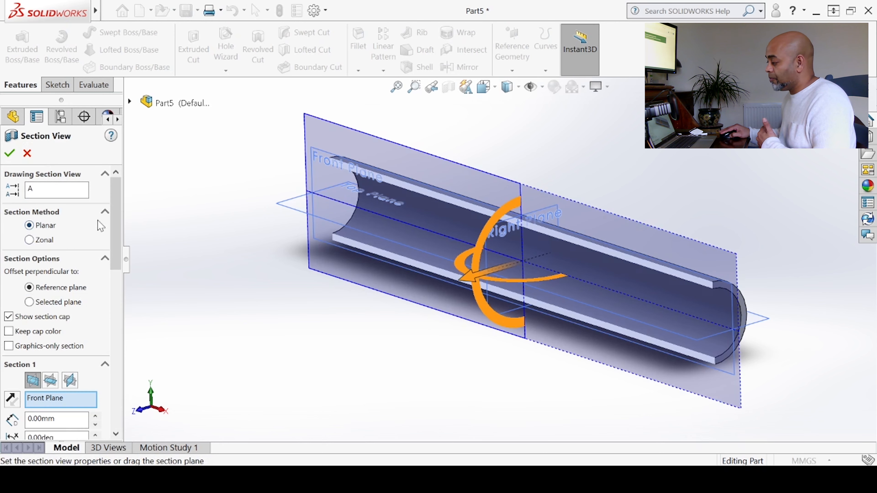
{"action": "scroll", "coordinate": [100, 225], "scroll_direction": "down", "scroll_amount": 3}
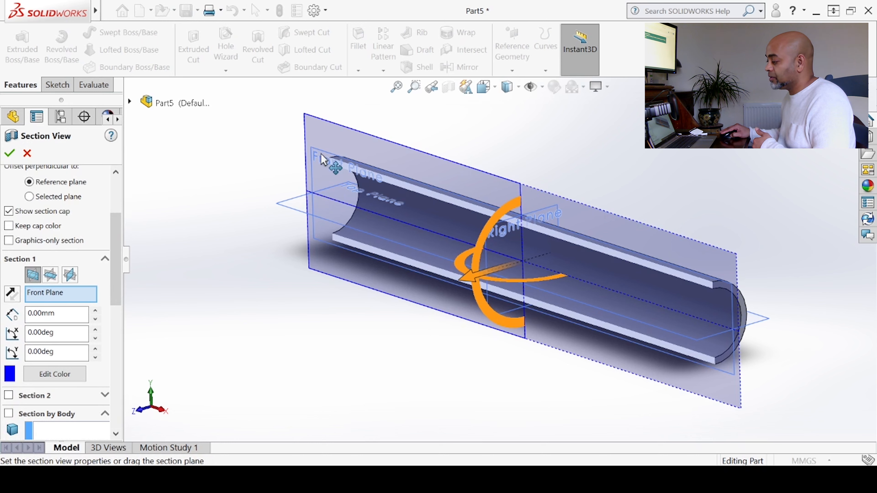
{"action": "left_click", "coordinate": [50, 275]}
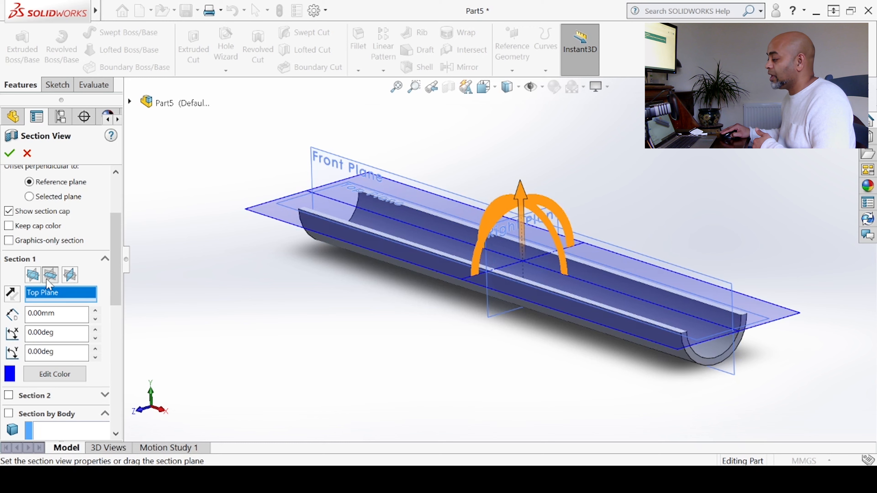
{"action": "left_click", "coordinate": [72, 278]}
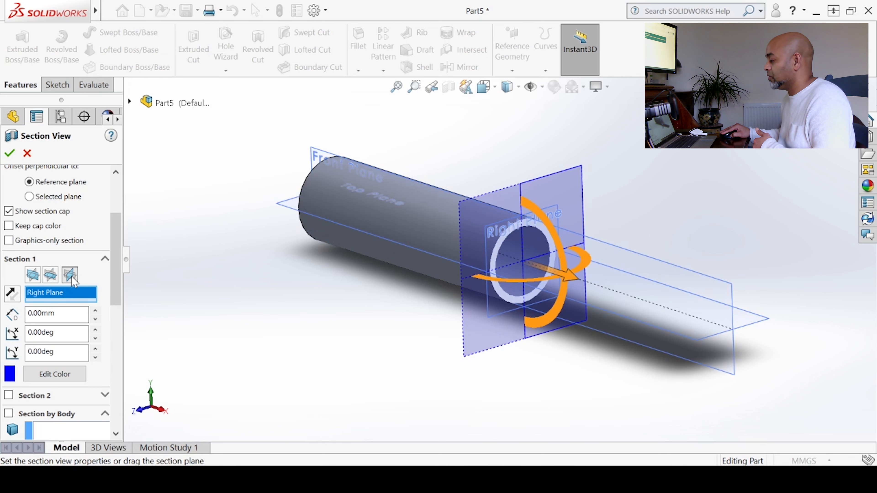
{"action": "left_click", "coordinate": [33, 275]}
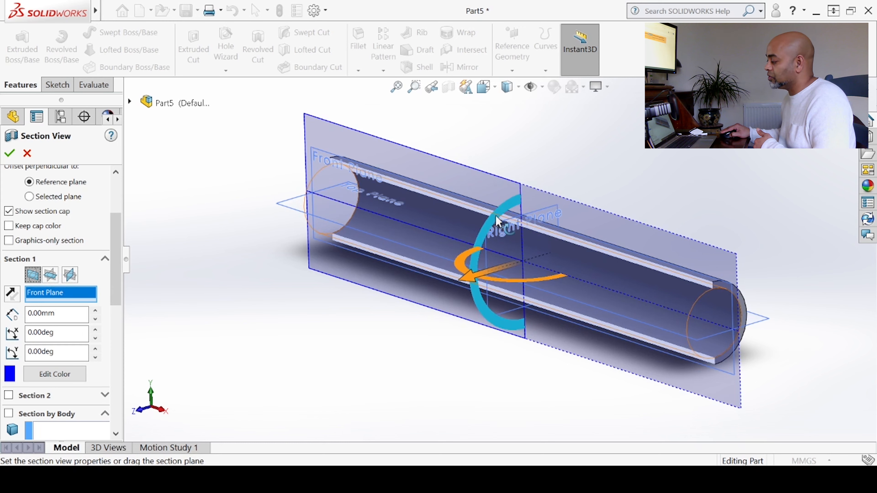
{"action": "mouse_move", "coordinate": [495, 217]}
{"action": "left_mouse_down"}
{"action": "mouse_move", "coordinate": [489, 239]}
{"action": "mouse_move", "coordinate": [513, 190]}
{"action": "mouse_move", "coordinate": [524, 194]}
{"action": "mouse_move", "coordinate": [478, 223]}
{"action": "mouse_move", "coordinate": [503, 208]}
{"action": "mouse_move", "coordinate": [498, 233]}
{"action": "left_mouse_up"}
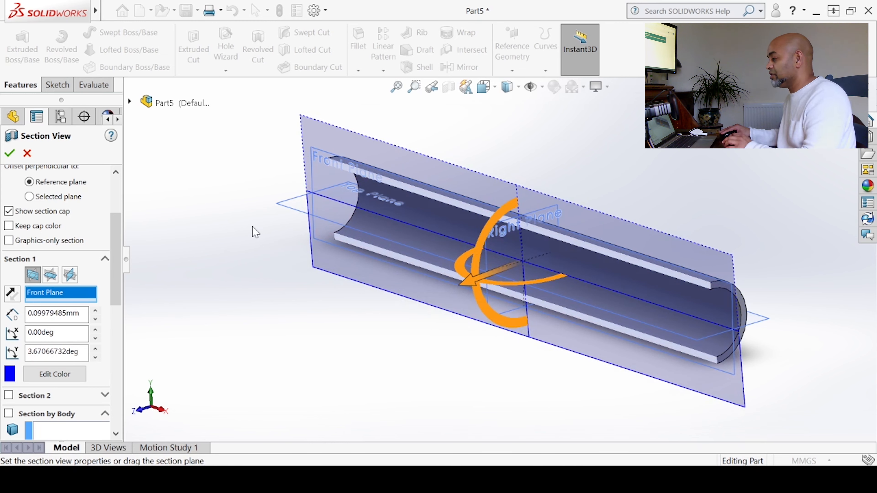
{"action": "left_click", "coordinate": [28, 154]}
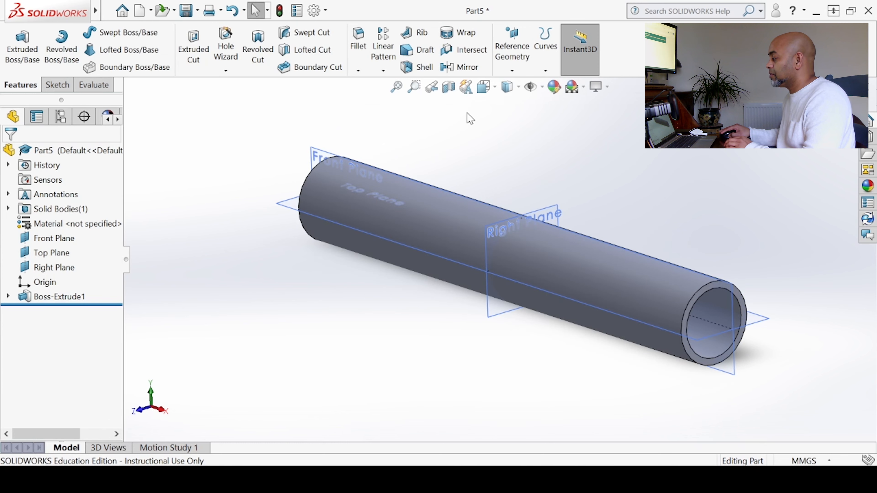
Step: Apply a section view through the Front Plane to inspect the tube's interior, and turn the section off
{"action": "left_click", "coordinate": [448, 87]}
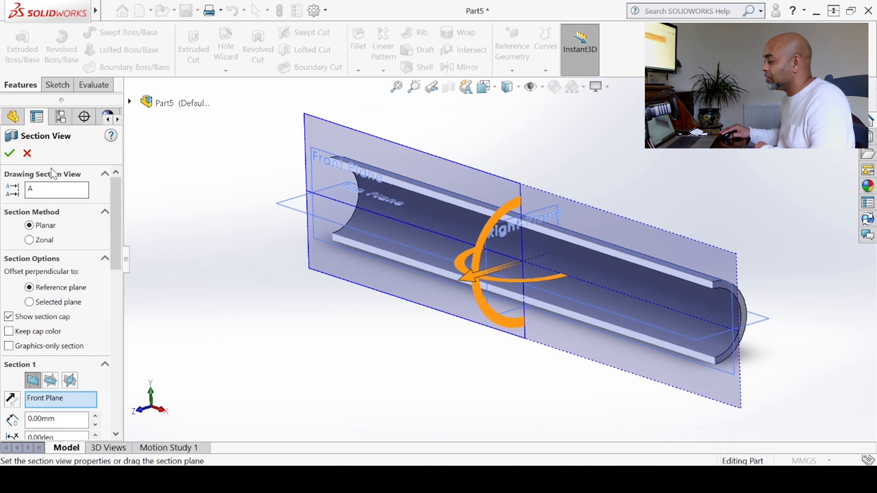
{"action": "left_click", "coordinate": [14, 155]}
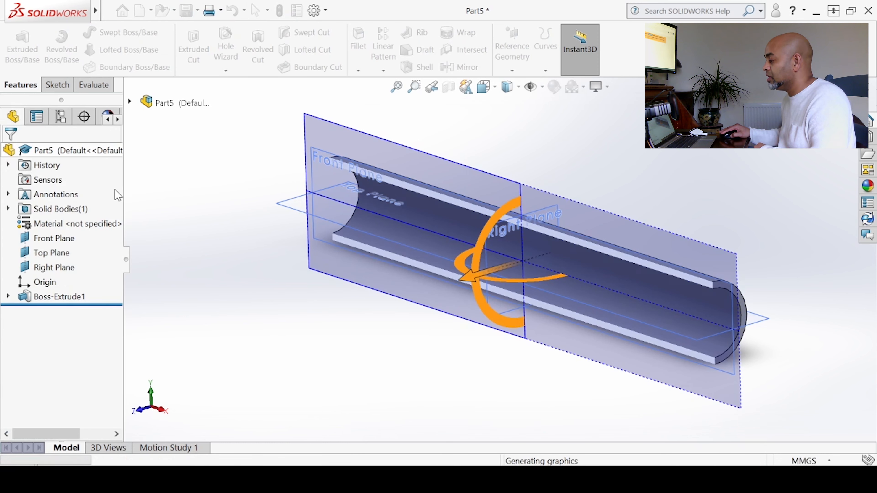
{"action": "middle_click_drag", "start_coordinate": [243, 242], "coordinate": [222, 246]}
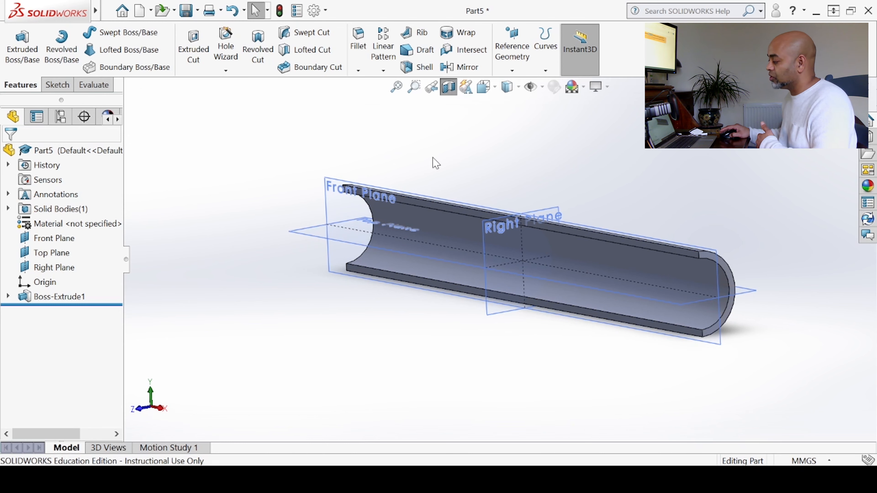
{"action": "left_click", "coordinate": [449, 88]}
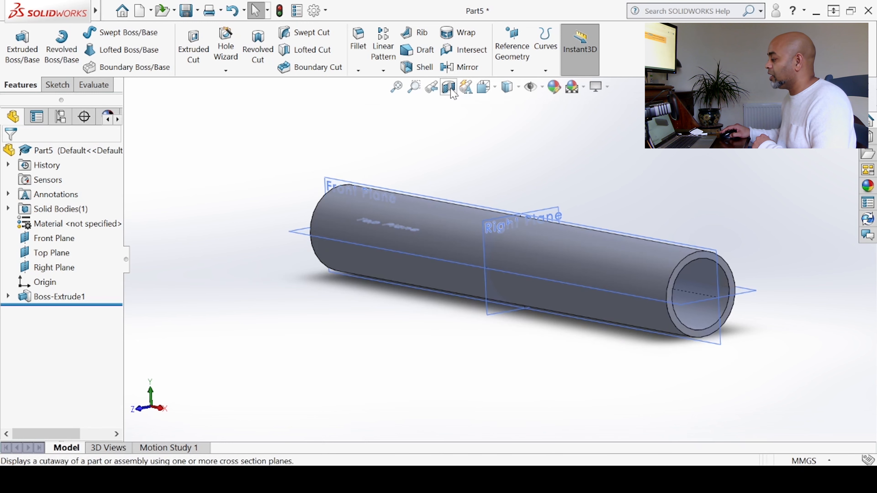
{"action": "middle_click_drag", "start_coordinate": [450, 194], "coordinate": [505, 168]}
{"action": "left_click", "coordinate": [427, 175]}
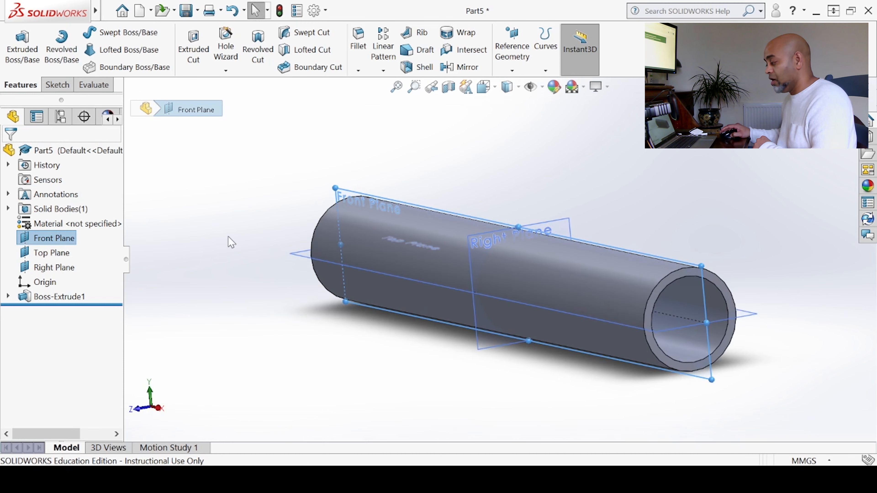
{"action": "left_click", "coordinate": [211, 250]}
{"action": "scroll", "coordinate": [436, 246], "scroll_direction": "up", "scroll_amount": 3}
{"action": "mouse_move", "coordinate": [463, 272]}
{"action": "middle_mouse_down"}
{"action": "mouse_move", "coordinate": [456, 296]}
{"action": "mouse_move", "coordinate": [474, 280]}
{"action": "middle_mouse_up"}
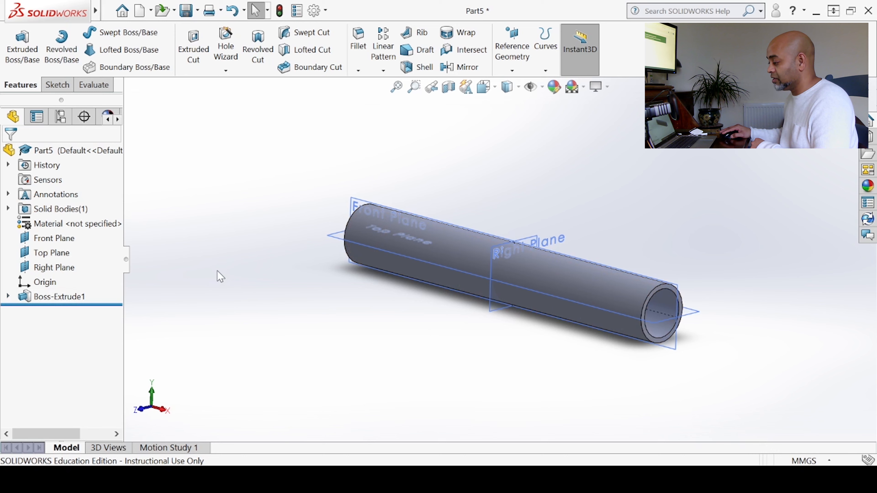
Step: Edit the tube extrusion's sketch, view it face-on, and set the outer circle's diameter to 185 mm
{"action": "left_click", "coordinate": [8, 297]}
{"action": "right_click", "coordinate": [55, 313]}
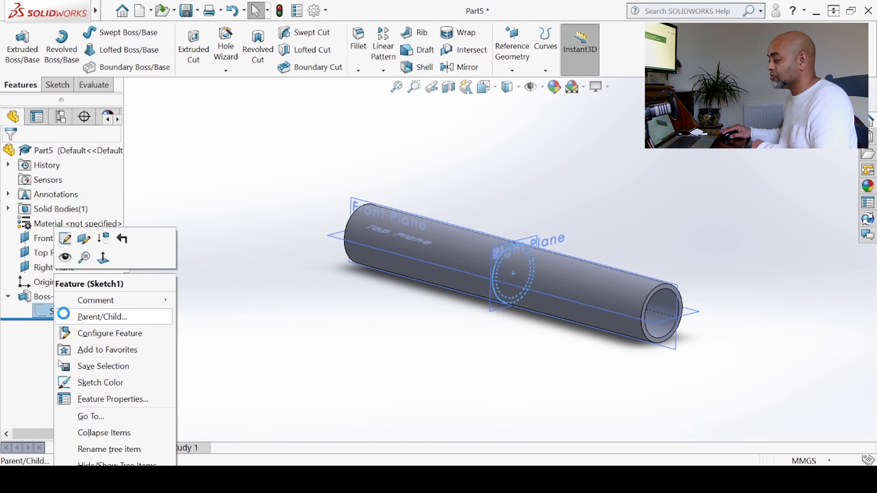
{"action": "left_click", "coordinate": [65, 239]}
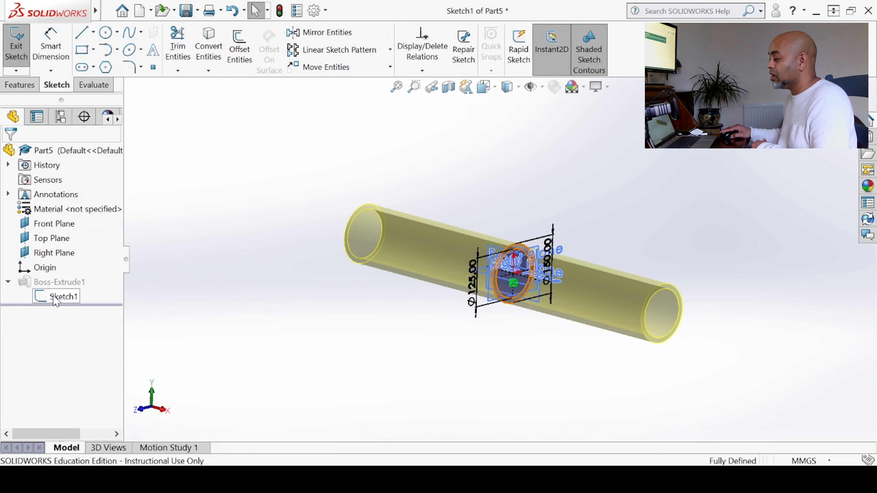
{"action": "right_click", "coordinate": [55, 301]}
{"action": "left_click", "coordinate": [84, 279]}
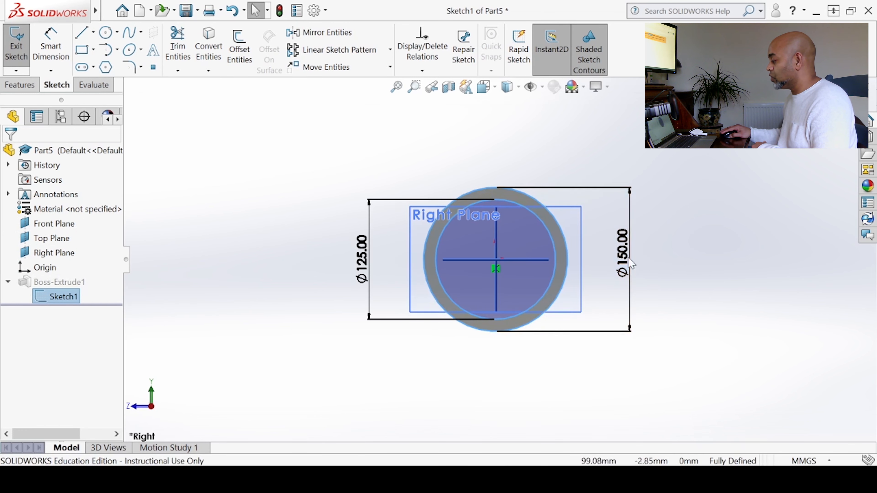
{"action": "double_click", "coordinate": [623, 249]}
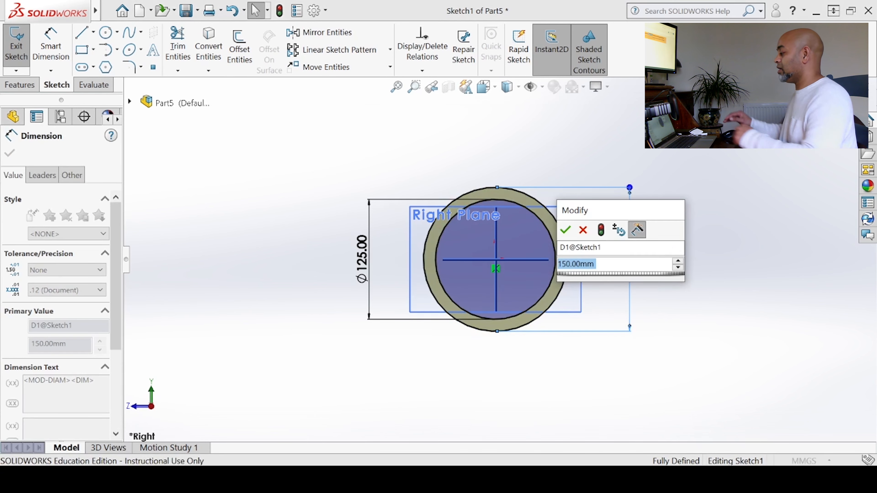
{"action": "type", "text": "185"}
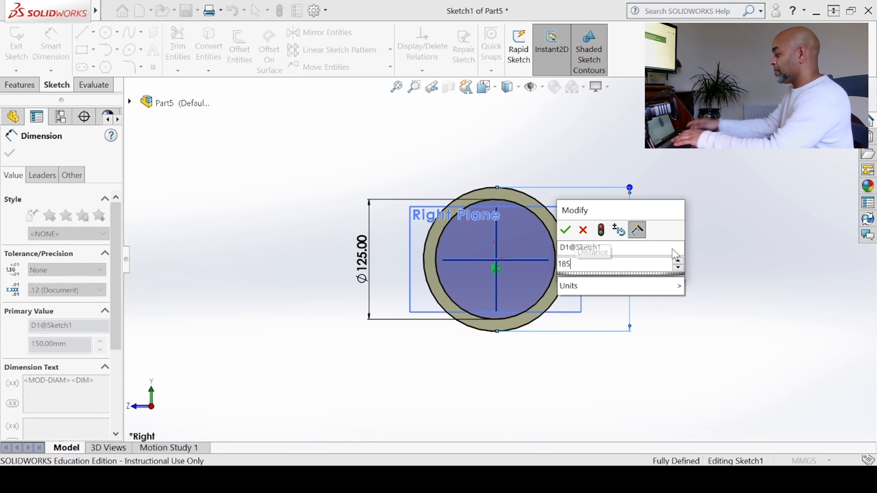
{"action": "key", "text": "Return"}
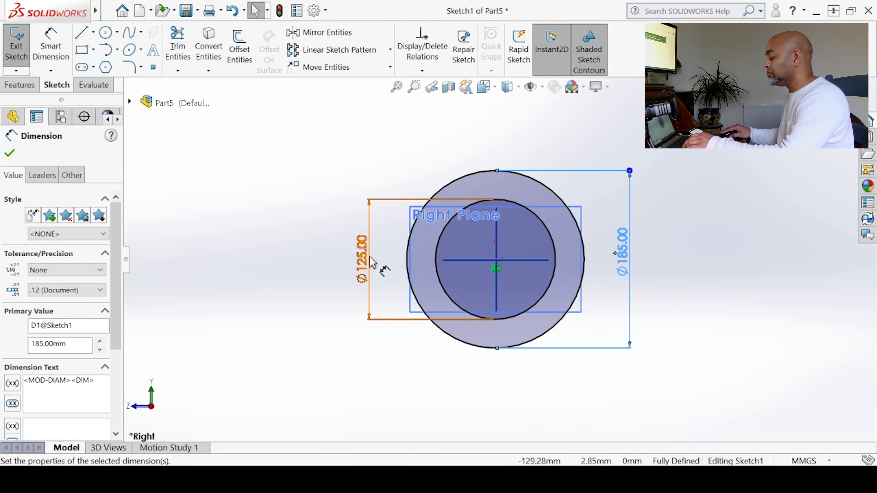
Step: Set the inner circle's diameter to 160 mm, accept the dimension and exit the sketch
{"action": "double_click", "coordinate": [361, 264]}
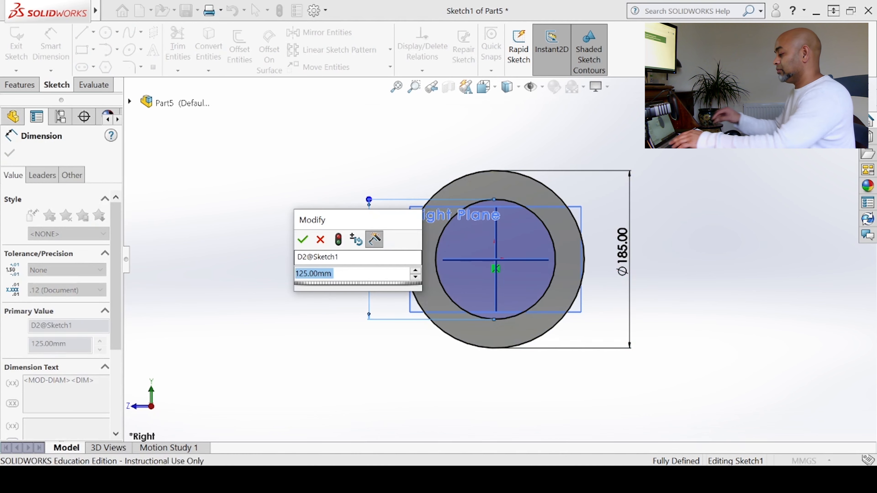
{"action": "type", "text": "160"}
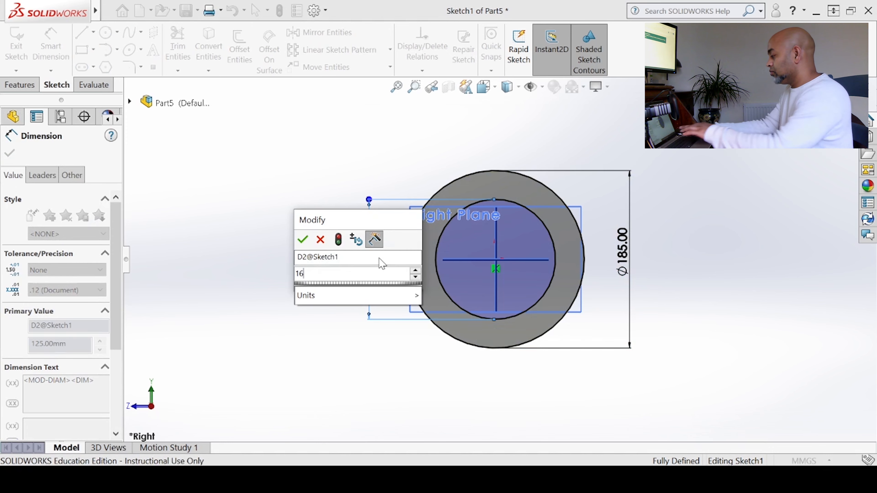
{"action": "key", "text": "Return"}
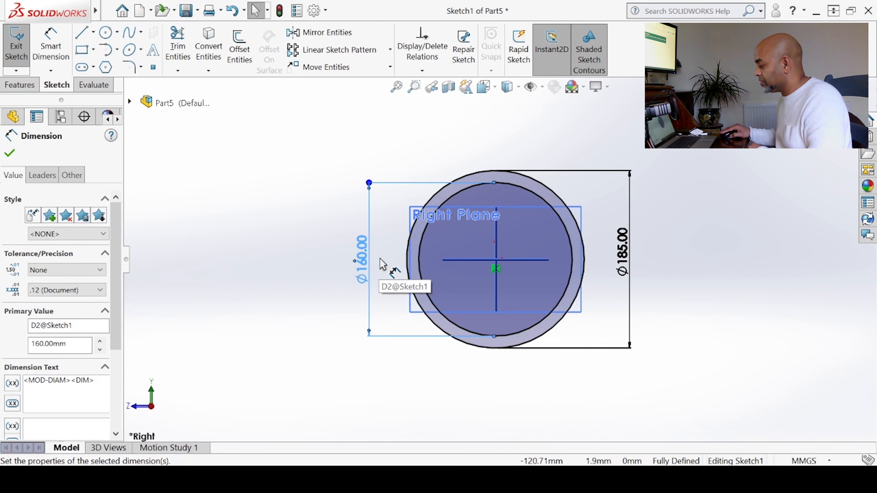
{"action": "left_click", "coordinate": [9, 155]}
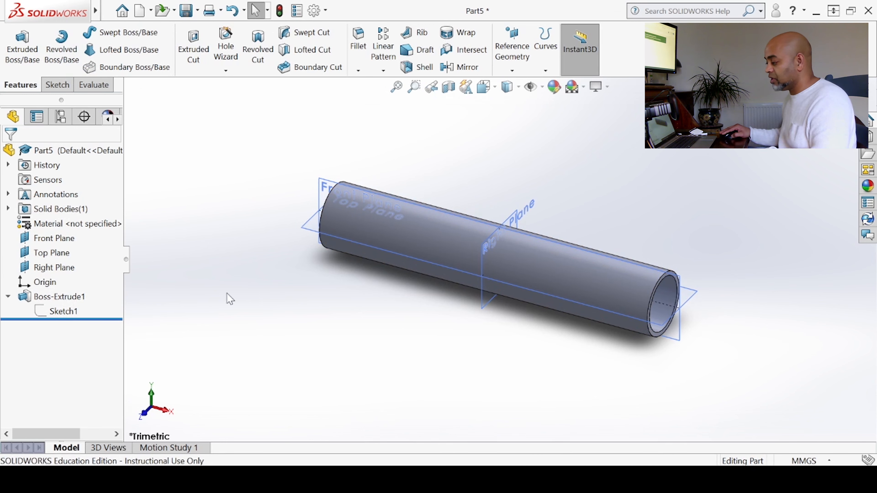
Step: Edit the tube's Boss-Extrude feature and set its Mid Plane depth to 1200 mm
{"action": "right_click", "coordinate": [65, 299]}
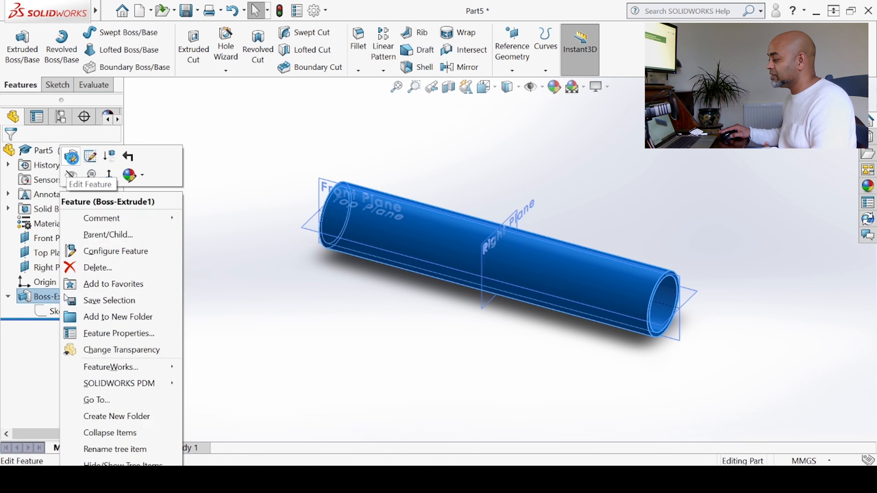
{"action": "left_click", "coordinate": [71, 156]}
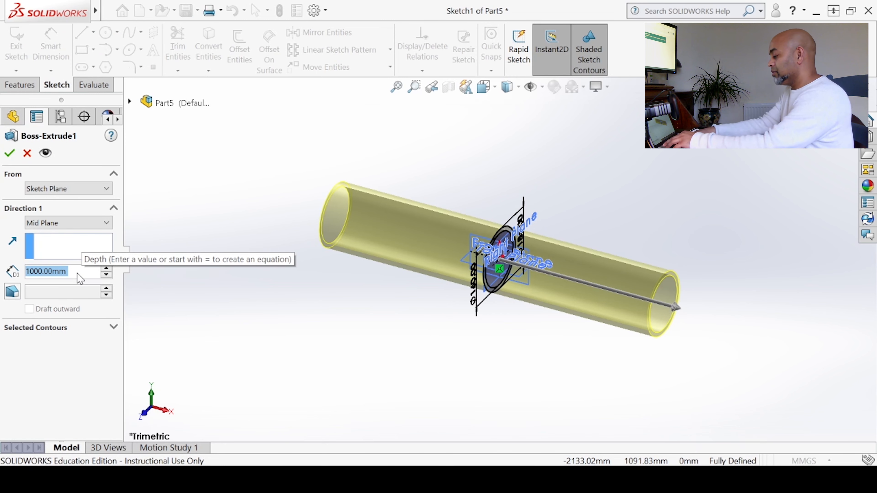
{"action": "type", "text": "1200"}
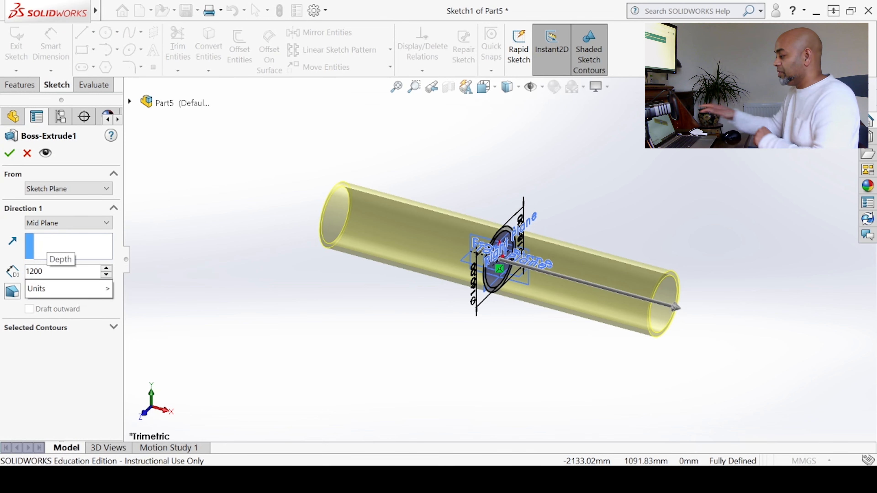
{"action": "key", "text": "Return"}
{"action": "left_click", "coordinate": [9, 153]}
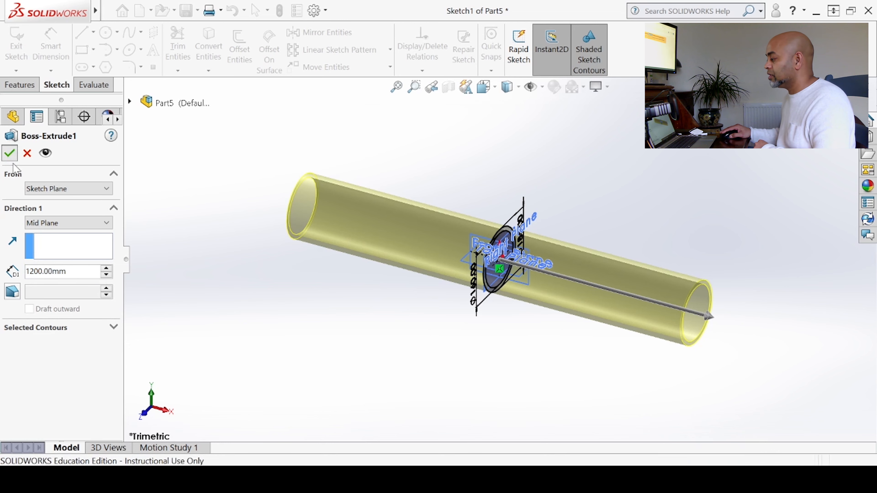
Step: Examine the resized tube's wall in a section view cut through the Front Plane, and restore the full view
{"action": "middle_click_drag", "start_coordinate": [270, 351], "coordinate": [283, 214]}
{"action": "left_click", "coordinate": [448, 87]}
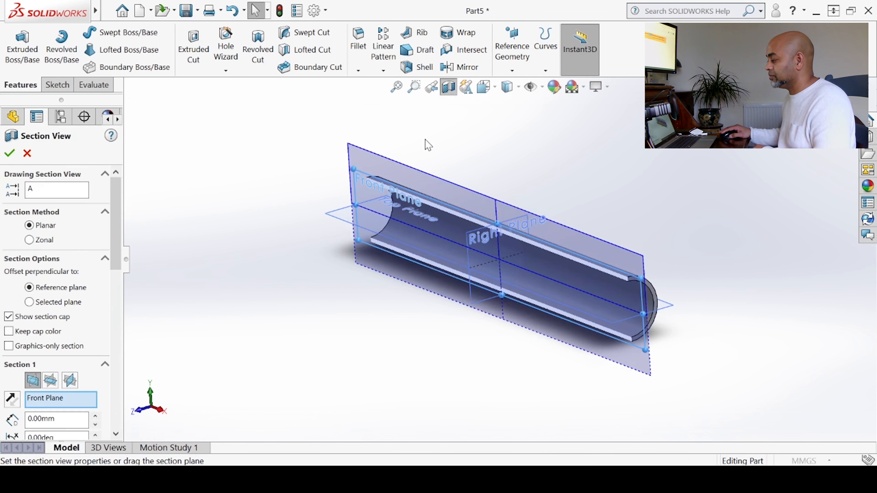
{"action": "left_click", "coordinate": [9, 153]}
{"action": "middle_click_drag", "start_coordinate": [216, 196], "coordinate": [305, 315]}
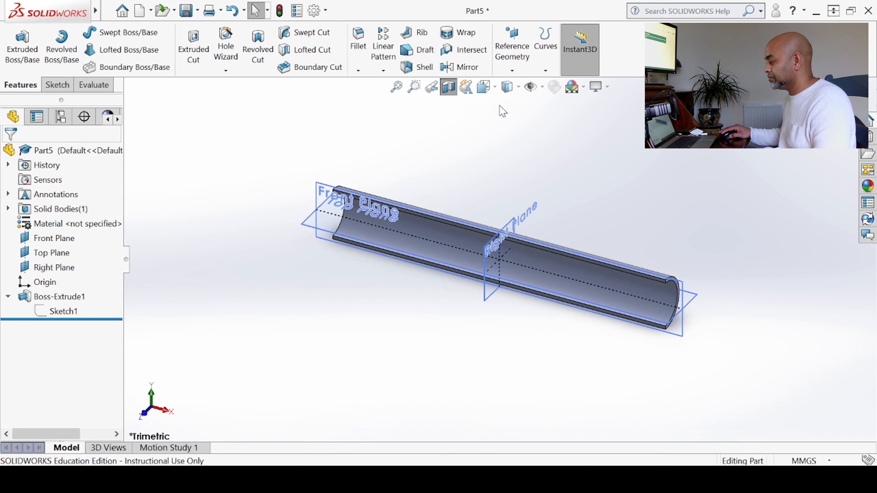
{"action": "left_click", "coordinate": [448, 86]}
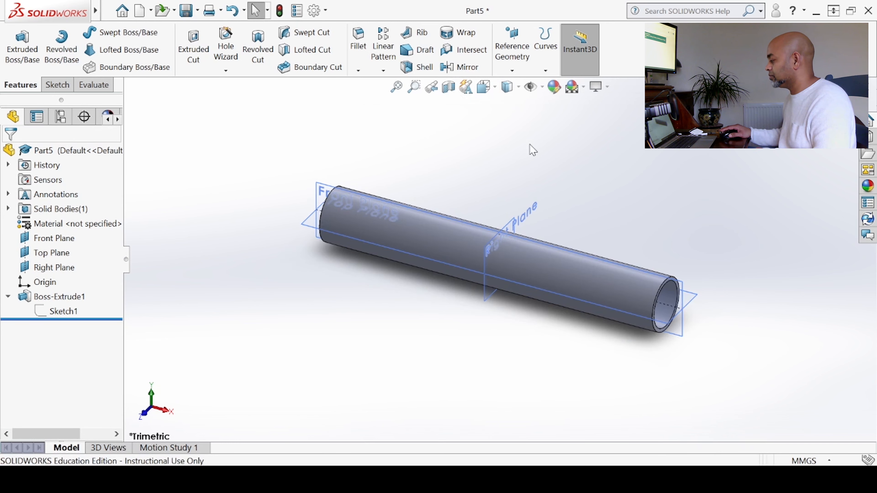